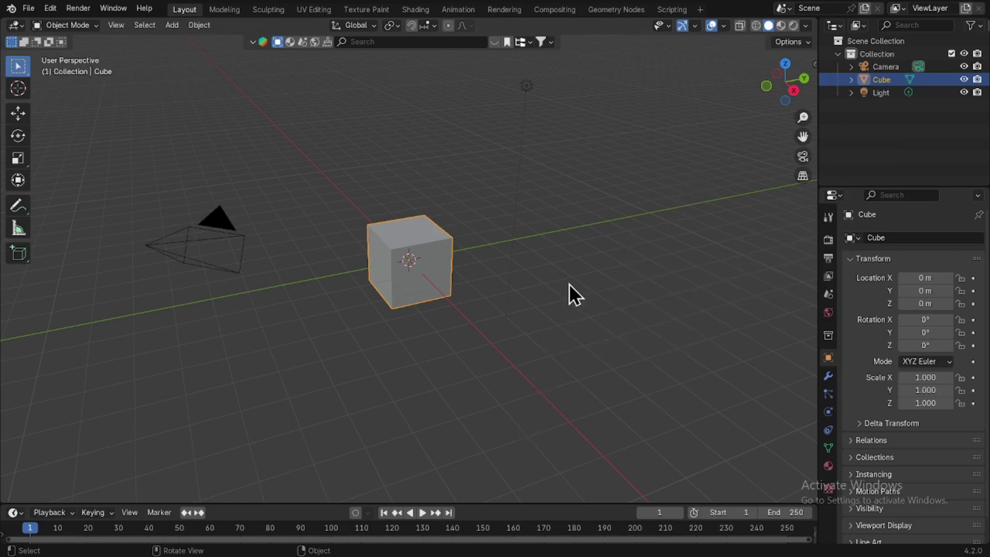
# - Delete all the default objects from the scene and add a new cube at the origin in front view
pyautogui.press('a')
pyautogui.press('Delete')
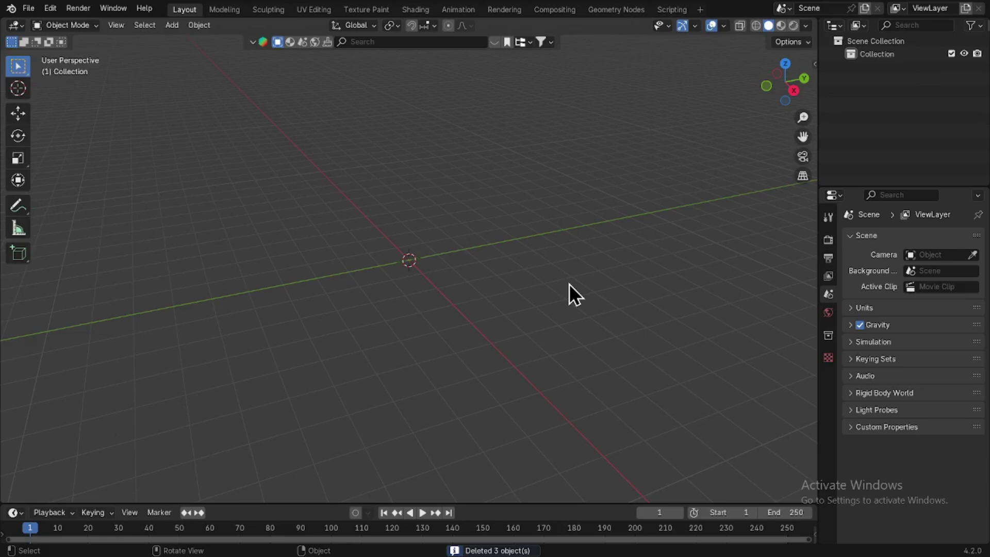
pyautogui.press('KP_1')
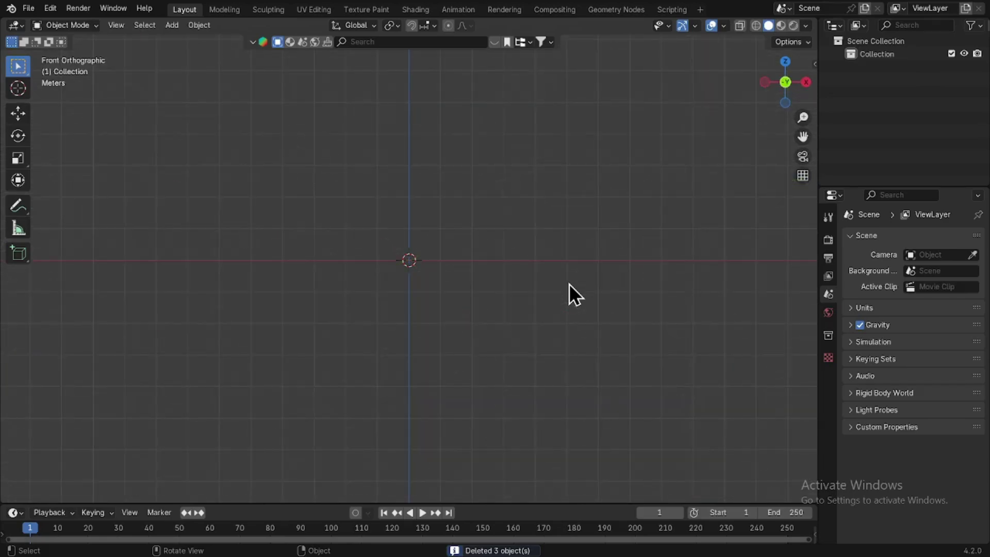
pyautogui.hotkey('shift', 'a')
pyautogui.moveTo(569, 283)
pyautogui.click(624, 294)
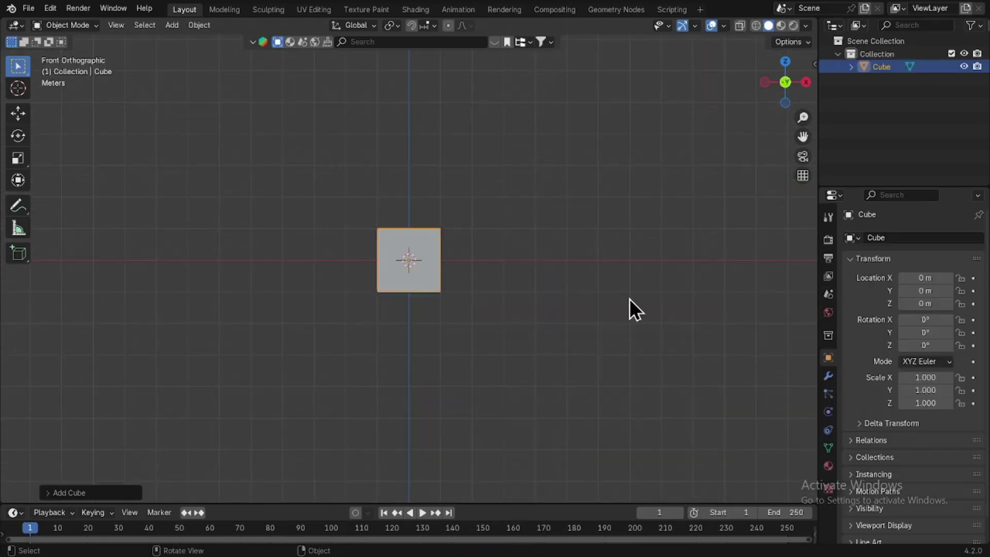
pyautogui.scroll(3, 634, 289)
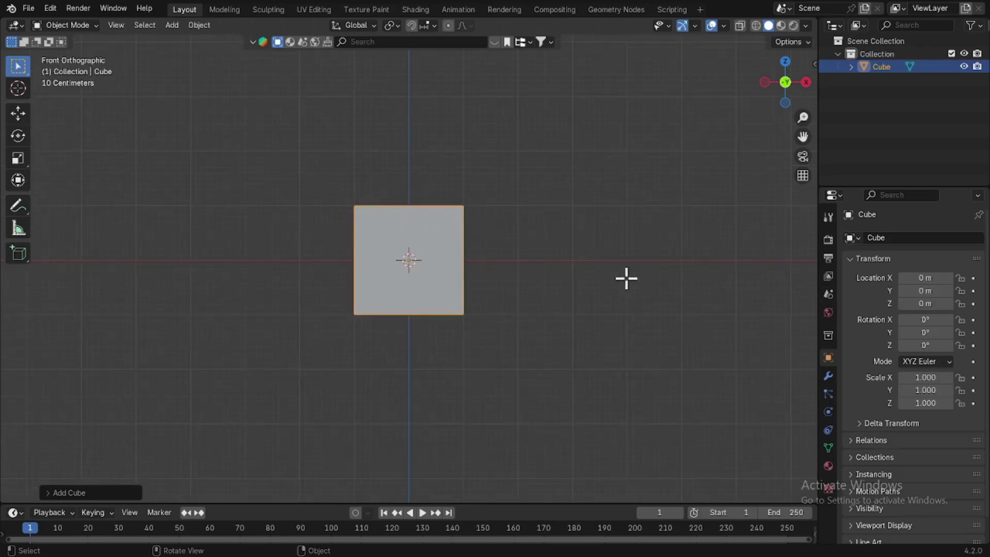
# - In Edit Mode, extrude the cube's +X face to the cursor in four successive segments, forming a body that curves upward in front view
pyautogui.press('Tab')
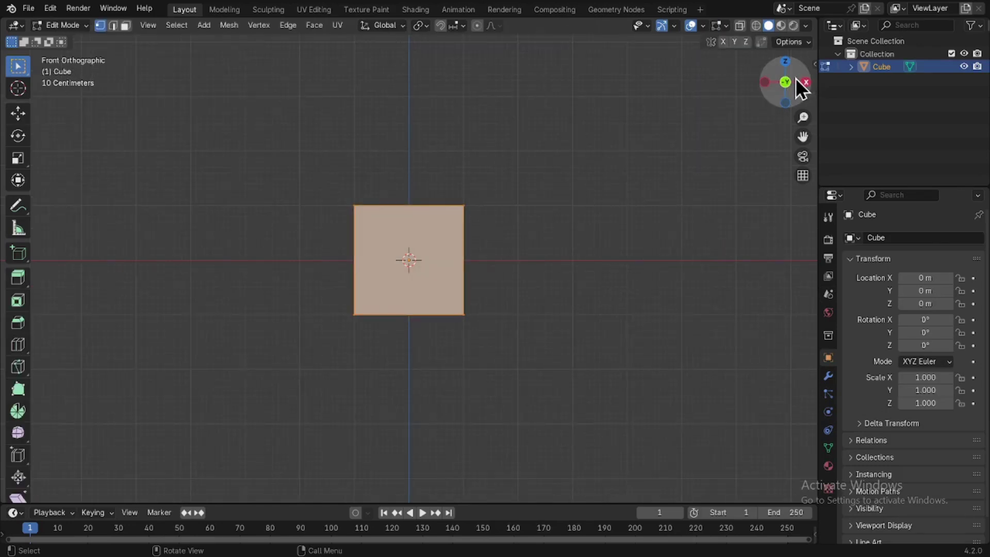
pyautogui.moveTo(786, 82); pyautogui.dragTo(739, 98)
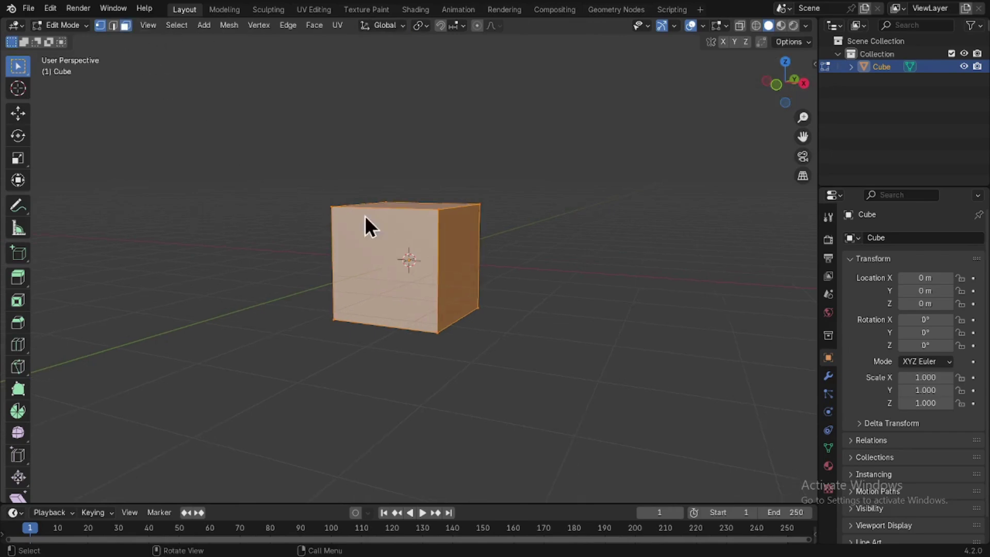
pyautogui.press('3')
pyautogui.click(744, 209)
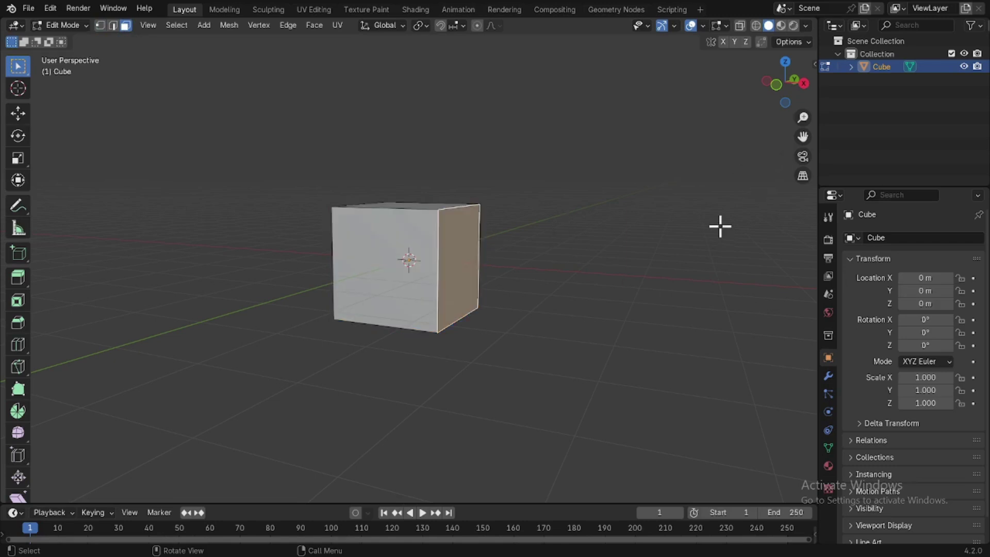
pyautogui.press('KP_1')
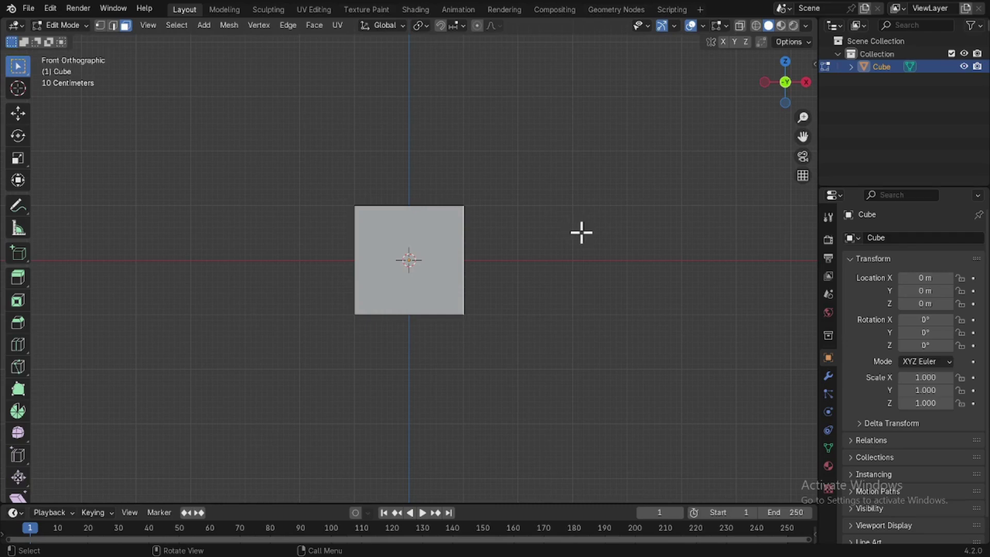
pyautogui.scroll(-1, 581, 232)
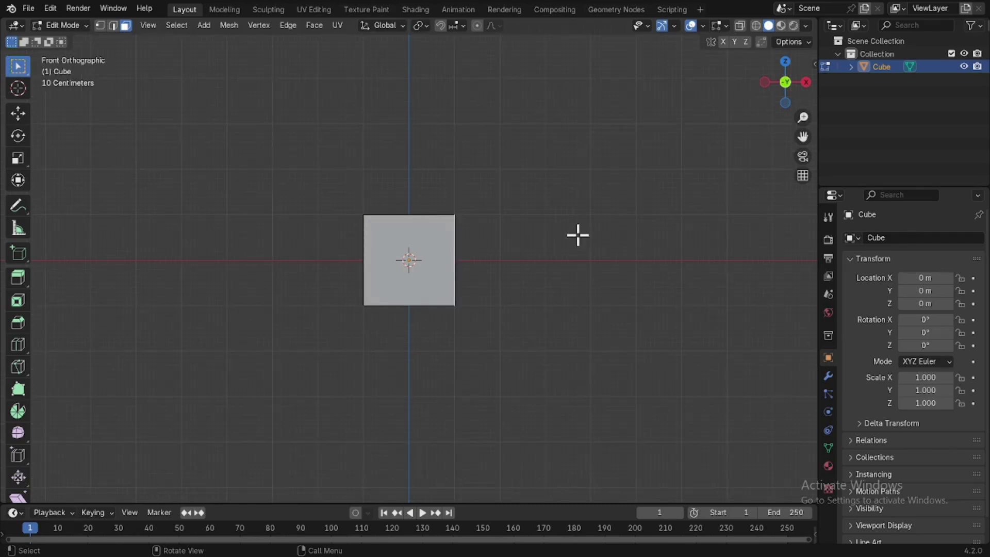
pyautogui.keyDown('ctrl'); pyautogui.rightClick(537, 238); pyautogui.keyUp('ctrl')
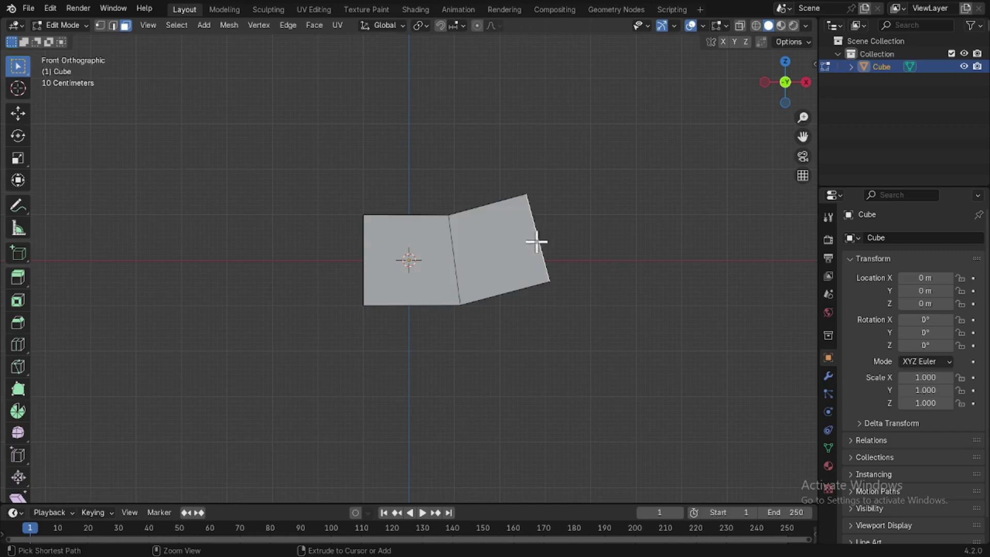
pyautogui.keyDown('ctrl'); pyautogui.rightClick(608, 191); pyautogui.keyUp('ctrl')
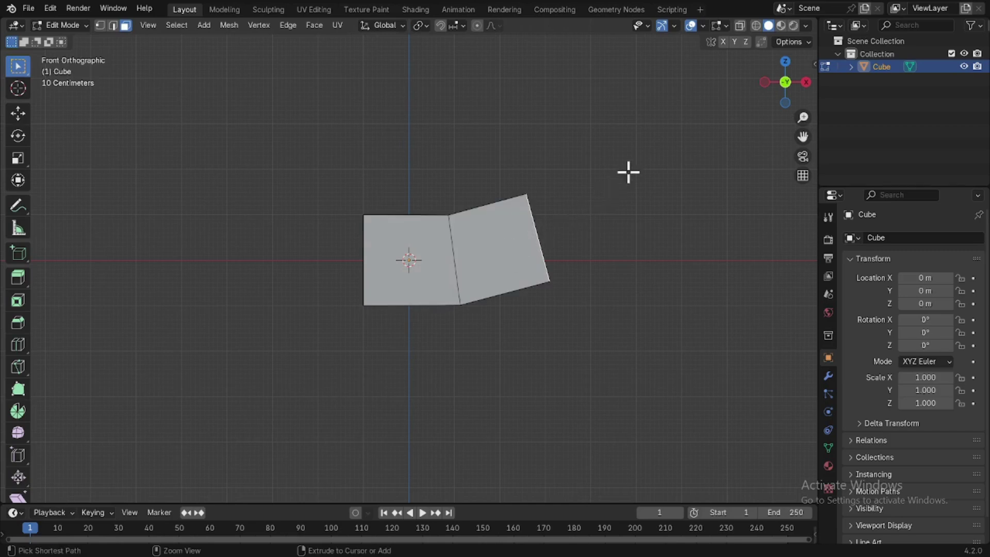
pyautogui.keyDown('ctrl'); pyautogui.rightClick(640, 138); pyautogui.keyUp('ctrl')
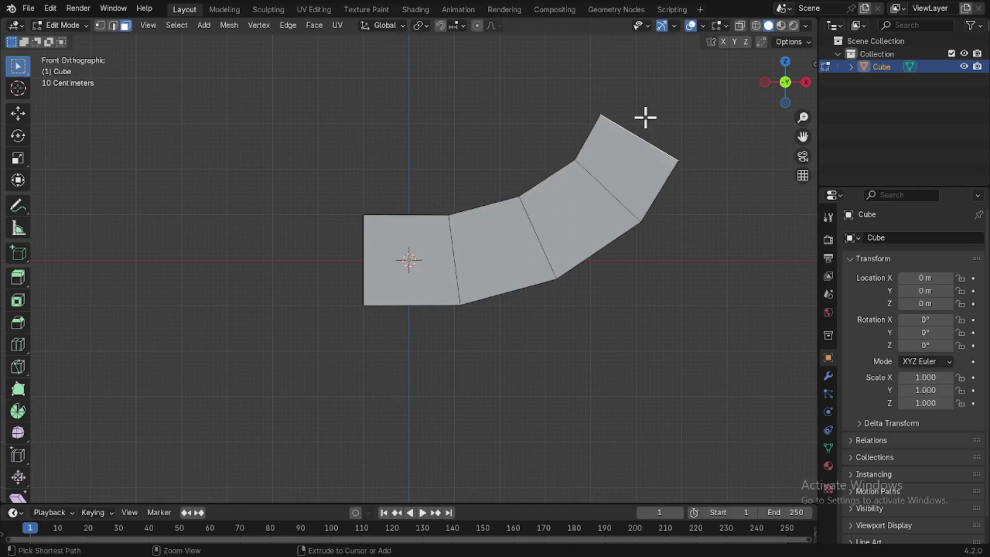
pyautogui.keyDown('ctrl'); pyautogui.rightClick(651, 74); pyautogui.keyUp('ctrl')
pyautogui.scroll(-2, 652, 74)
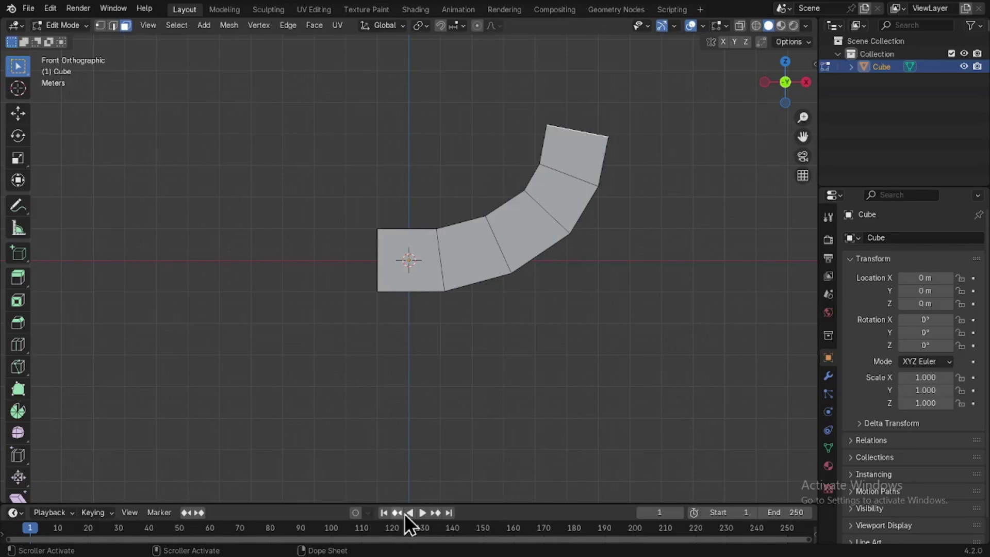
# - Inset the upper end face of the curved body and move the inset face slightly outward to form a sloped shoulder
pyautogui.scroll(6, 671, 248)
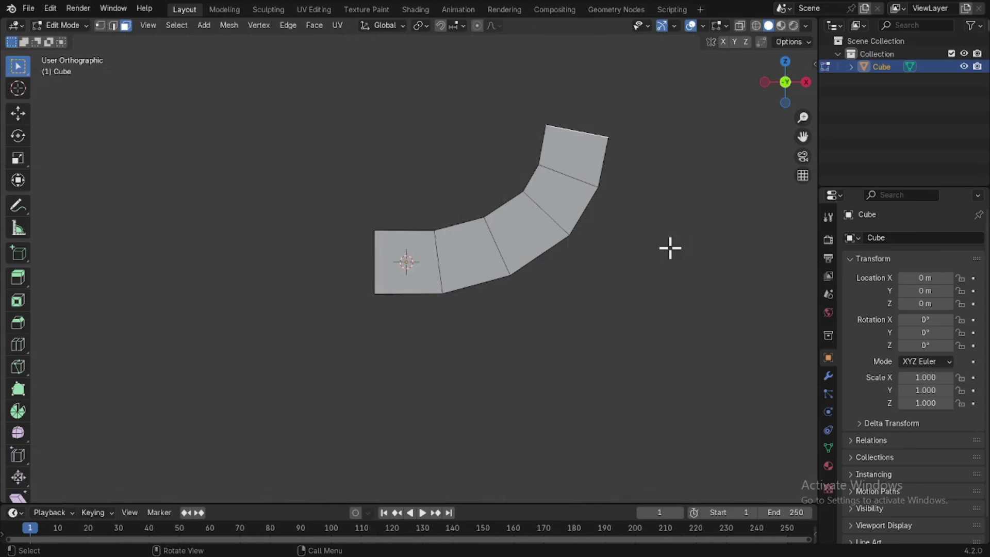
pyautogui.scroll(-1, 673, 245)
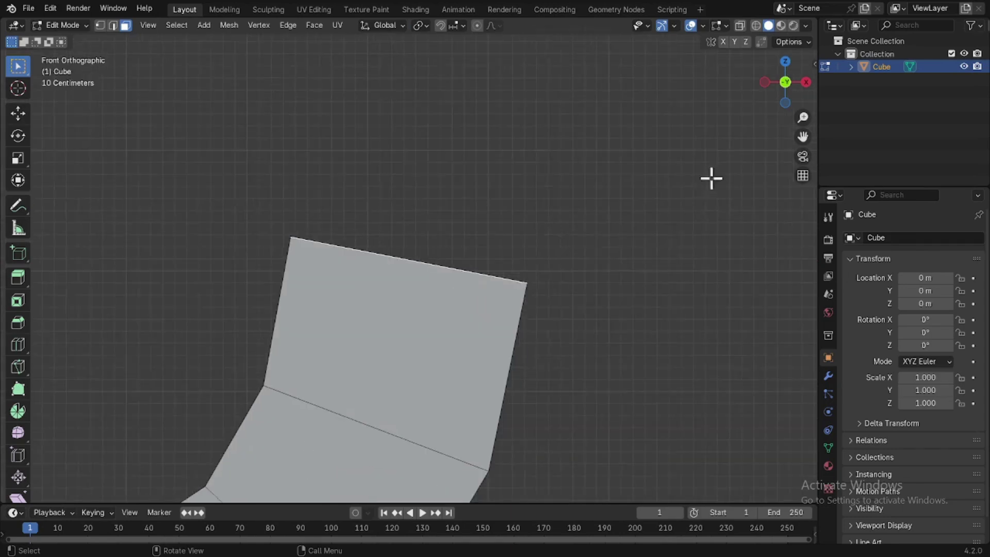
pyautogui.scroll(-1, 696, 273)
pyautogui.press('i')
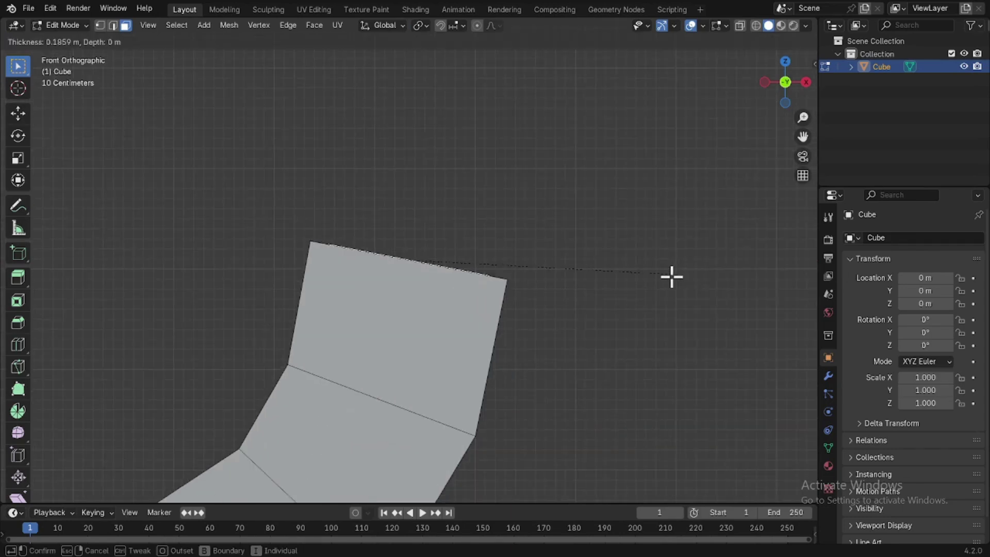
pyautogui.click(644, 278)
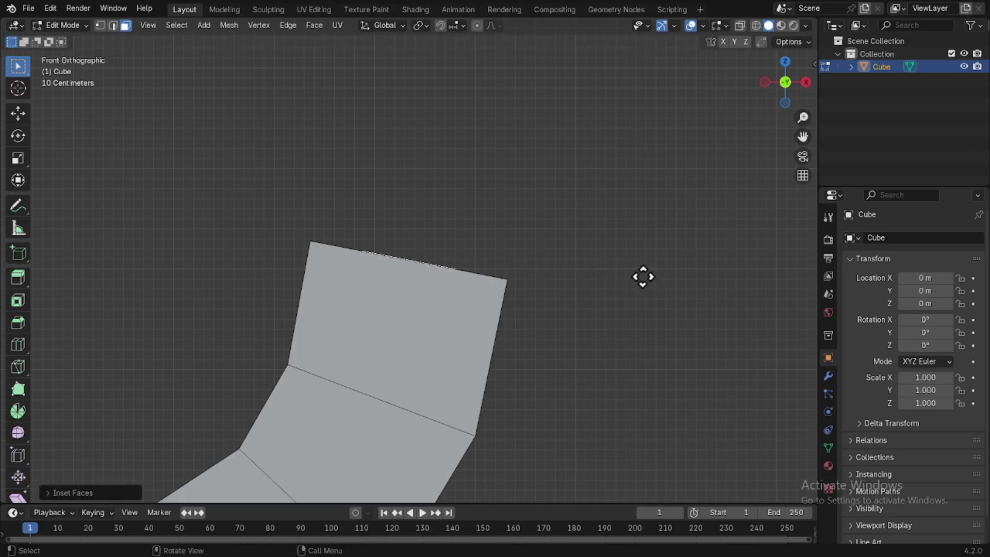
pyautogui.press('g')
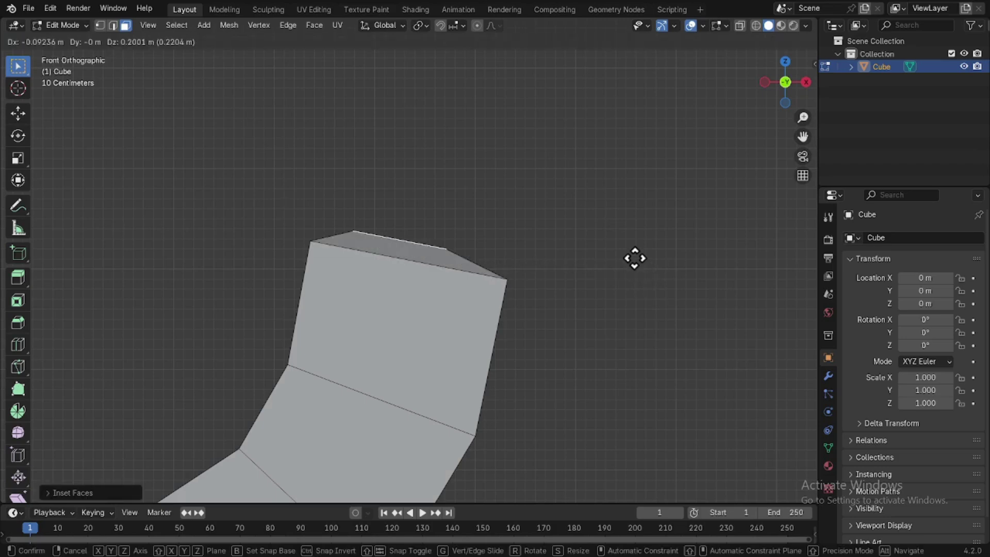
pyautogui.click(602, 276)
# - Extrude the inset face into a narrow neck and add a thin extrusion on top, scaled up, slightly rotated and shifted as a flared rim
pyautogui.press('e')
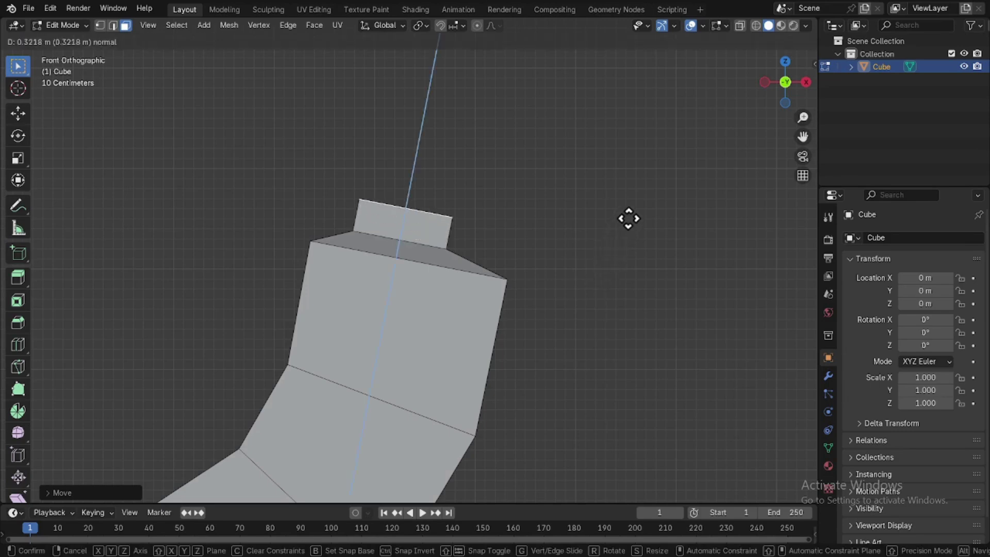
pyautogui.click(652, 190)
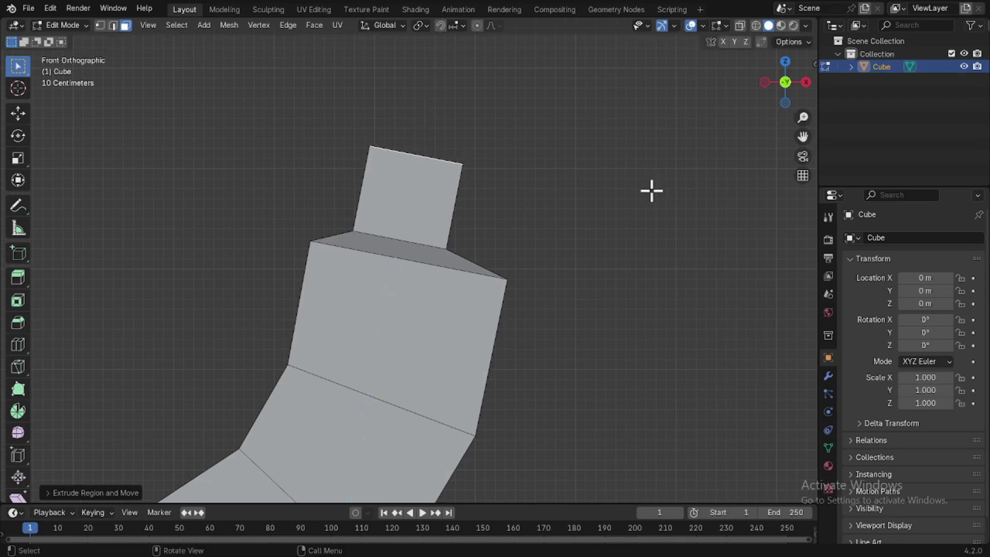
pyautogui.press('e')
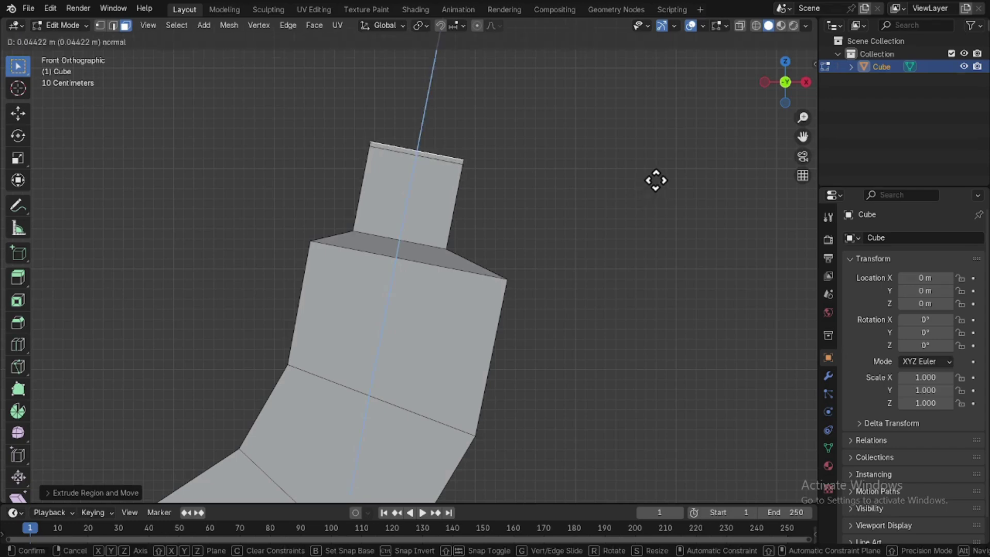
pyautogui.click(656, 180)
pyautogui.press('s')
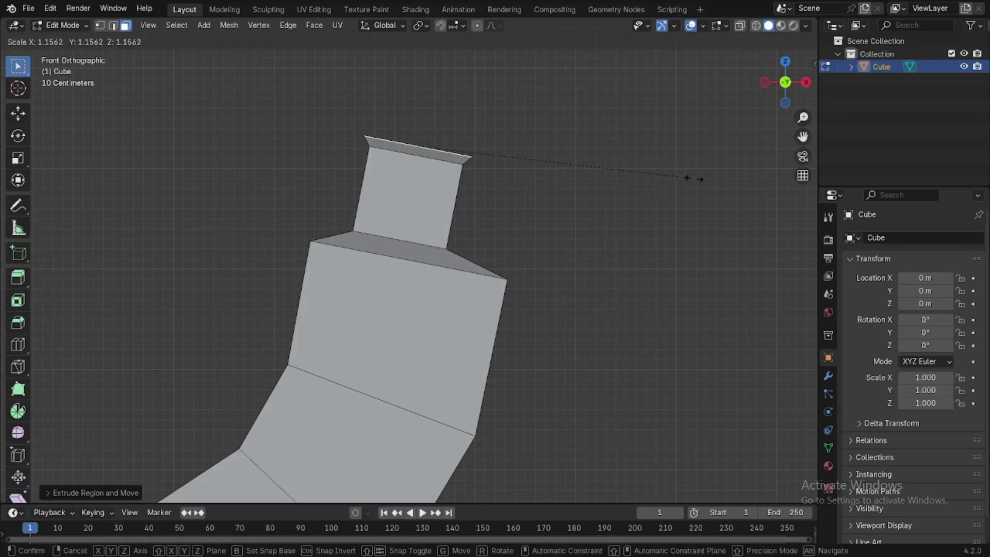
pyautogui.click(658, 215)
pyautogui.press('r')
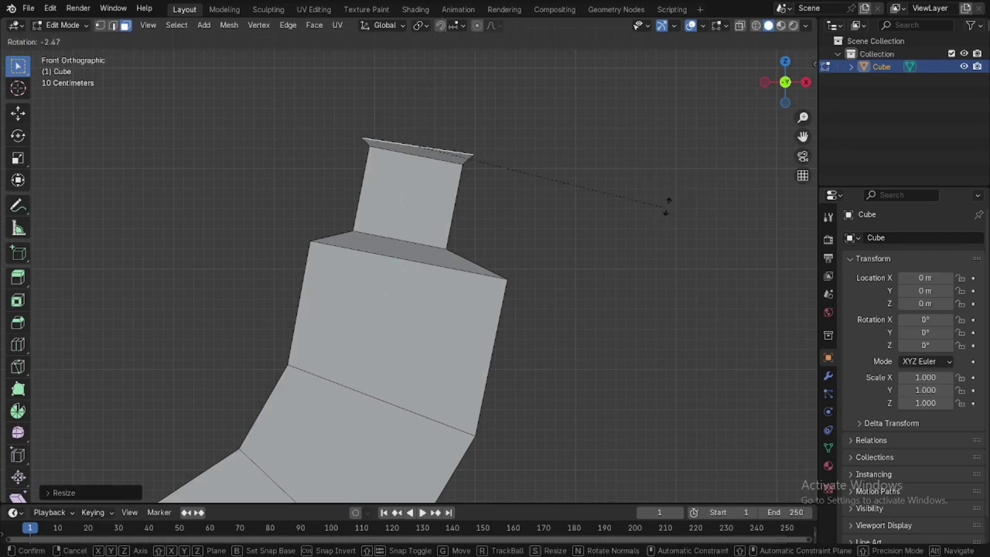
pyautogui.click(670, 201)
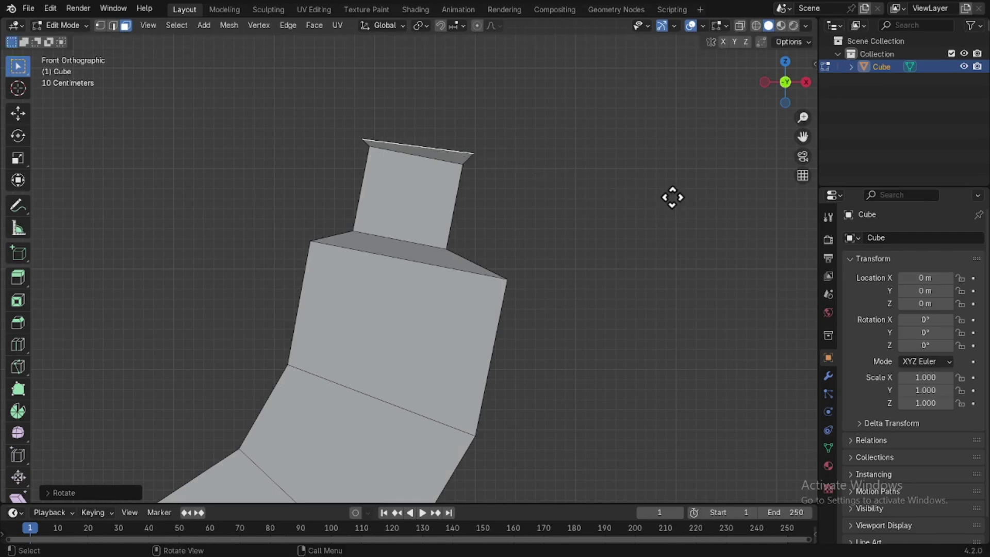
pyautogui.press('g')
pyautogui.click(655, 199)
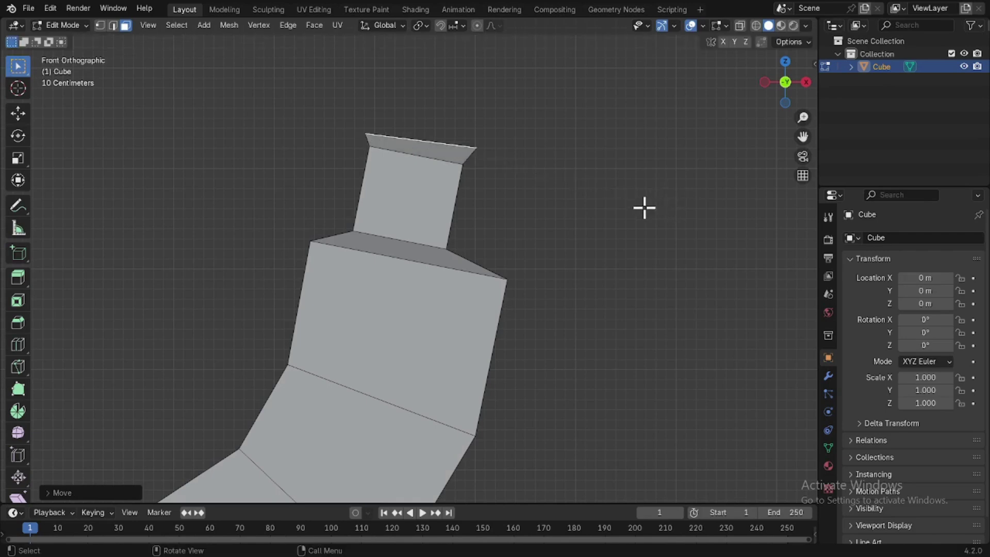
# - Extrude the rim face about 0.43 m, shift it sideways toward +X, and scale it to 0.0001 to make a pointed tip
pyautogui.scroll(-1, 643, 223)
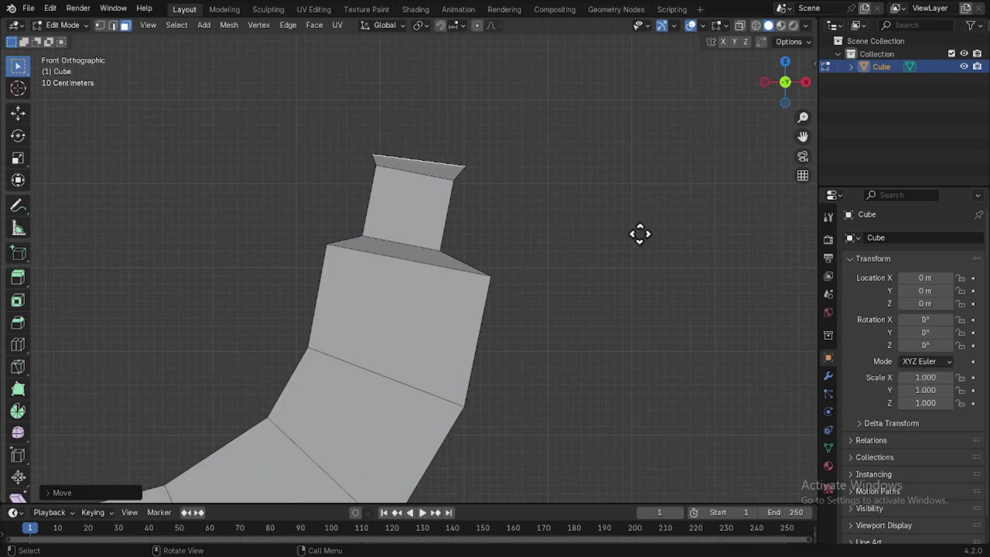
pyautogui.press('e')
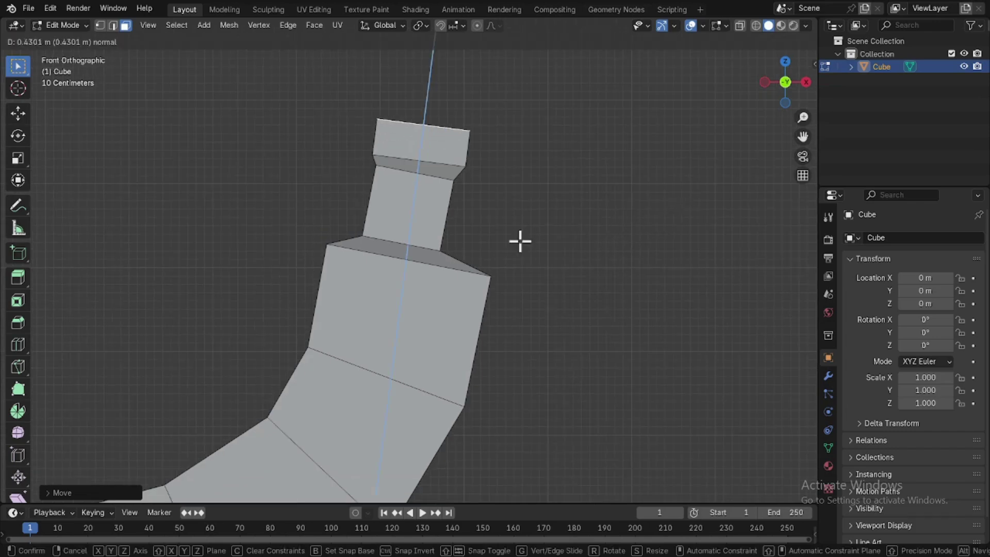
pyautogui.rightClick(651, 248)
pyautogui.press('g')
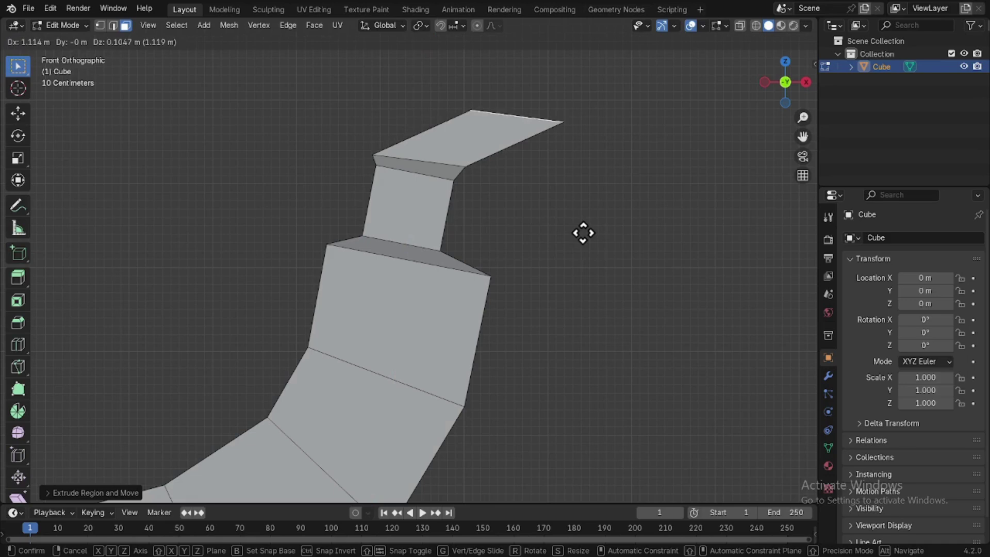
pyautogui.click(680, 275)
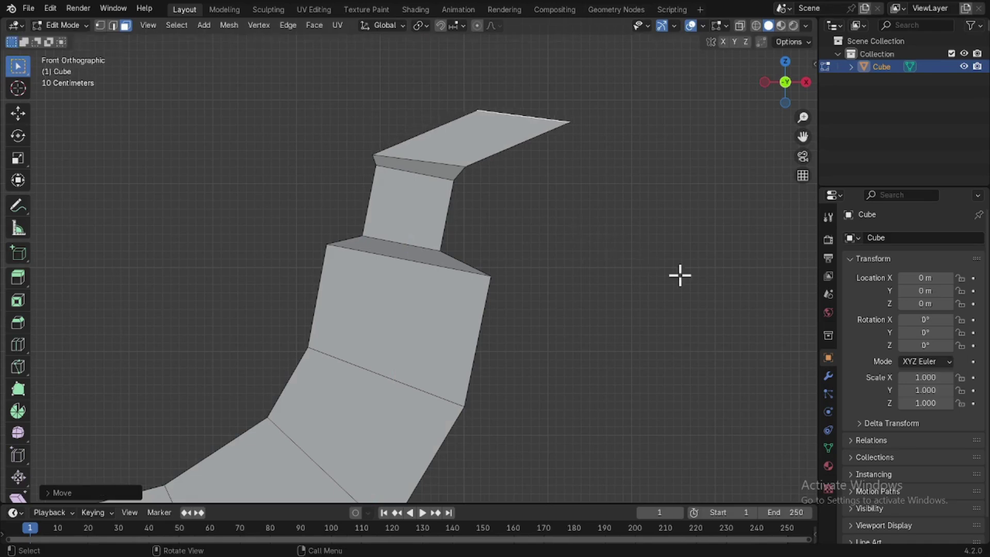
pyautogui.press('s')
pyautogui.write('0')
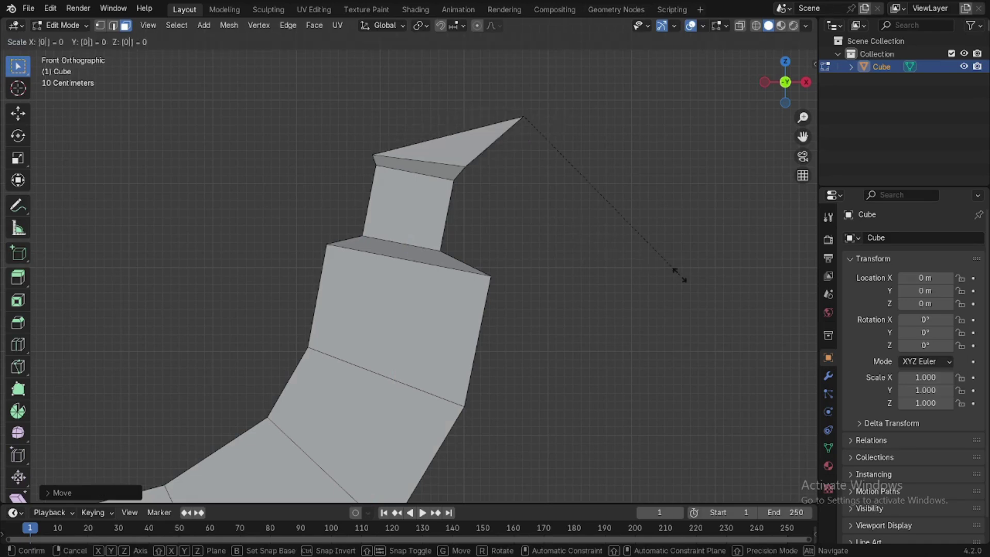
pyautogui.write('.0001')
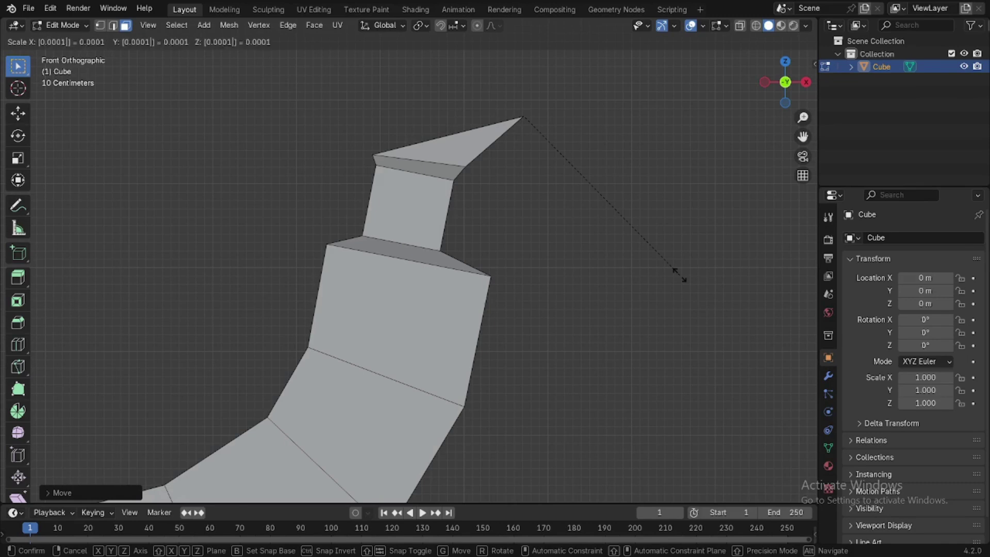
pyautogui.press('Return')
# - Return to Object Mode and smooth the whole curved mesh with a Subdivision Surface modifier at level 3
pyautogui.press('Tab')
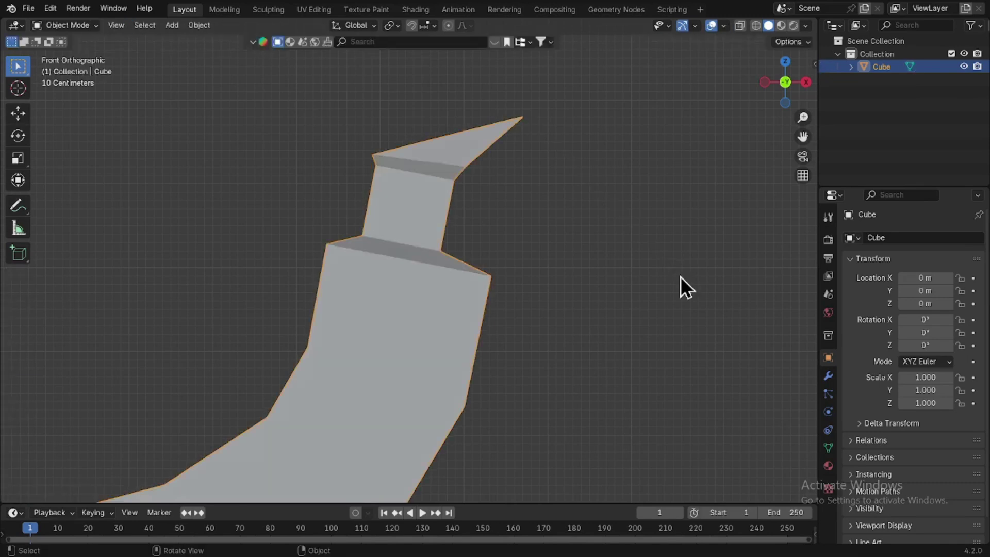
pyautogui.press('KP_Decimal')
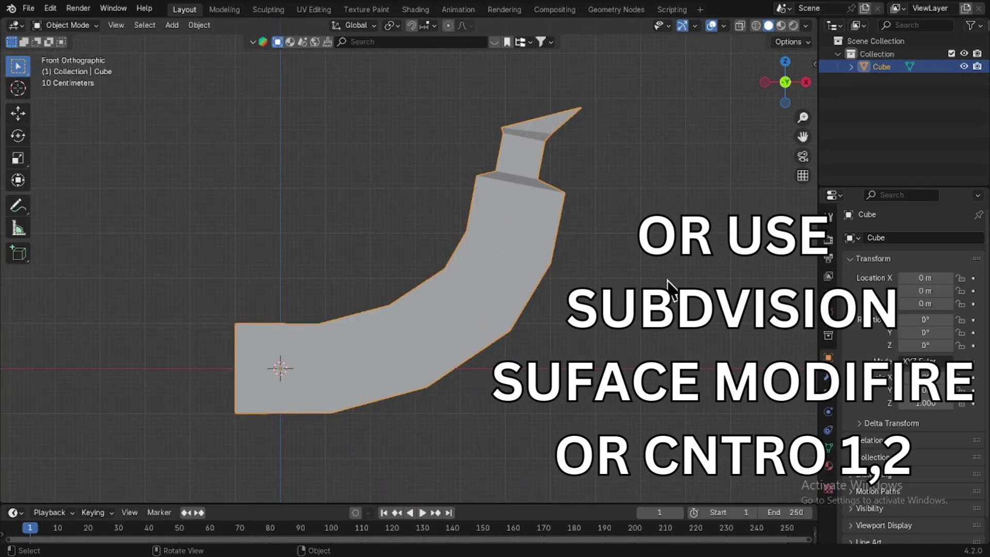
pyautogui.hotkey('ctrl', '2')
pyautogui.hotkey('ctrl', '3')
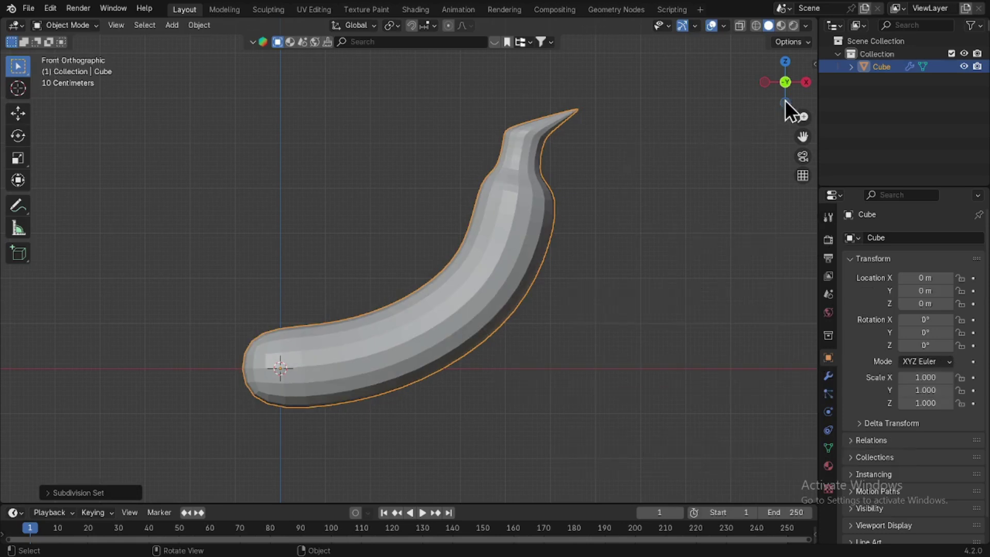
pyautogui.moveTo(781, 80); pyautogui.dragTo(691, 141)
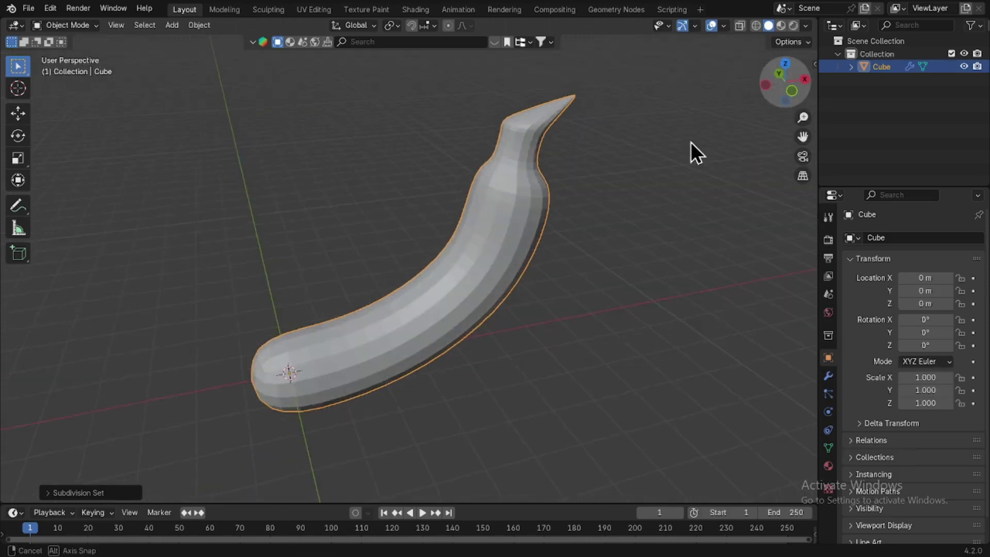
# - Shade the curved body with Shade Auto Smooth and display its modifier settings
pyautogui.rightClick(690, 142)
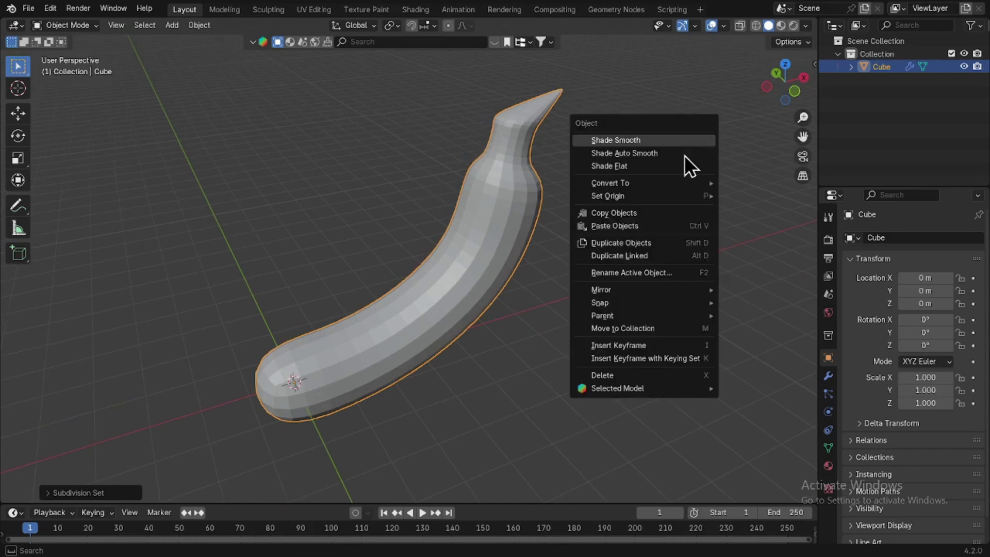
pyautogui.click(680, 153)
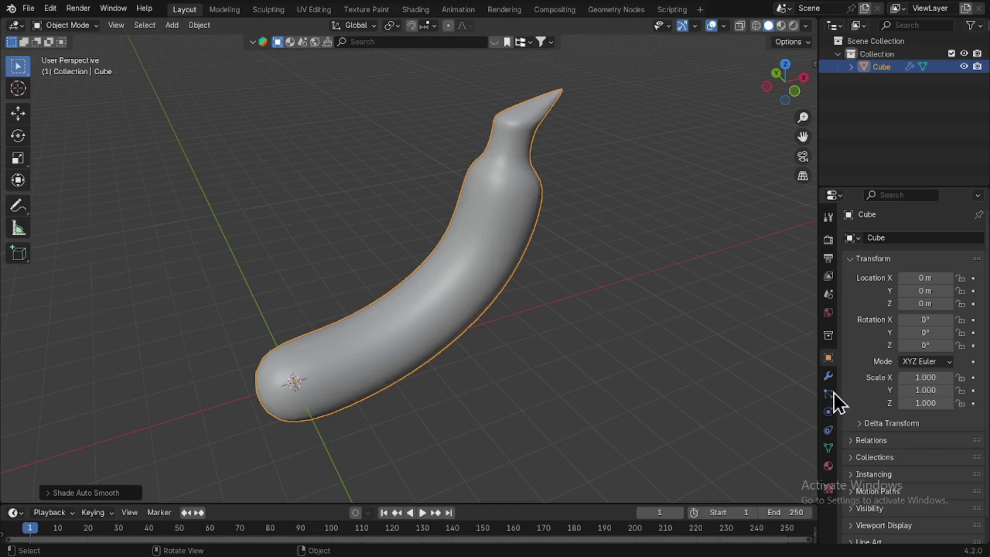
pyautogui.click(828, 375)
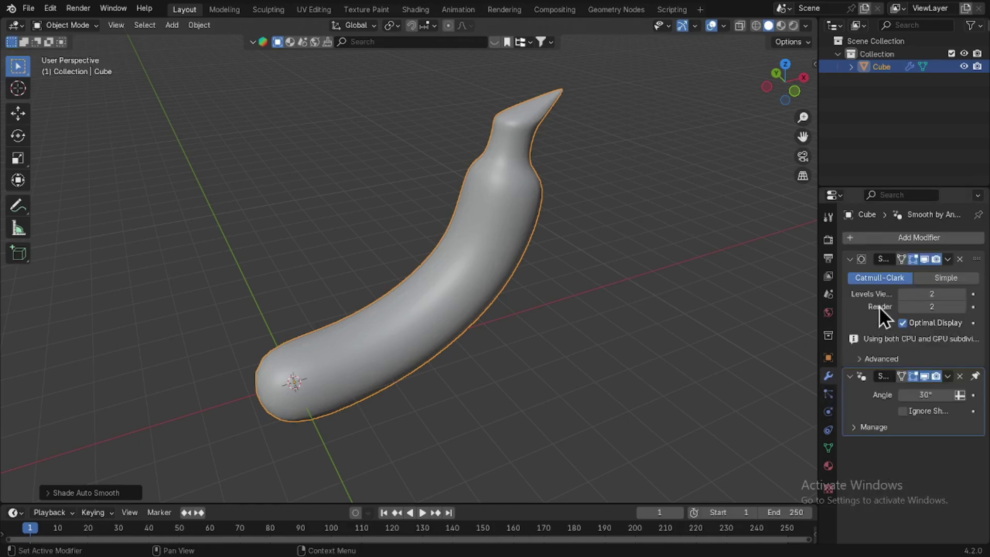
# - In Edit Mode with edge selection, select the entire mesh and rotate it about the global Y axis until the body lies nearly horizontal
pyautogui.press('Tab')
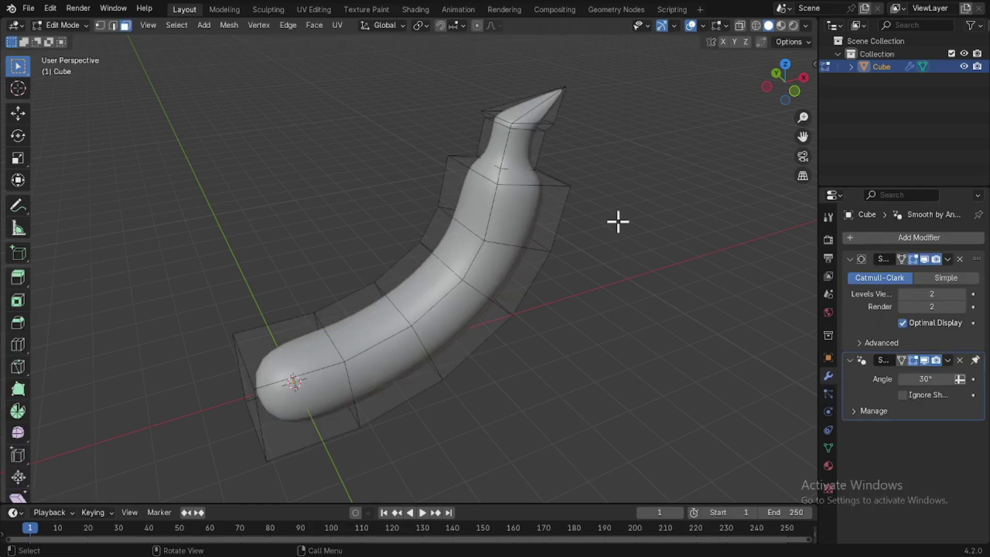
pyautogui.click(115, 26)
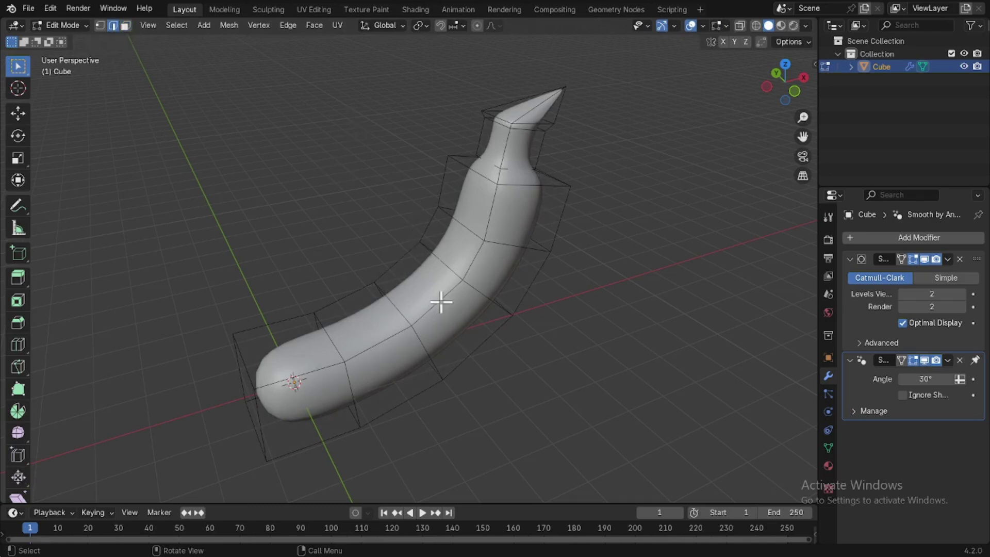
pyautogui.press('a')
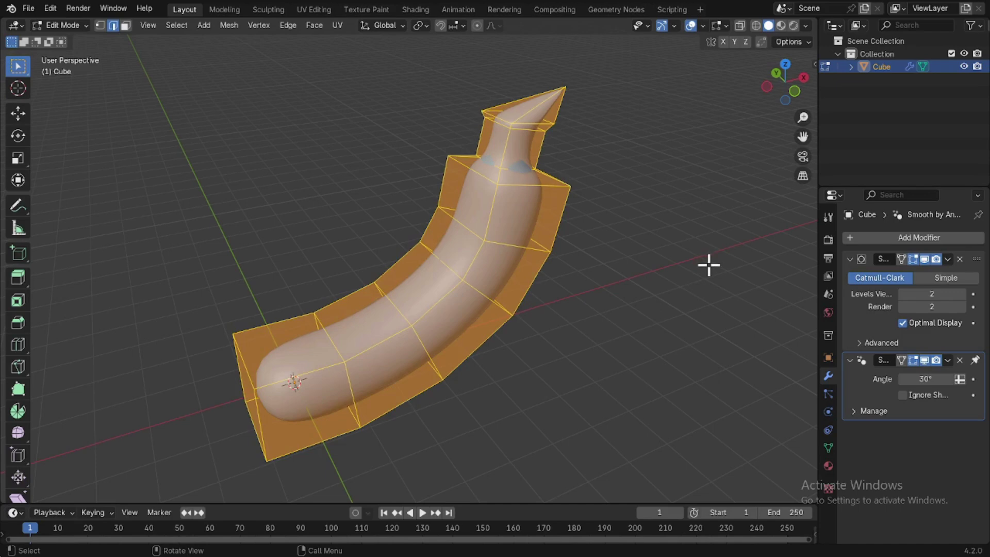
pyautogui.press('r')
pyautogui.press('x')
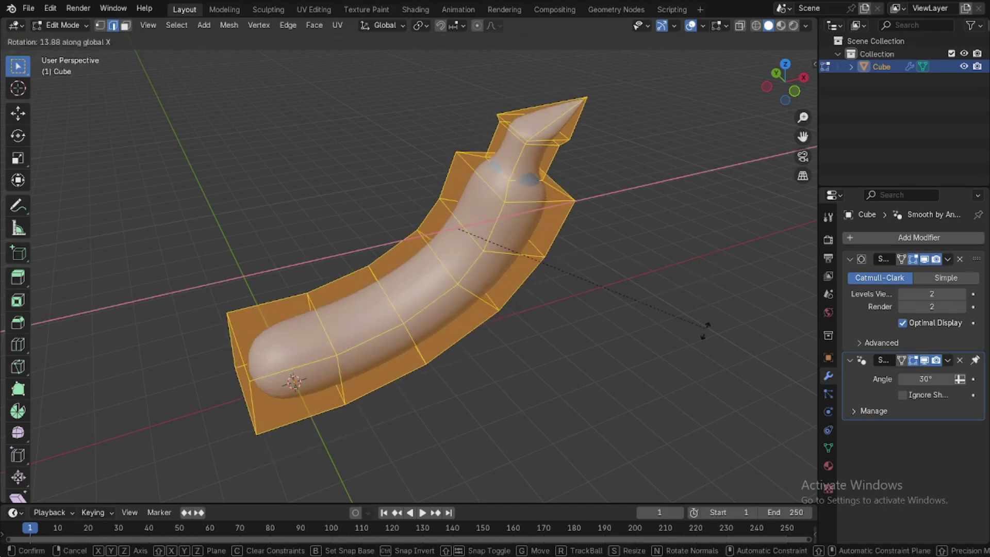
pyautogui.press('y')
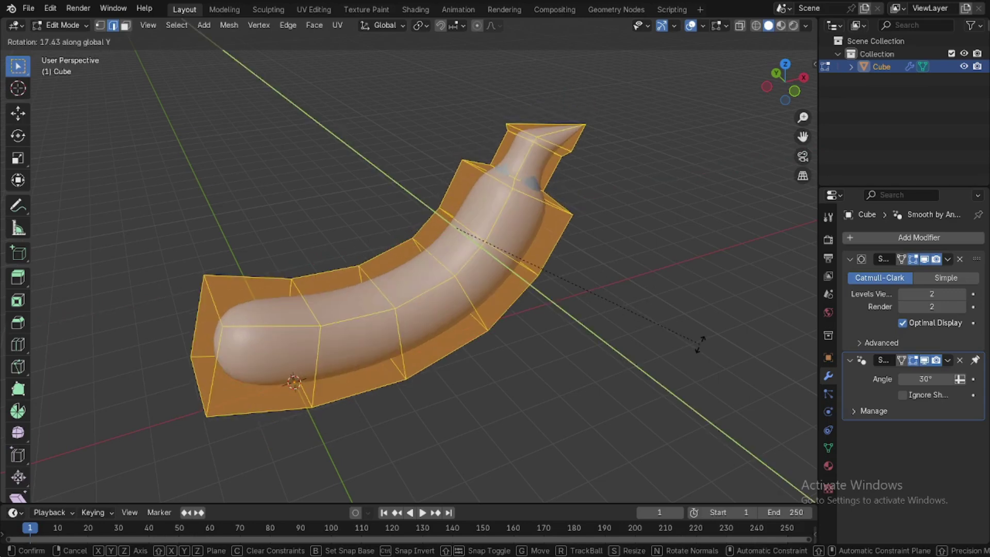
pyautogui.click(619, 265)
# - In front view, move the whole mesh toward -X until the curved body is roughly centred over the origin
pyautogui.press('KP_1')
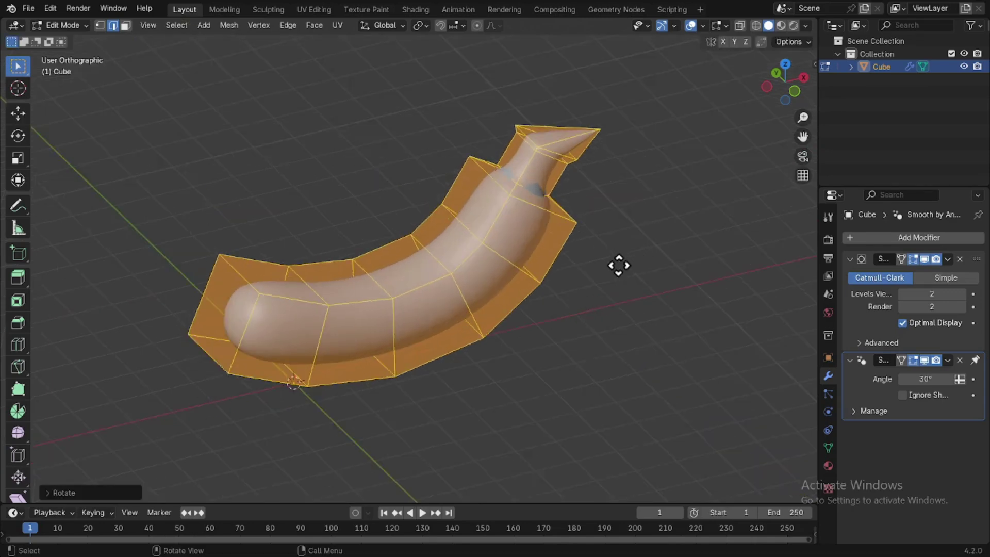
pyautogui.press('g')
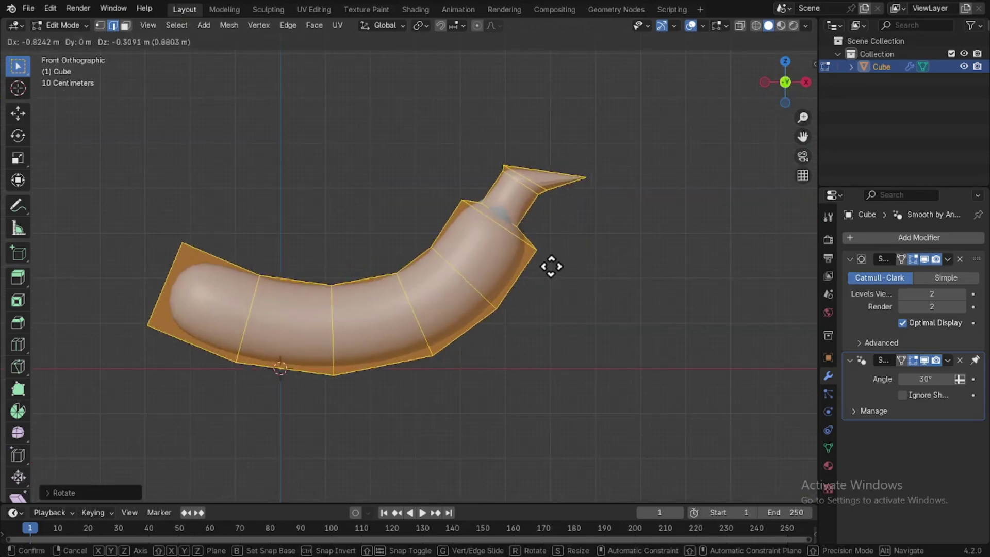
pyautogui.click(536, 266)
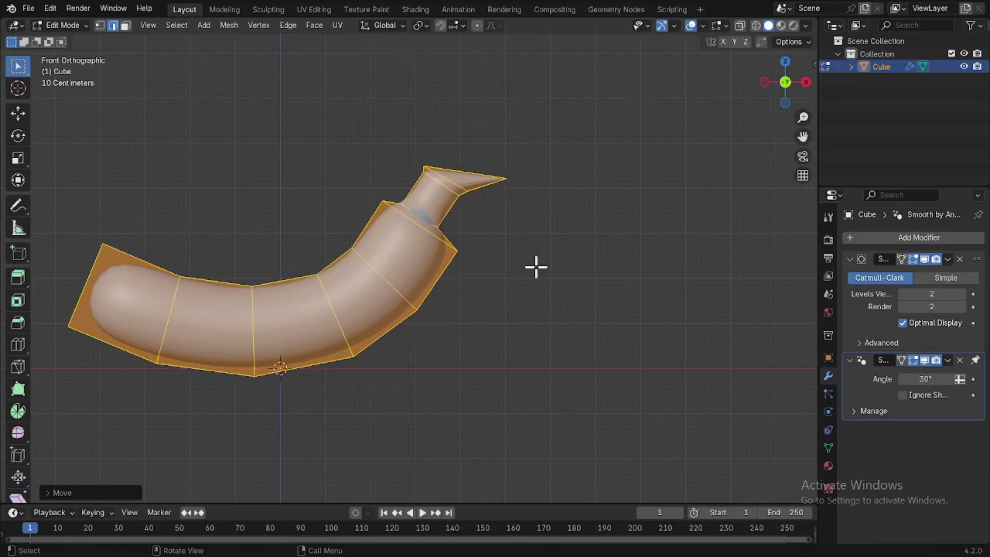
pyautogui.press('KP_Decimal')
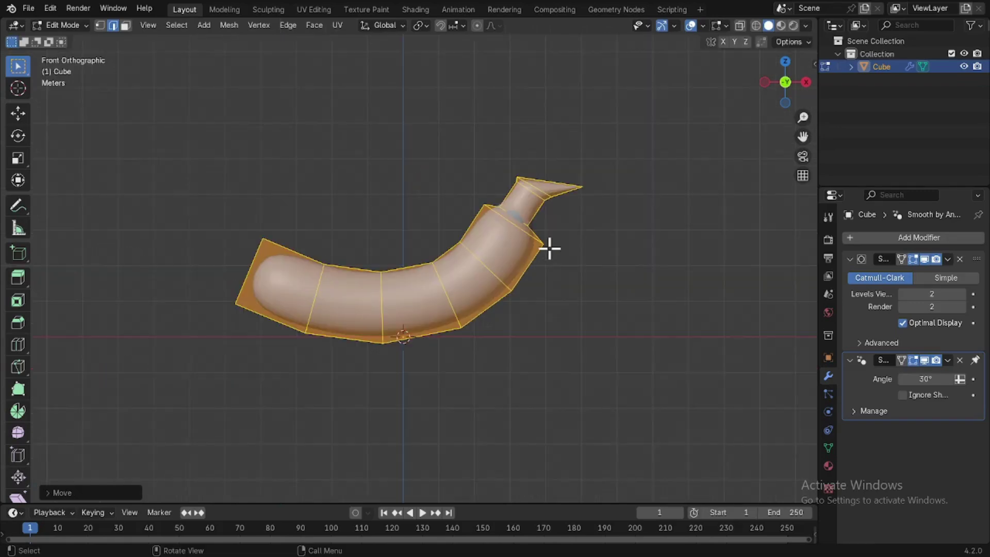
pyautogui.scroll(-1, 552, 248)
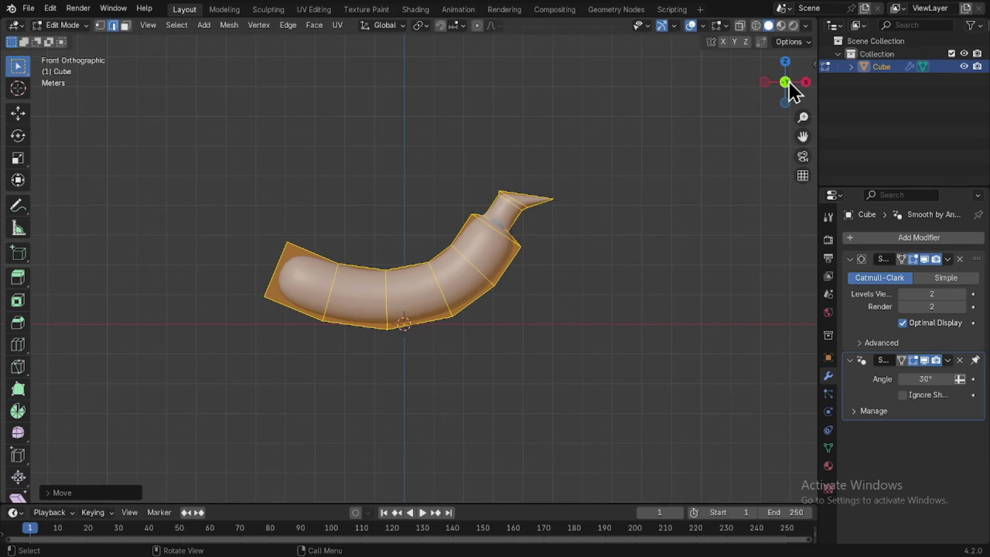
# - Select the lengthwise edge loop along the upper -Y side of the body and, in left view, move it about 0.07 m inward and 0.07 m down
pyautogui.moveTo(785, 81); pyautogui.dragTo(360, 267)
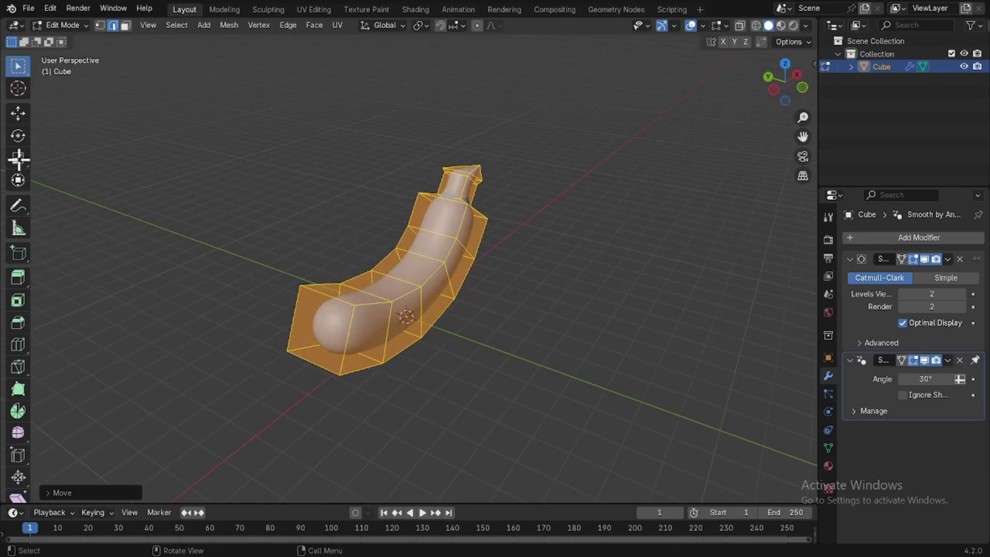
pyautogui.keyDown('alt'); pyautogui.click(366, 306); pyautogui.keyUp('alt')
pyautogui.press('n')
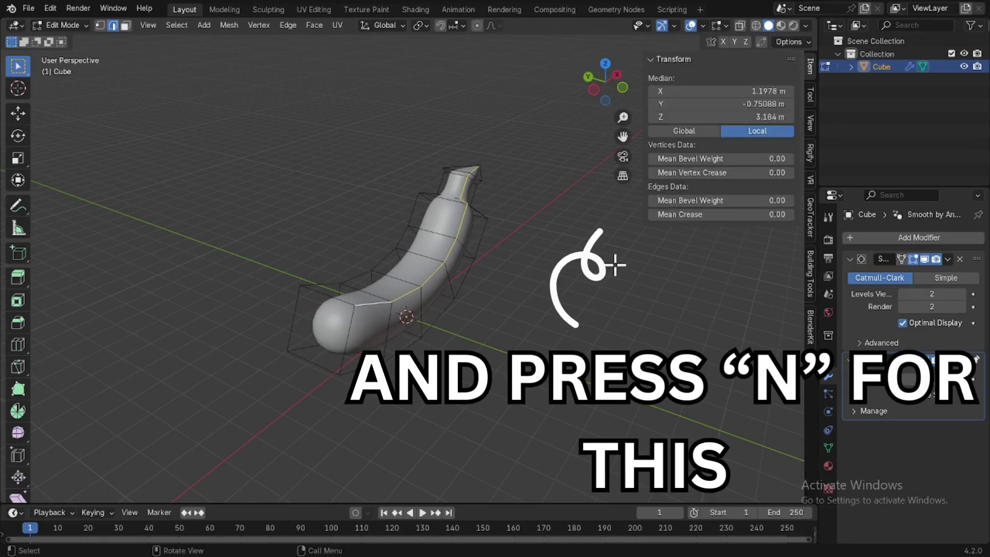
pyautogui.press('ctrl+KP_3')
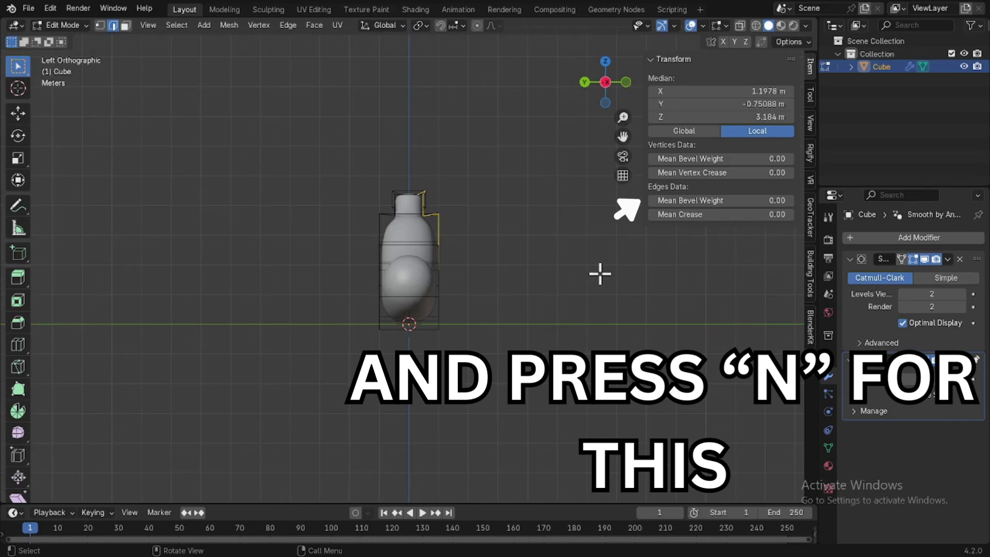
pyautogui.press('g')
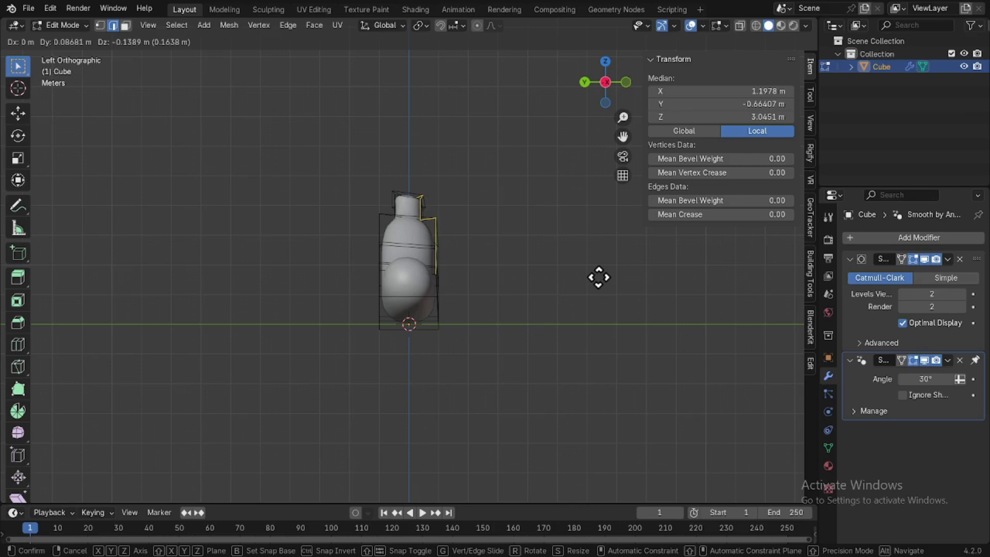
pyautogui.click(615, 195)
pyautogui.moveTo(607, 73); pyautogui.dragTo(618, 85)
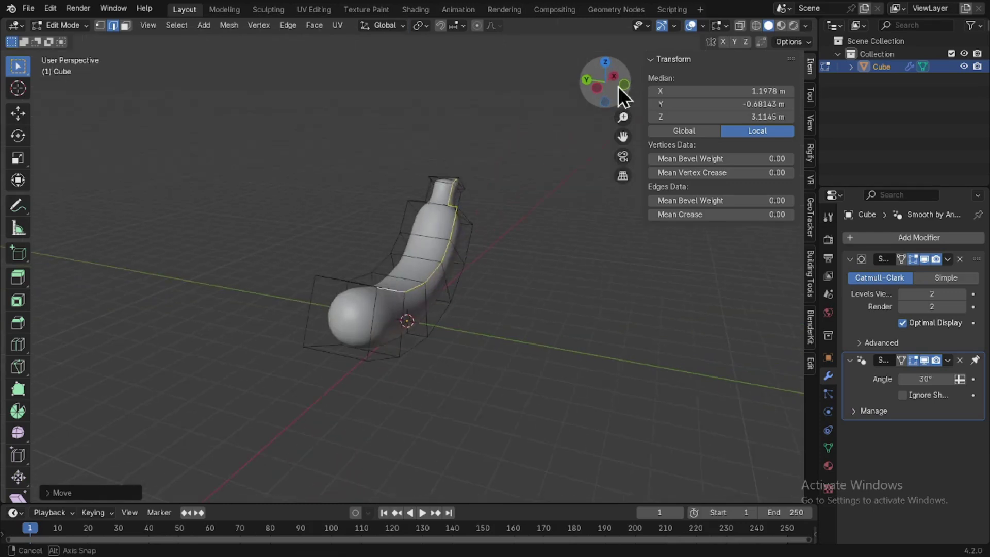
# - Set the selected lengthwise edges' mean bevel weight to 0.3 and check the shape in Object Mode before resuming mesh editing
pyautogui.click(707, 201)
pyautogui.write('.3')
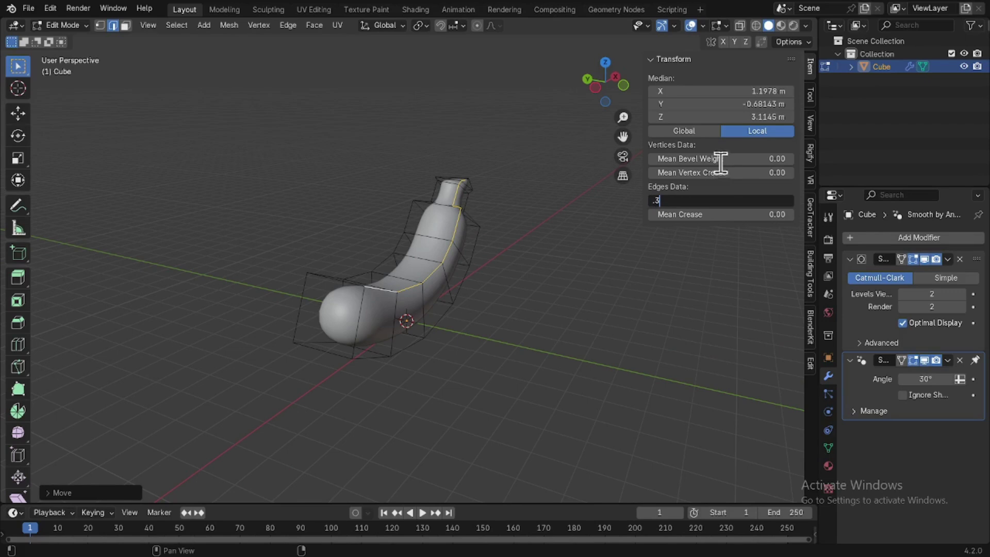
pyautogui.press('Return')
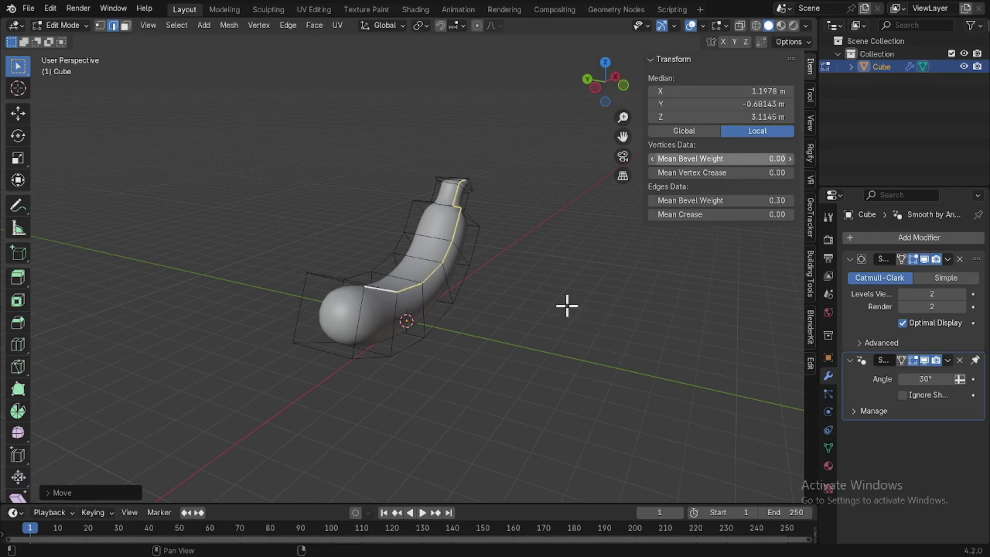
pyautogui.press('Tab')
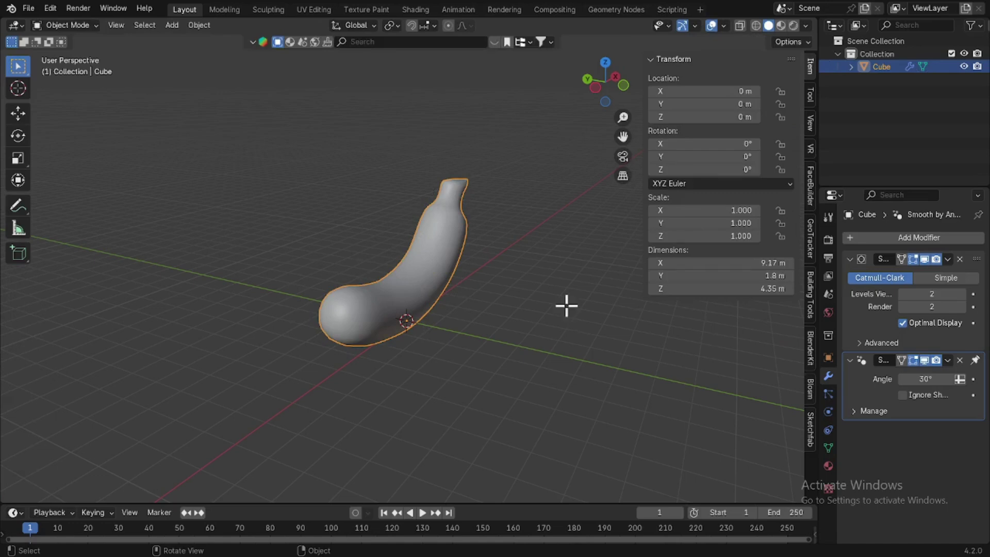
pyautogui.press('Tab')
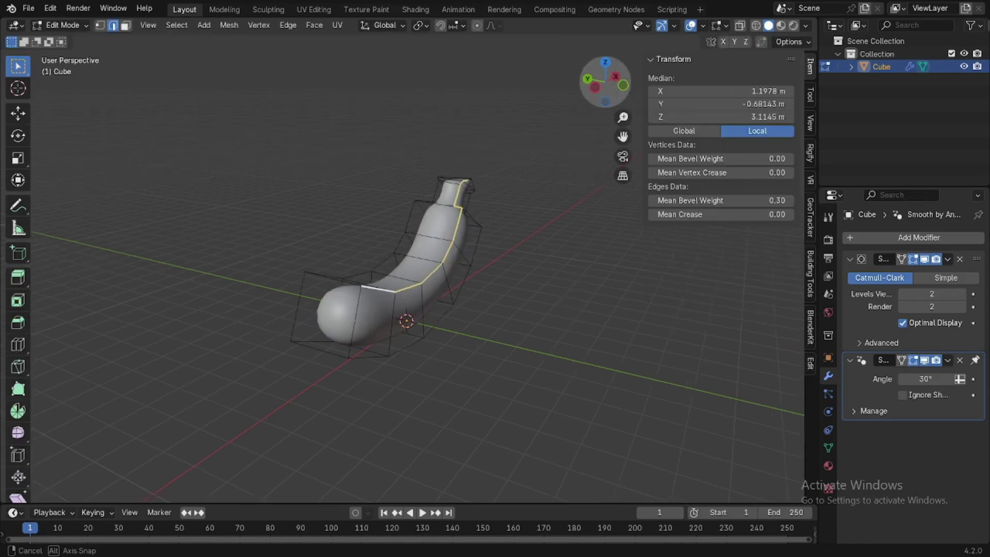
# - Select the edge loop encircling the body nearest the blunt end and scale it down slightly
pyautogui.moveTo(609, 94); pyautogui.dragTo(593, 101)
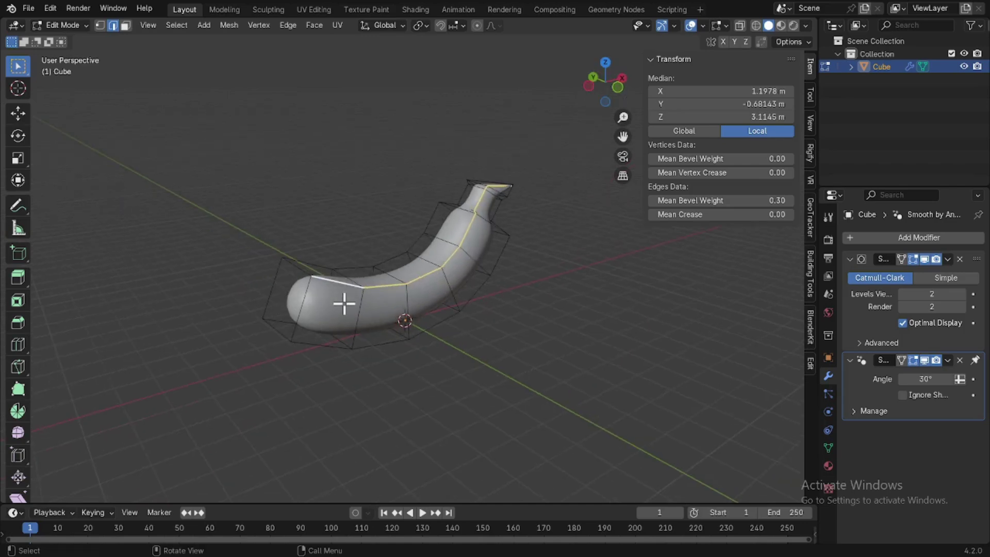
pyautogui.press('alt')
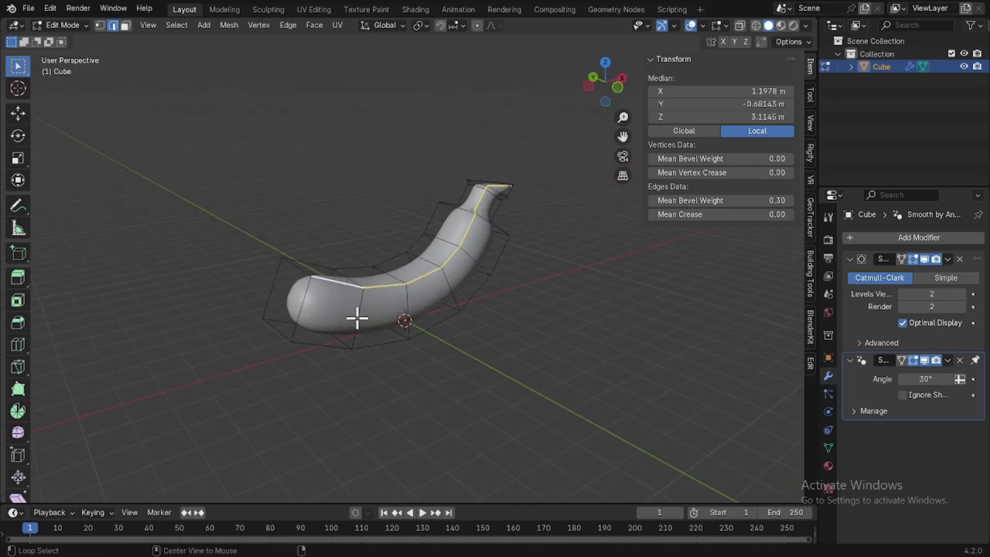
pyautogui.keyDown('alt'); pyautogui.click(356, 318); pyautogui.keyUp('alt')
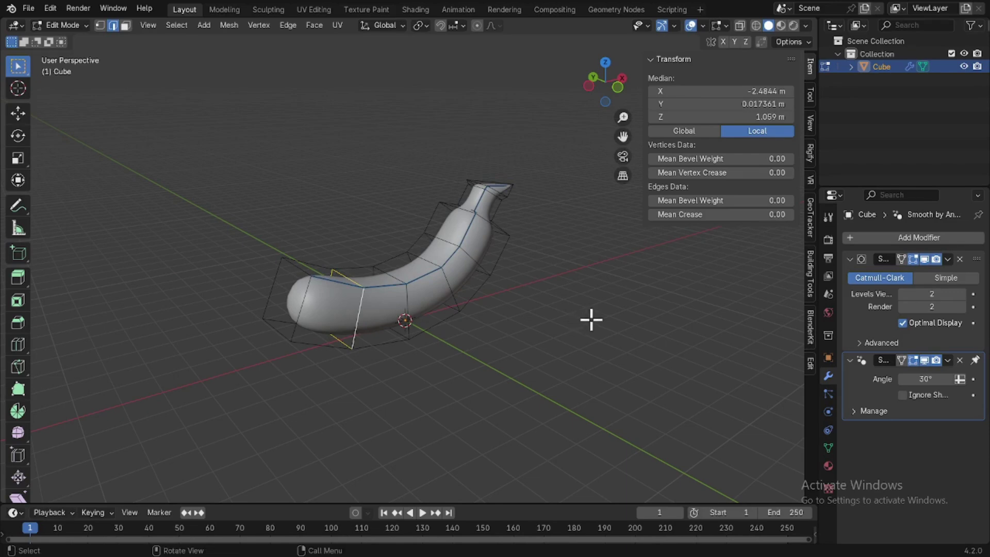
pyautogui.press('s')
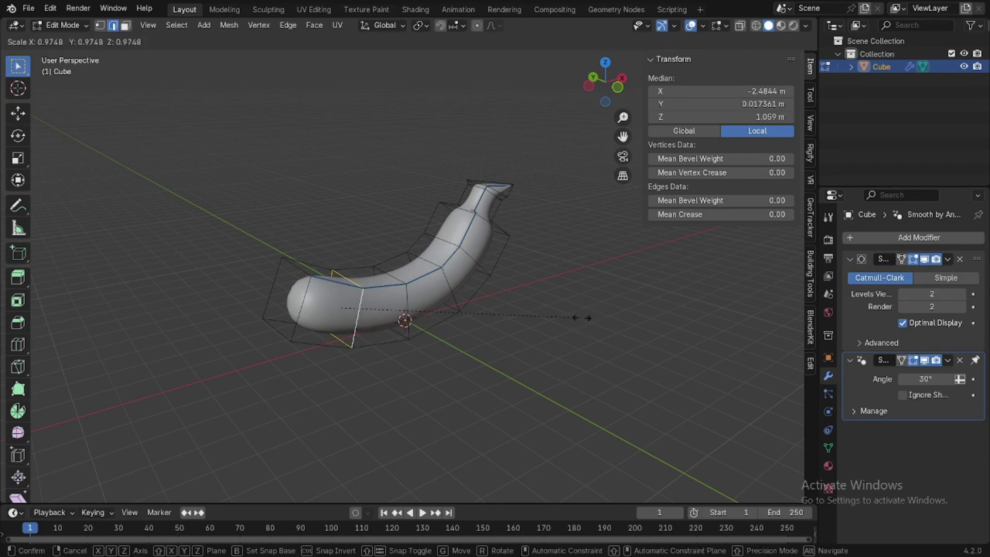
pyautogui.click(283, 290)
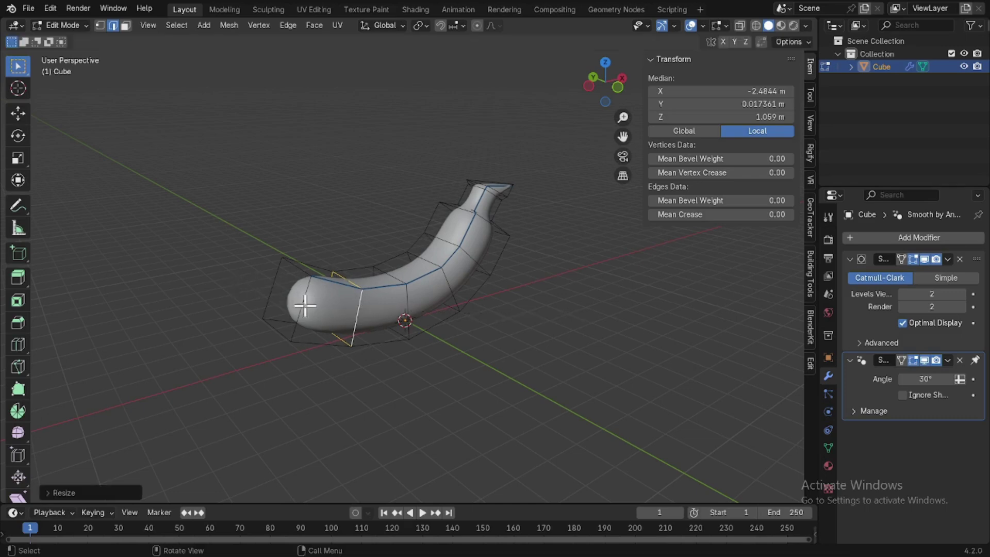
# - Select the face closing the blunt end in face selection mode and scale it to about 0.94
pyautogui.click(296, 267)
pyautogui.click(126, 26)
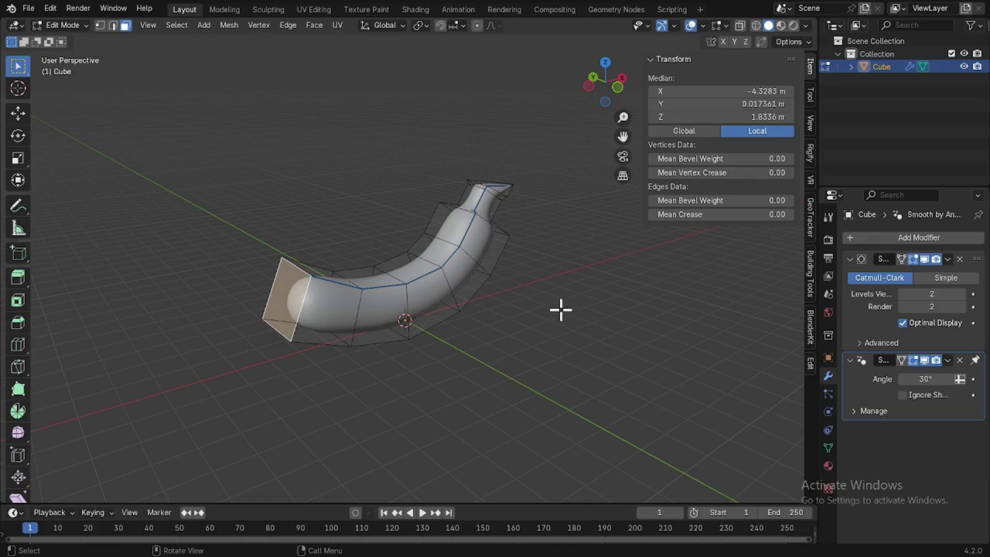
pyautogui.press('s')
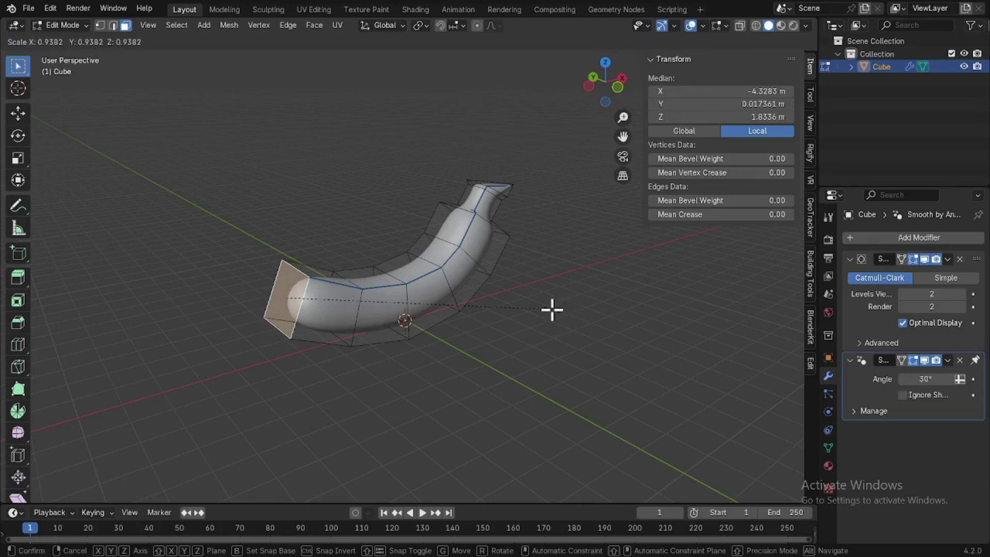
pyautogui.click(552, 310)
# - In front view, extrude the blunt end face outward about 0.17 m and scale the new face down to roughly a third
pyautogui.press('KP_1')
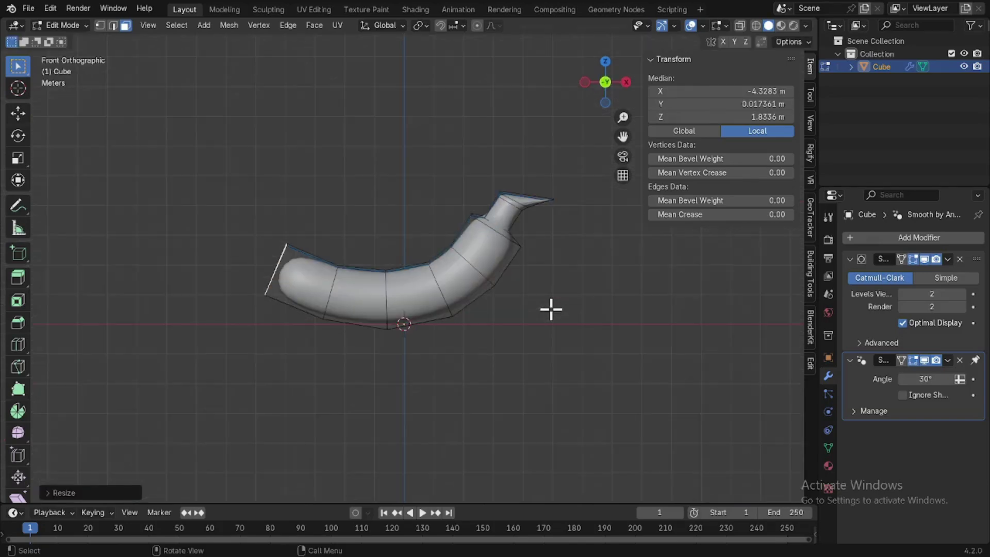
pyautogui.press('KP_Decimal')
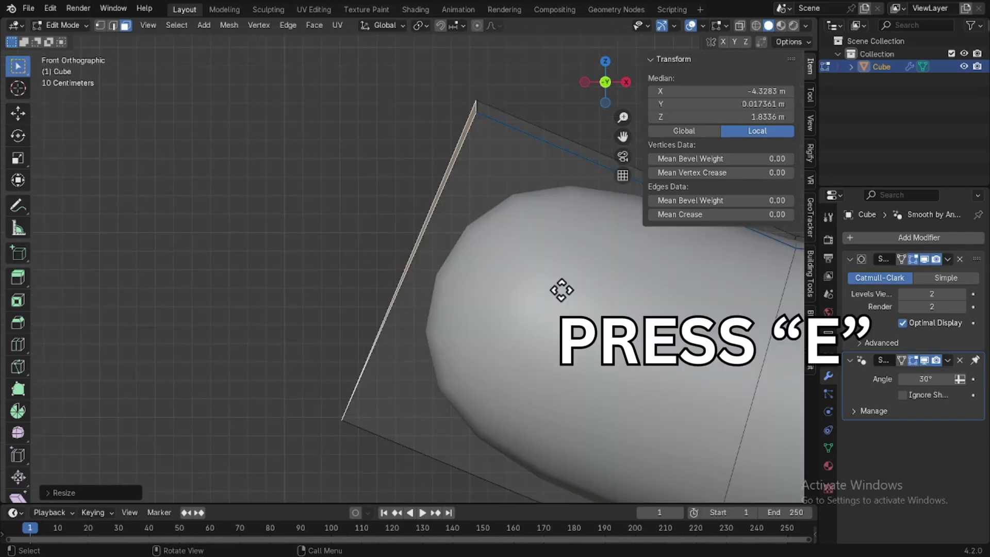
pyautogui.press('e')
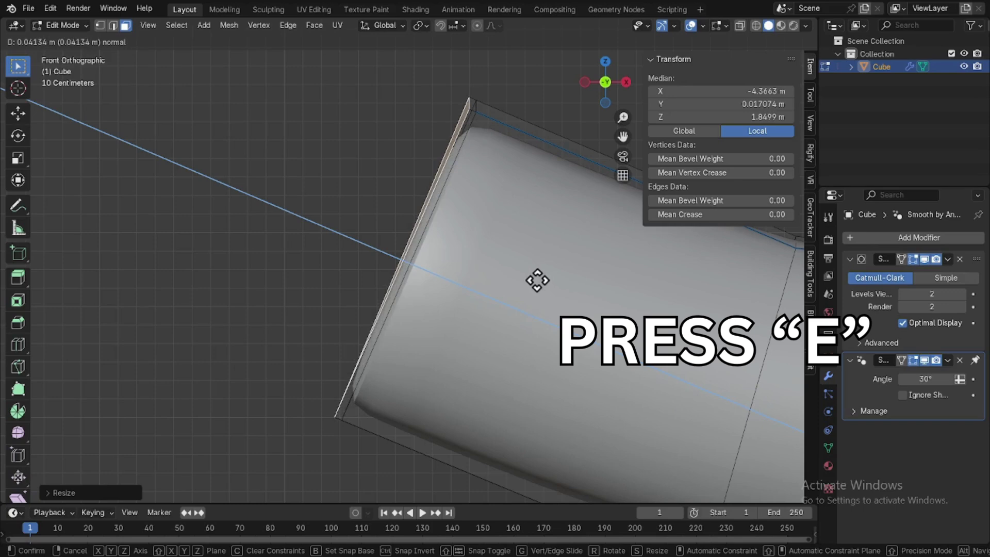
pyautogui.click(579, 330)
pyautogui.press('s')
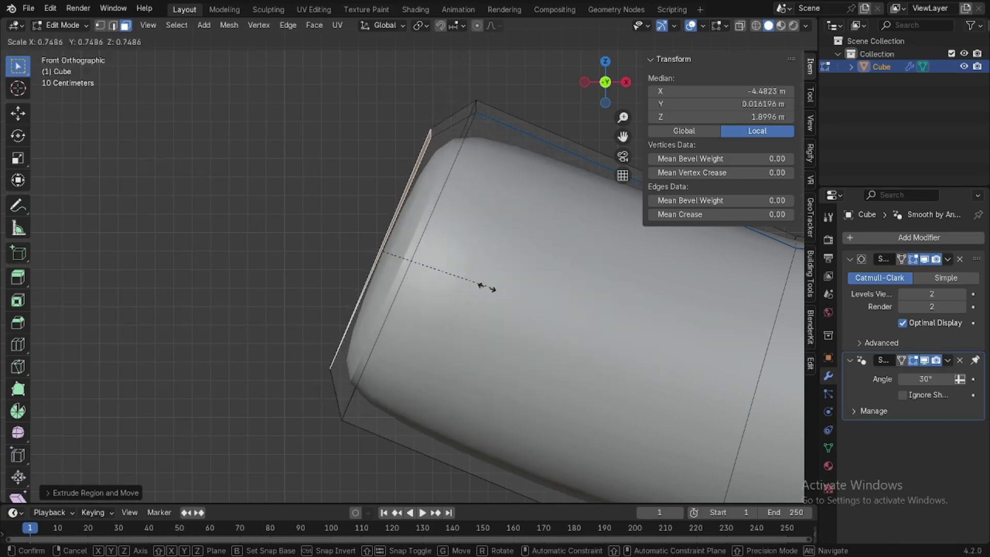
pyautogui.click(407, 247)
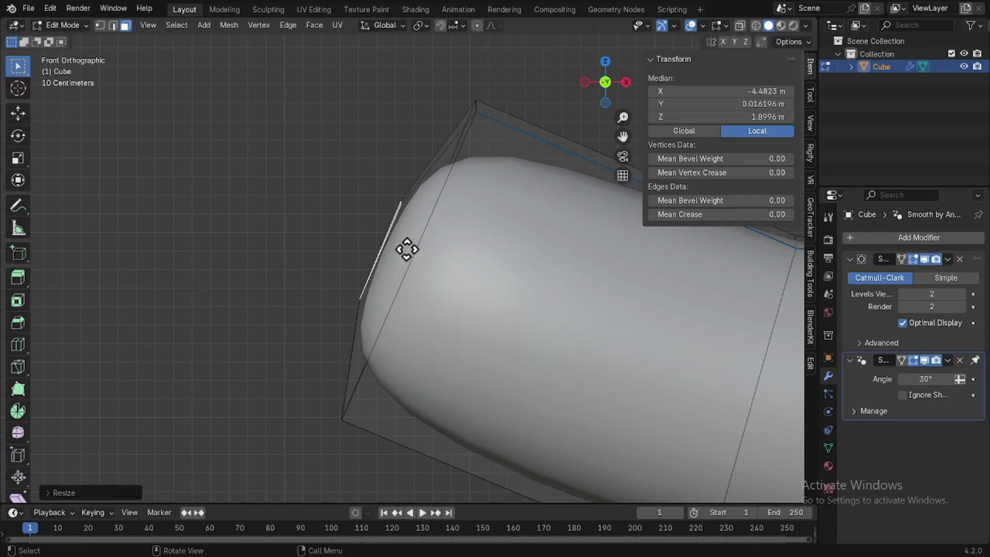
# - Extrude the blunt end's small face outward about 0.1 m, return to Object Mode and hide the transform sidebar to check the shape
pyautogui.press('e')
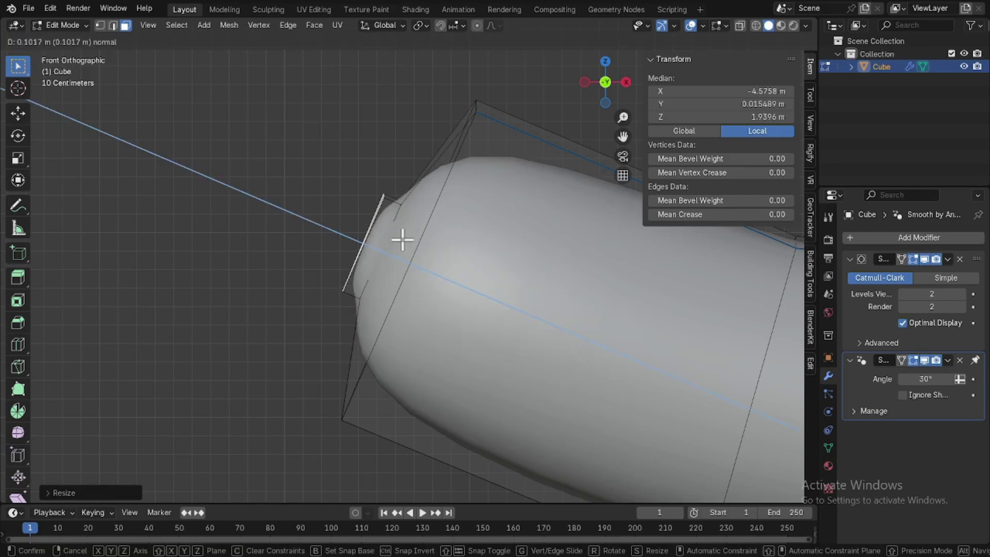
pyautogui.click(404, 240)
pyautogui.press('Tab')
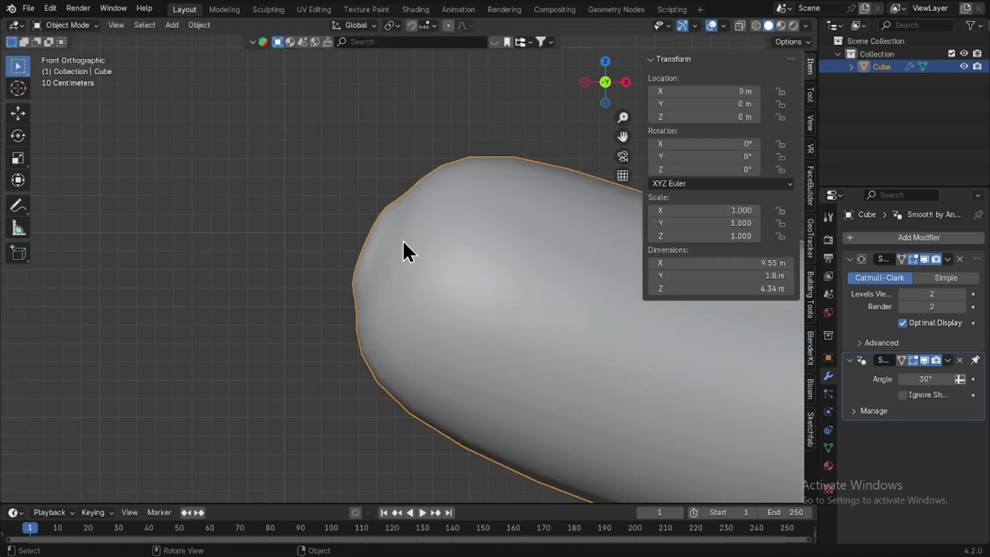
pyautogui.scroll(-6, 403, 240)
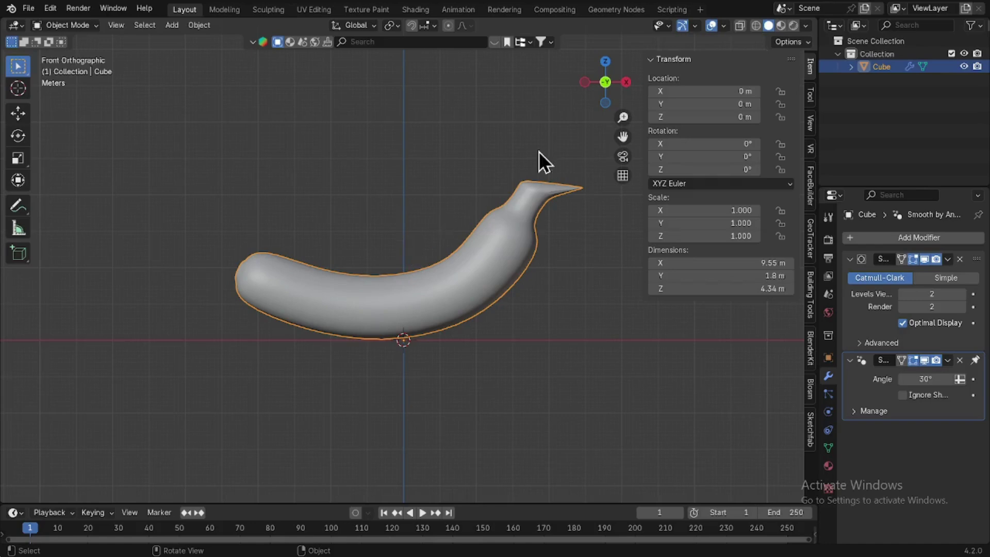
pyautogui.moveTo(603, 77); pyautogui.dragTo(611, 87)
pyautogui.moveTo(497, 311); pyautogui.dragTo(497, 311)
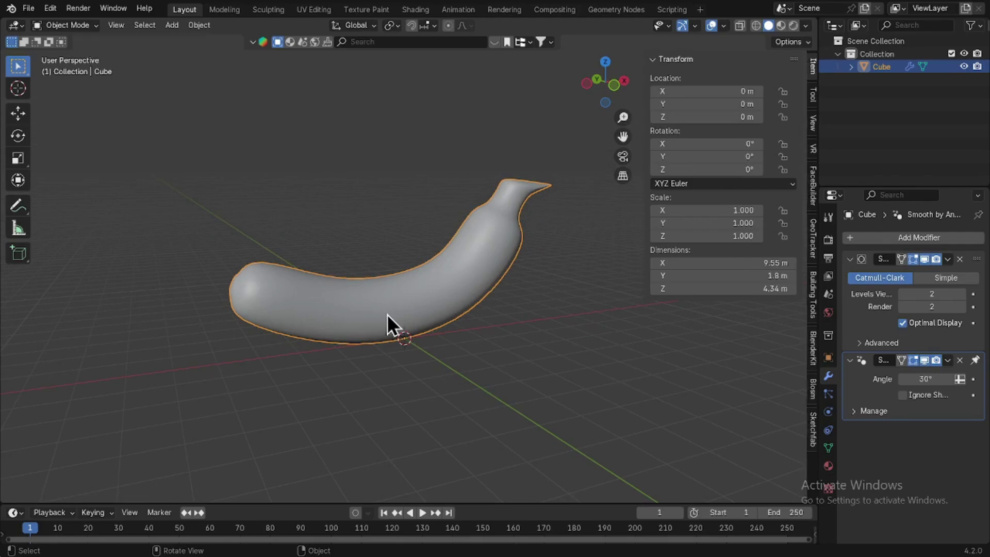
pyautogui.press('n')
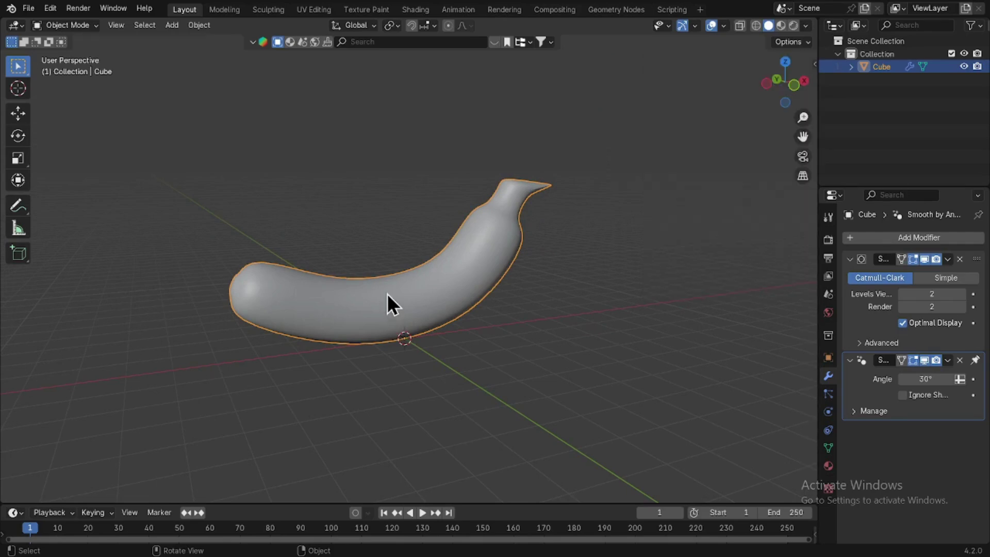
# - Apply the banana's Subdivision modifier and its Smooth by Angle modifier
pyautogui.click(948, 260)
pyautogui.click(906, 273)
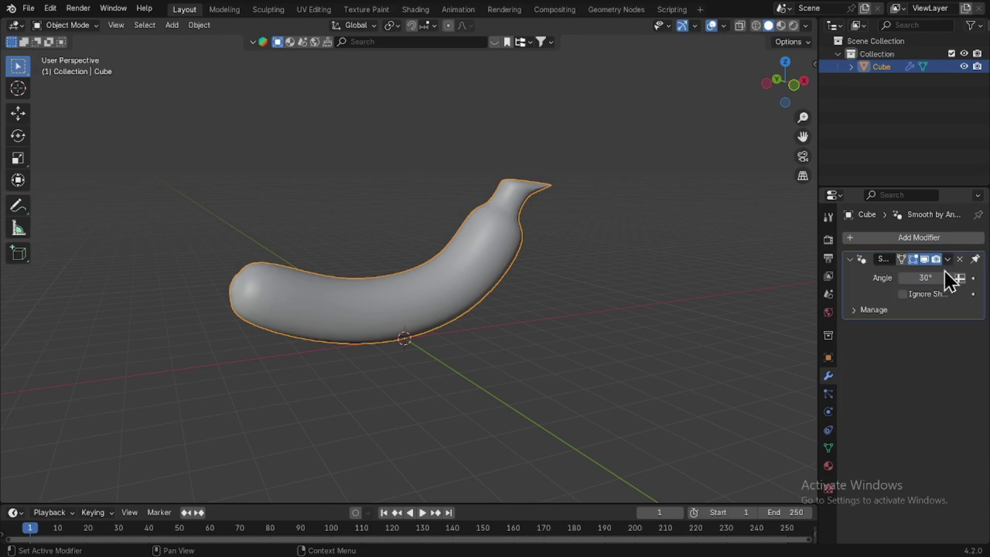
pyautogui.click(948, 260)
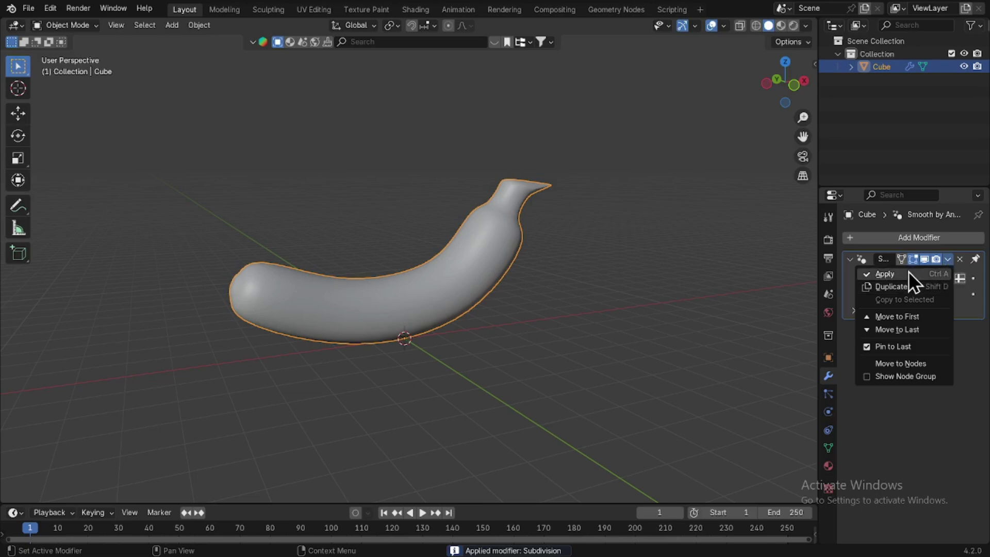
pyautogui.click(909, 271)
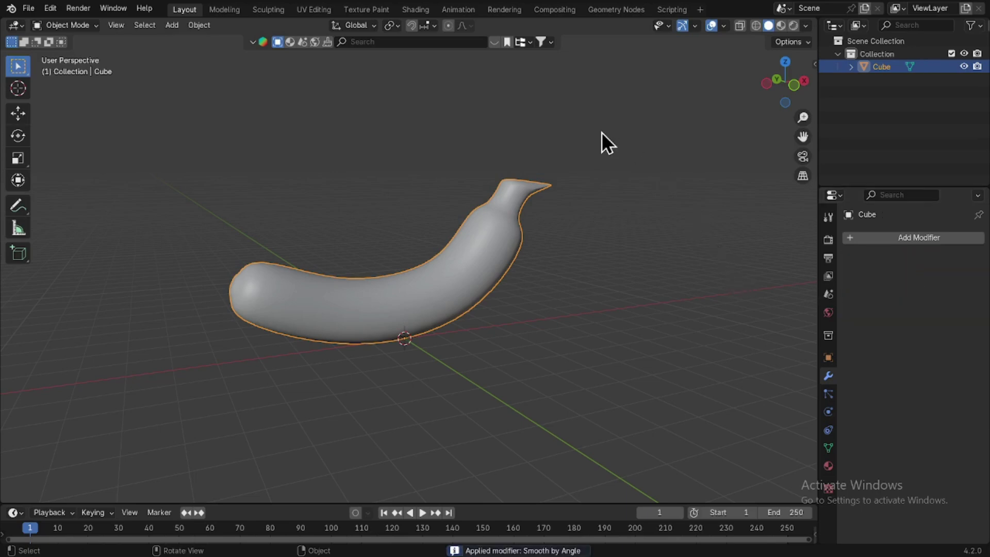
# - Unwrap the entire banana mesh in Edit Mode using Smart UV Project with an island margin of 0.01
pyautogui.press('Tab')
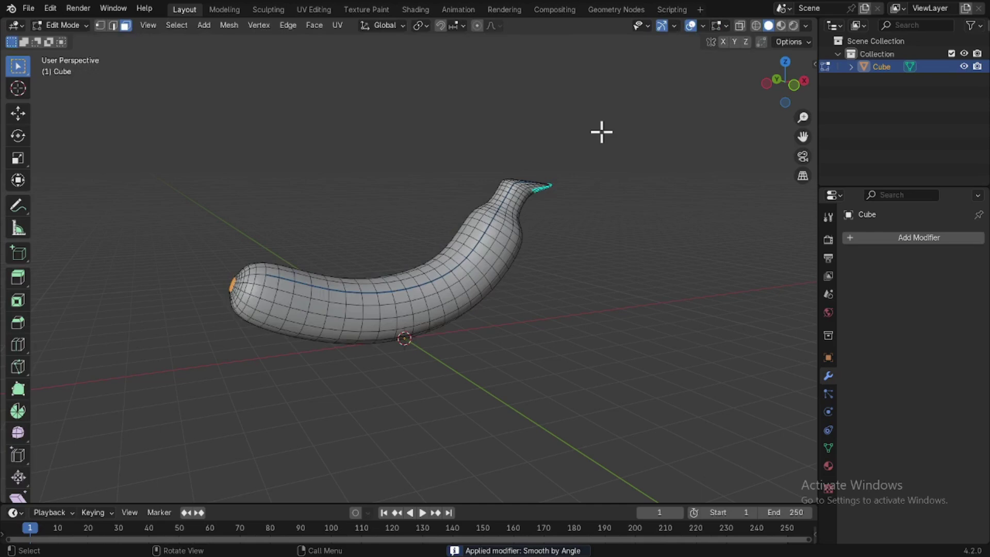
pyautogui.press('a')
pyautogui.press('u')
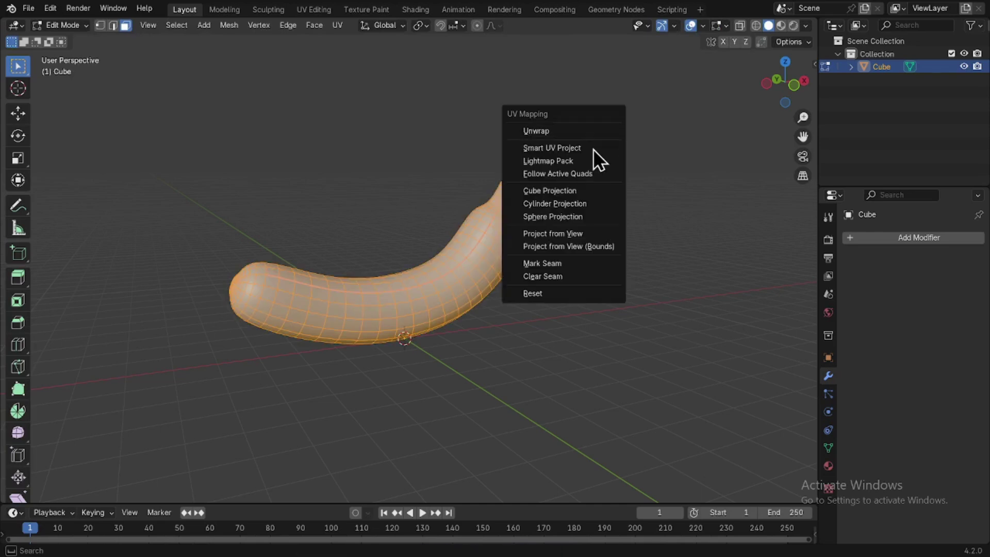
pyautogui.click(593, 149)
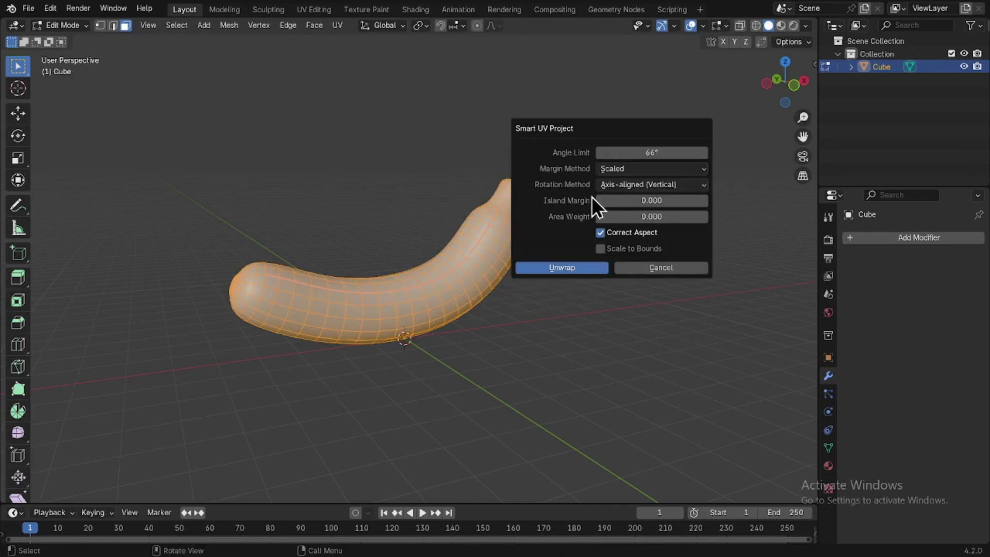
pyautogui.click(637, 201)
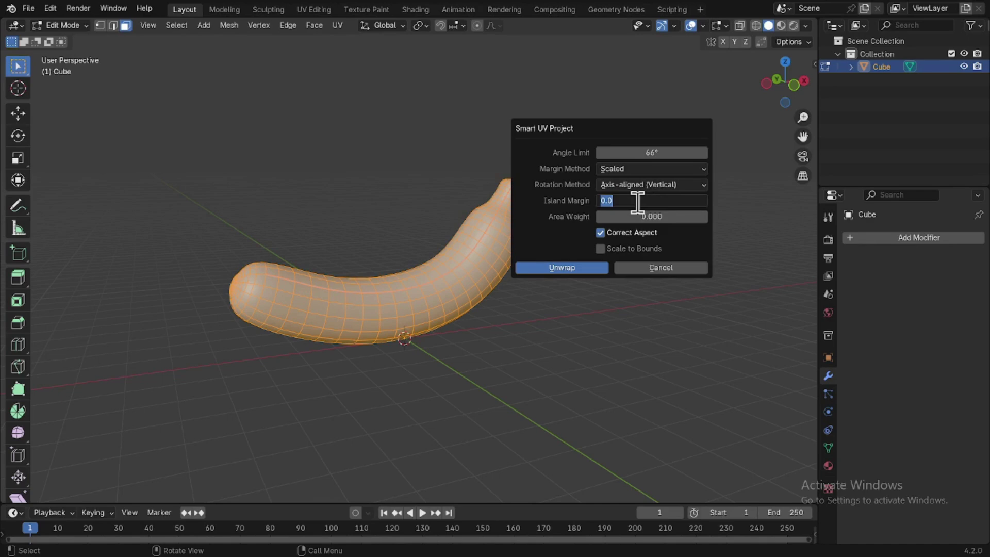
pyautogui.press('Return')
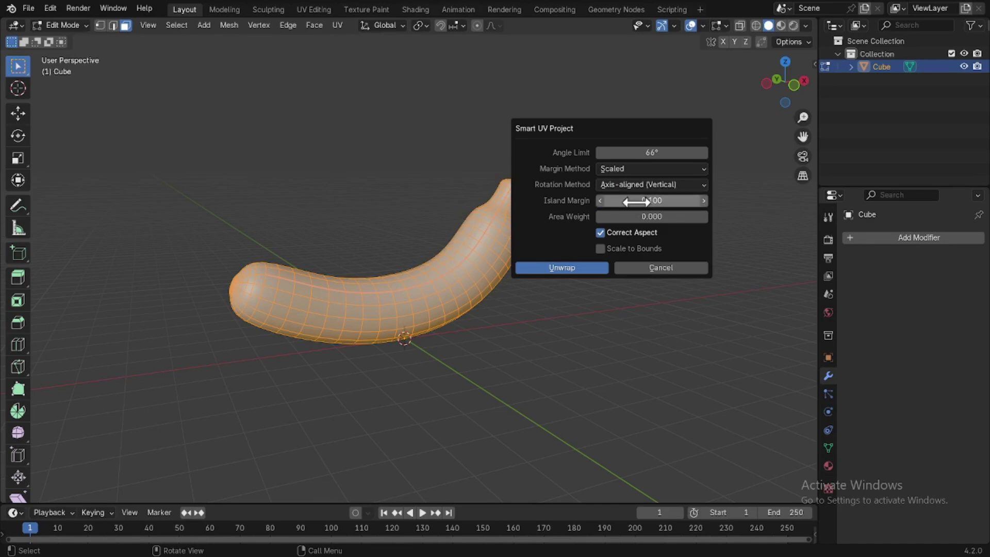
pyautogui.moveTo(636, 202); pyautogui.dragTo(595, 326)
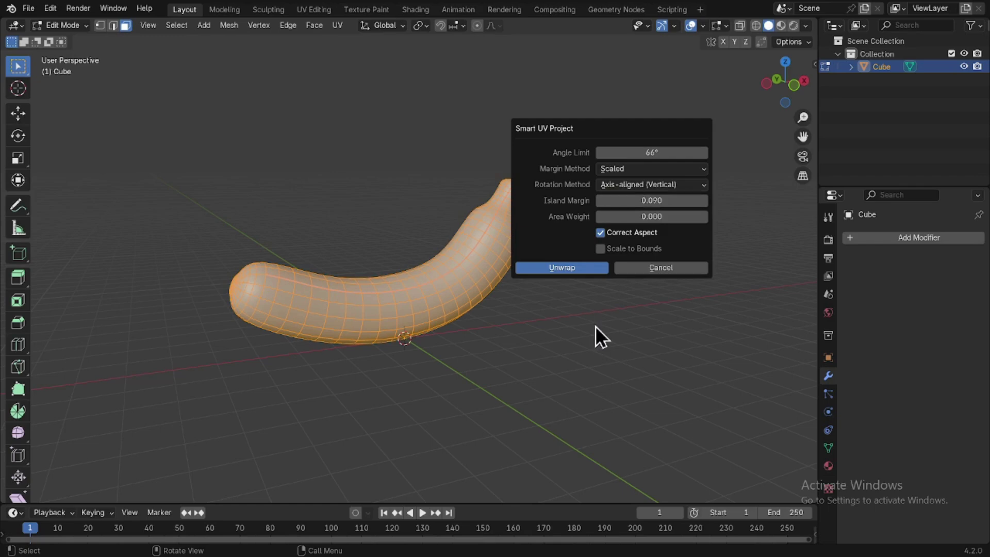
pyautogui.click(651, 201)
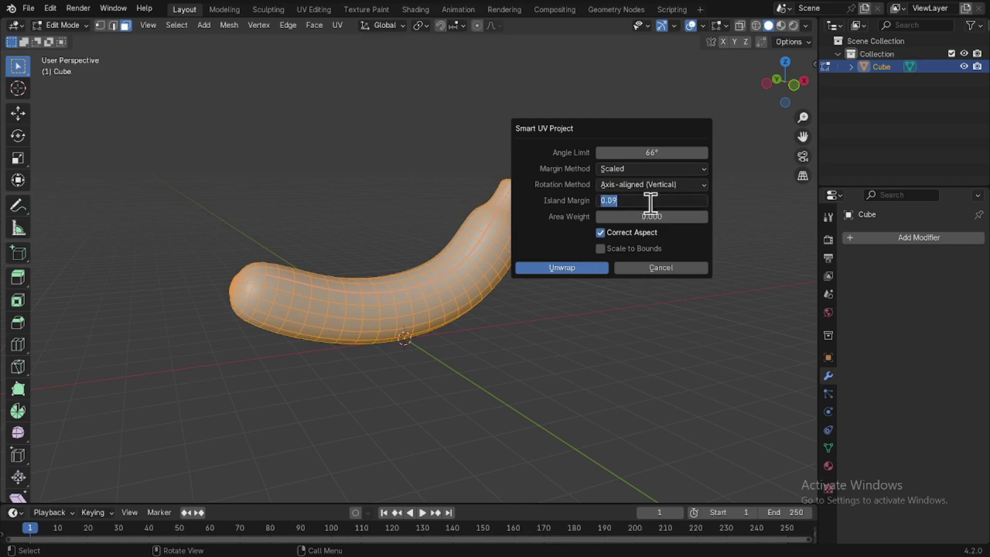
pyautogui.press('Return')
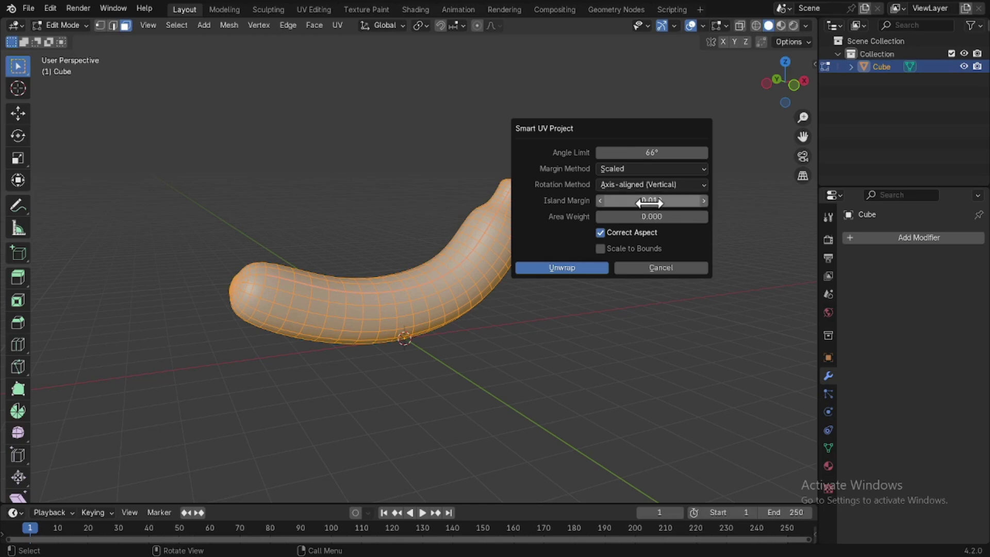
pyautogui.click(581, 266)
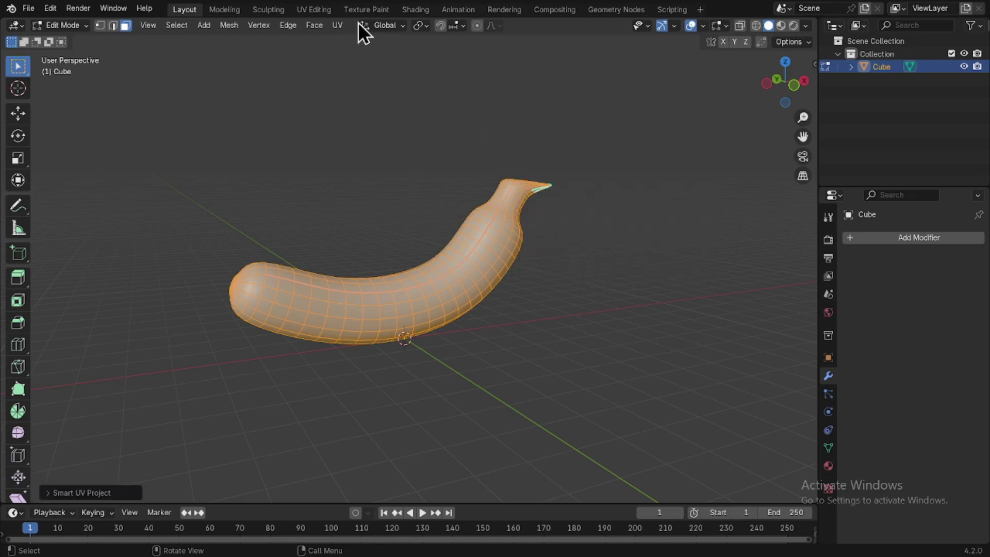
# - Switch to the Texture Paint workspace with the full UV layout and the banana's side in view
pyautogui.click(372, 9)
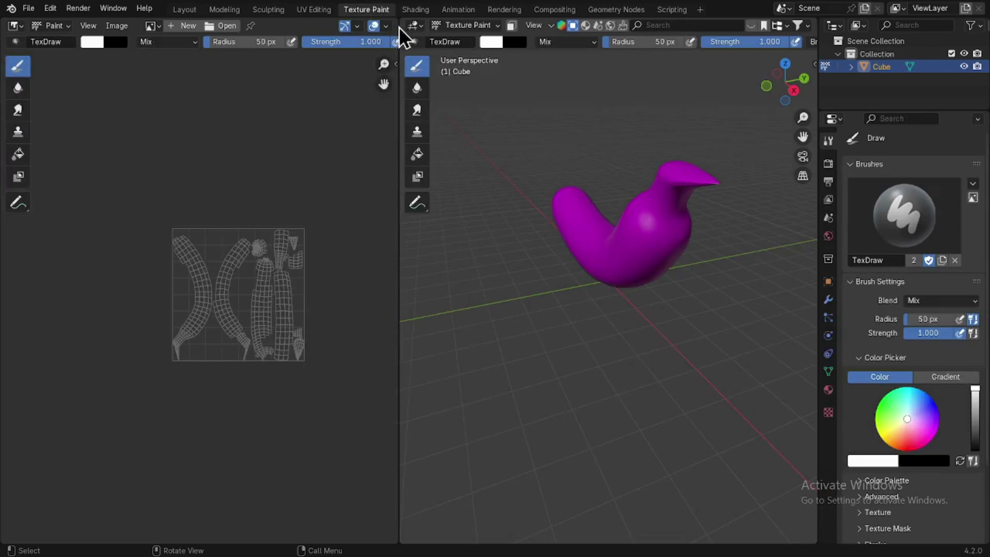
pyautogui.scroll(4, 180, 240)
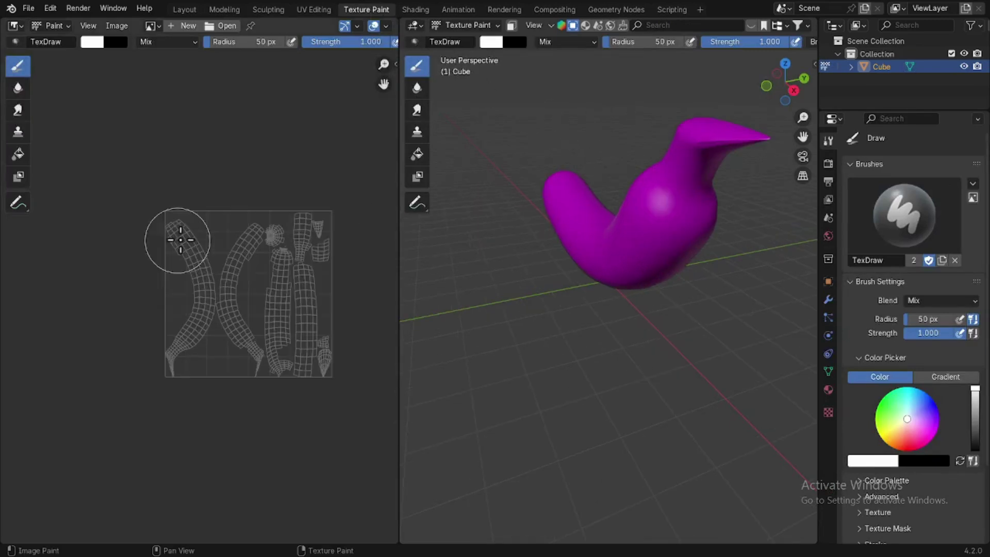
pyautogui.scroll(-1, 181, 240)
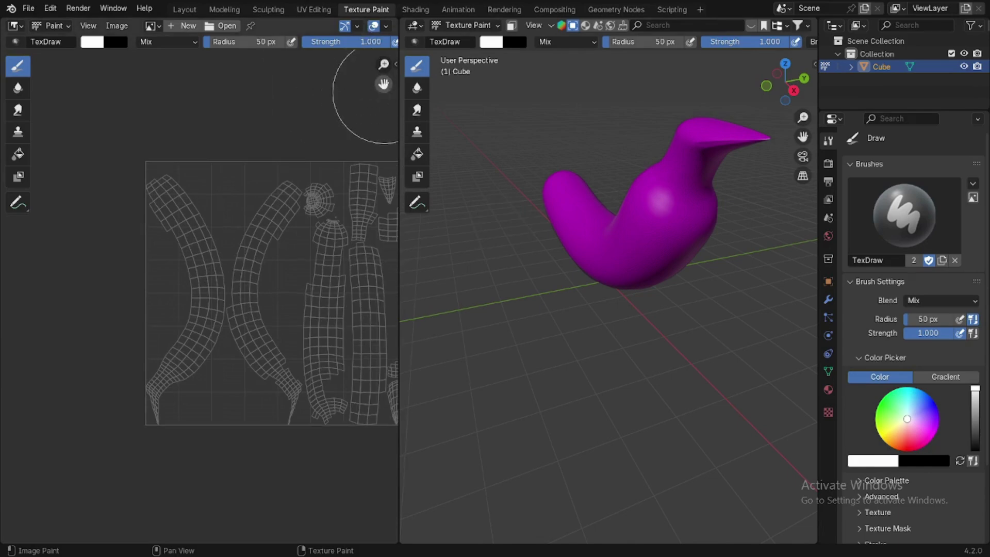
pyautogui.moveTo(384, 84); pyautogui.dragTo(333, 69)
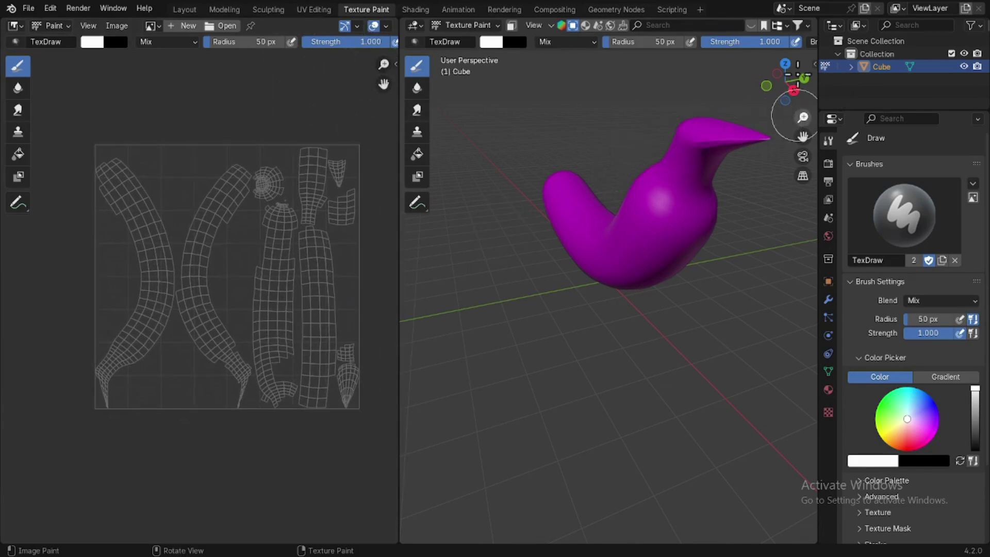
pyautogui.moveTo(779, 75); pyautogui.dragTo(778, 94)
pyautogui.scroll(-1, 571, 175)
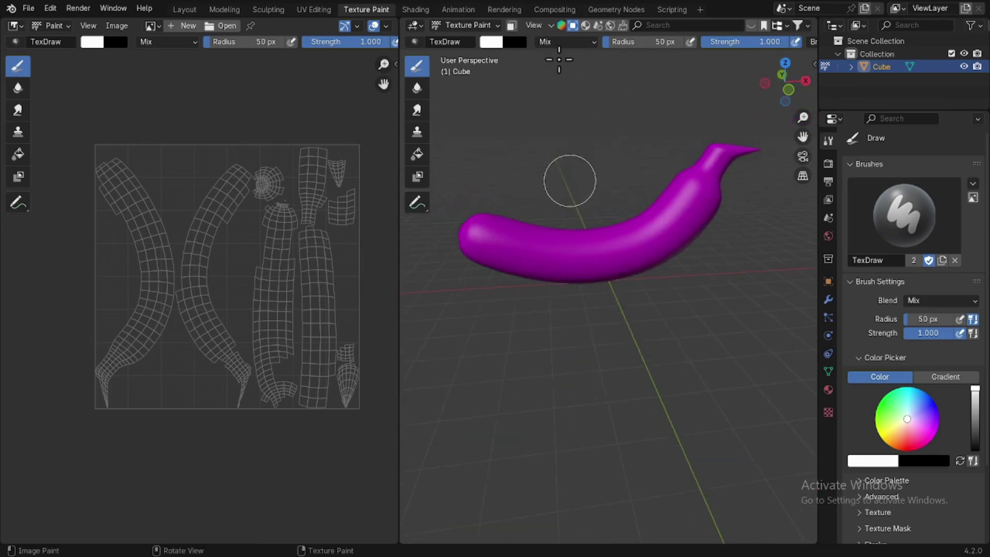
# - Add a Base Color paint slot to the banana, sized 2048 by 2048 px and filled with yellow
pyautogui.click(553, 27)
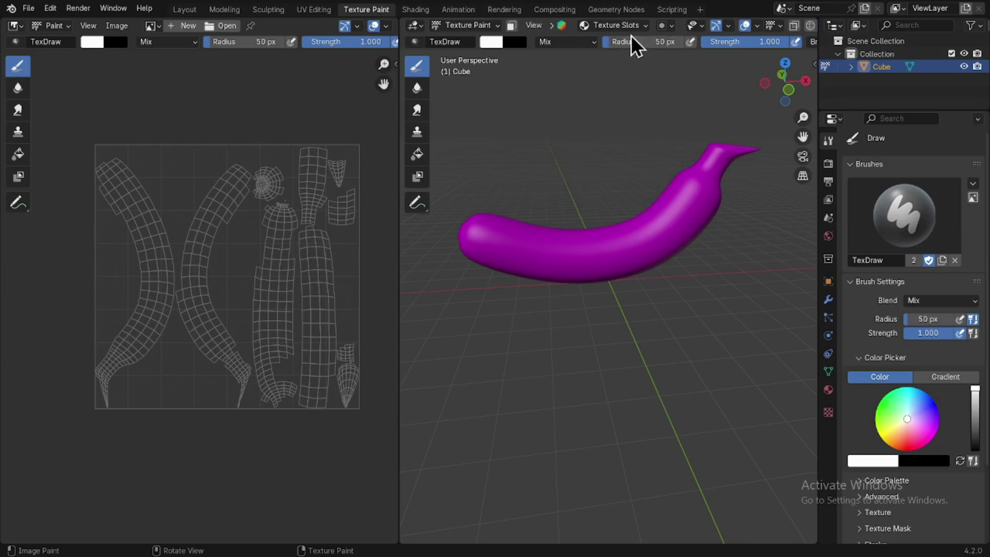
pyautogui.click(638, 24)
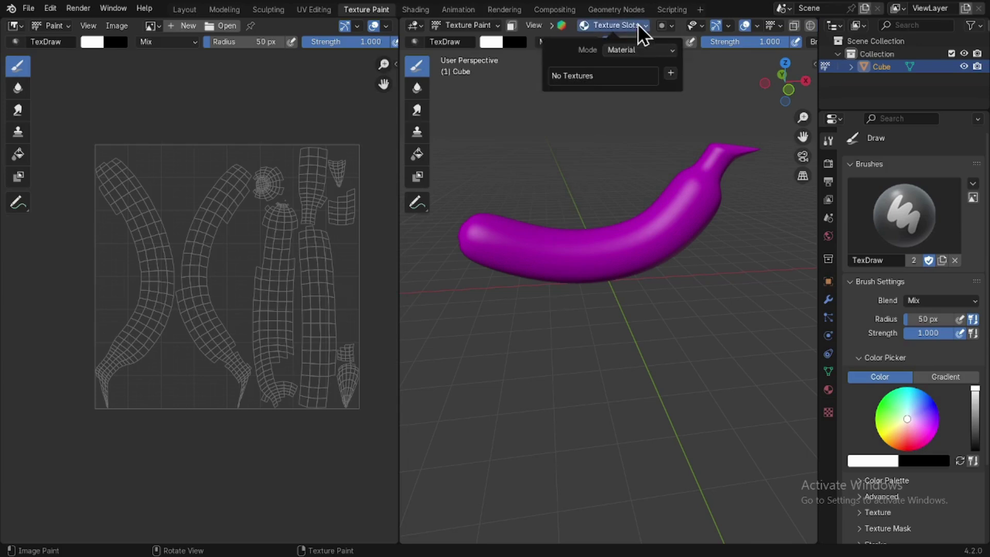
pyautogui.click(671, 75)
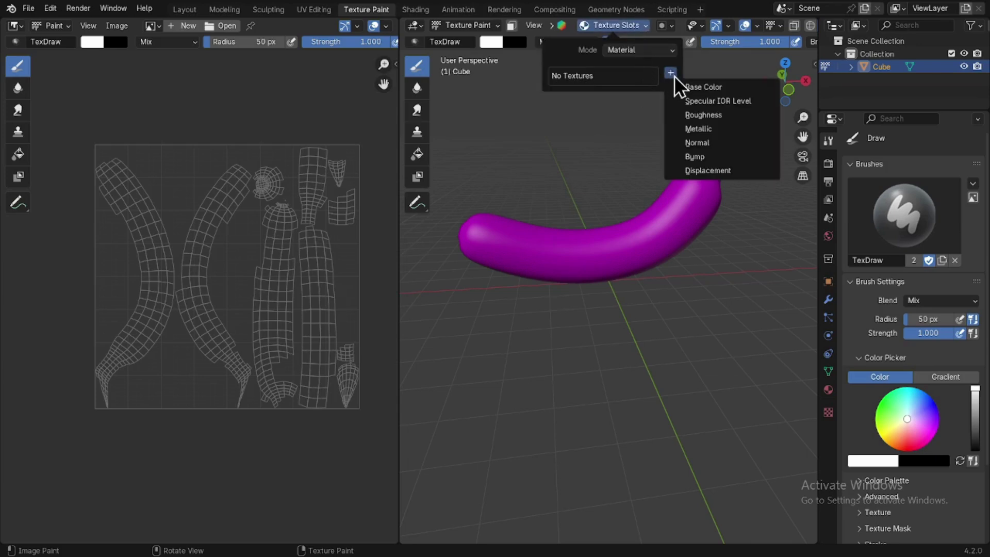
pyautogui.click(690, 86)
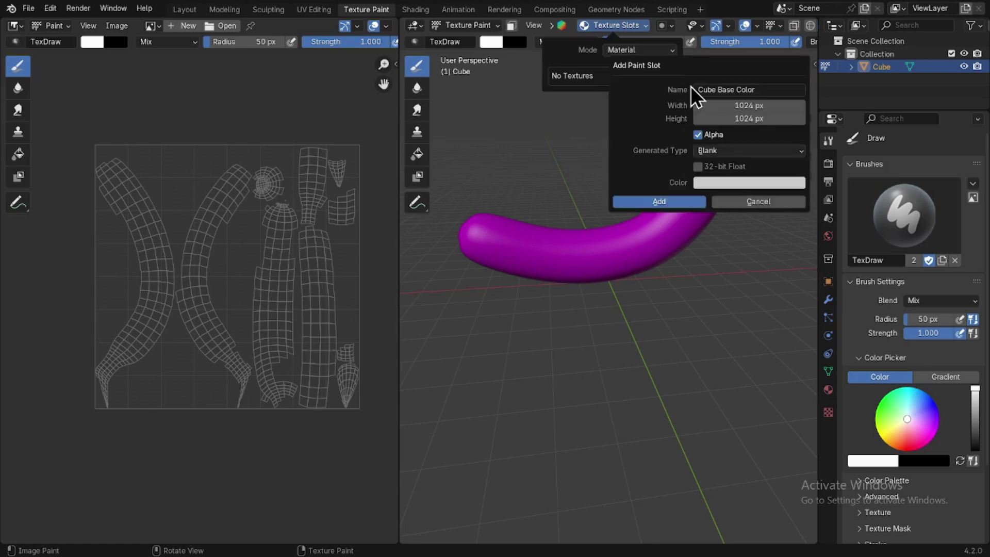
pyautogui.click(721, 110)
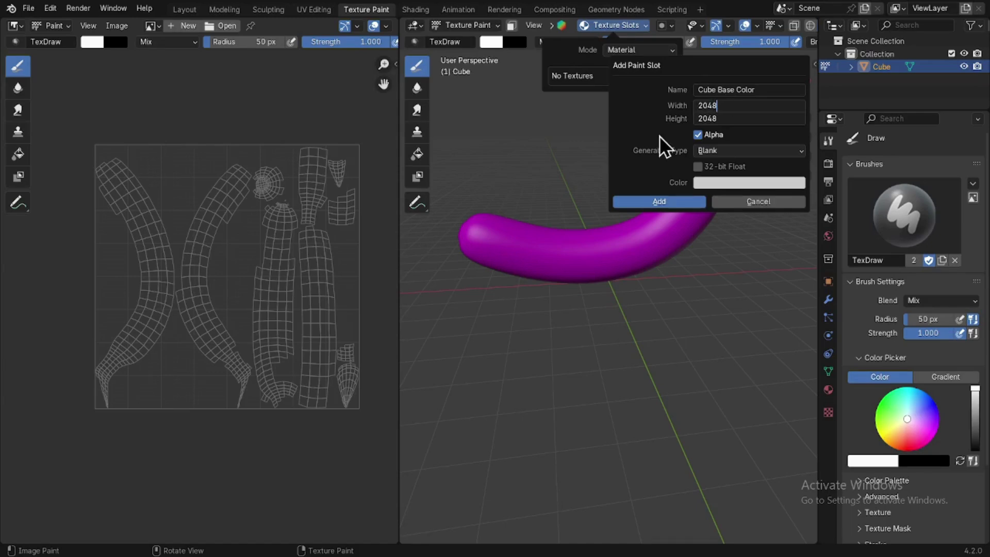
pyautogui.press('Return')
pyautogui.click(740, 182)
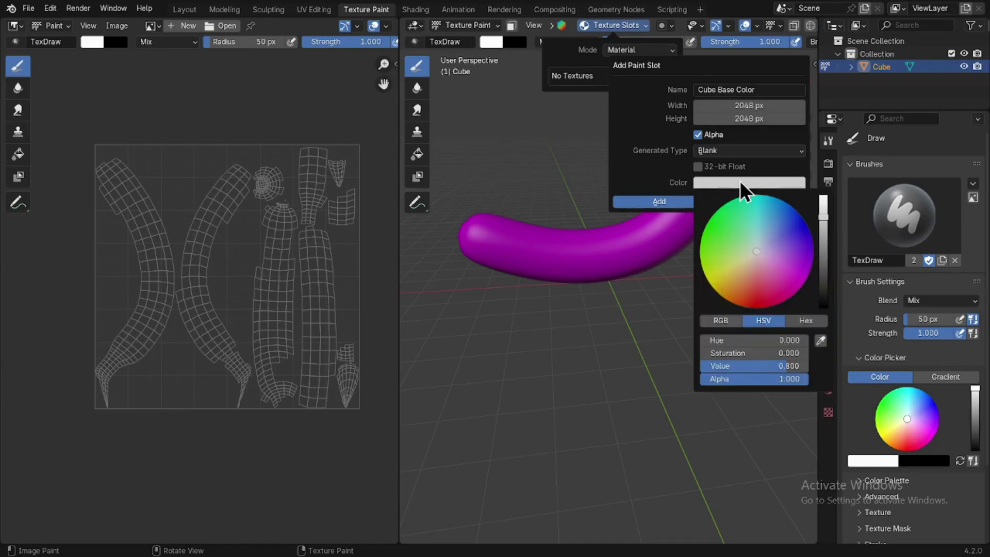
pyautogui.click(721, 292)
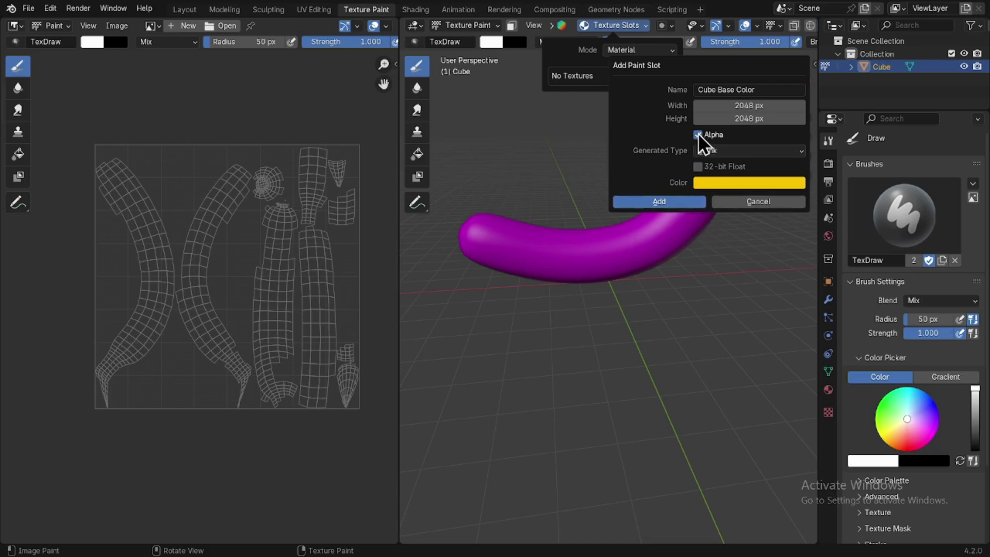
pyautogui.click(657, 200)
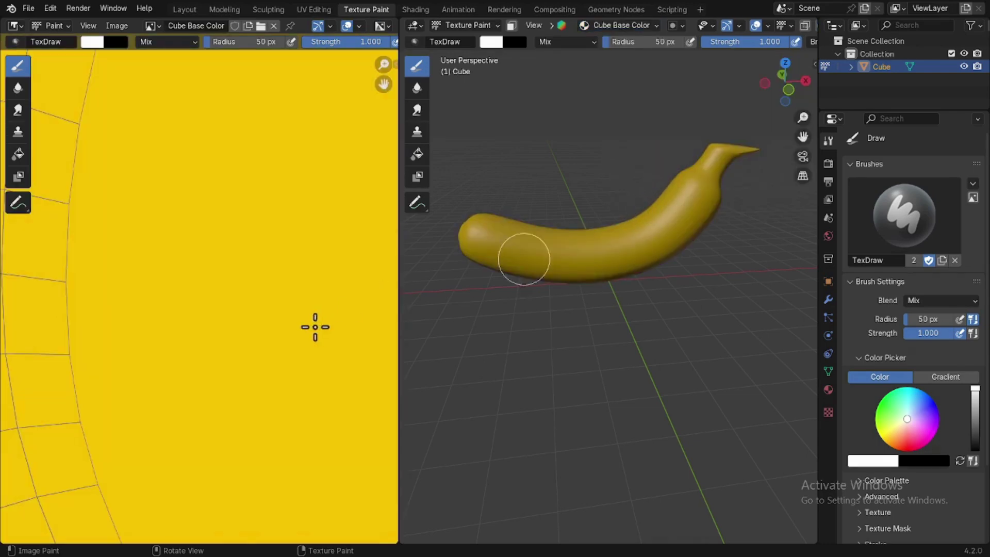
# - Set the TexDraw brush colour to black and paint over the banana's stem
pyautogui.scroll(-5, 281, 333)
pyautogui.scroll(-5, 266, 337)
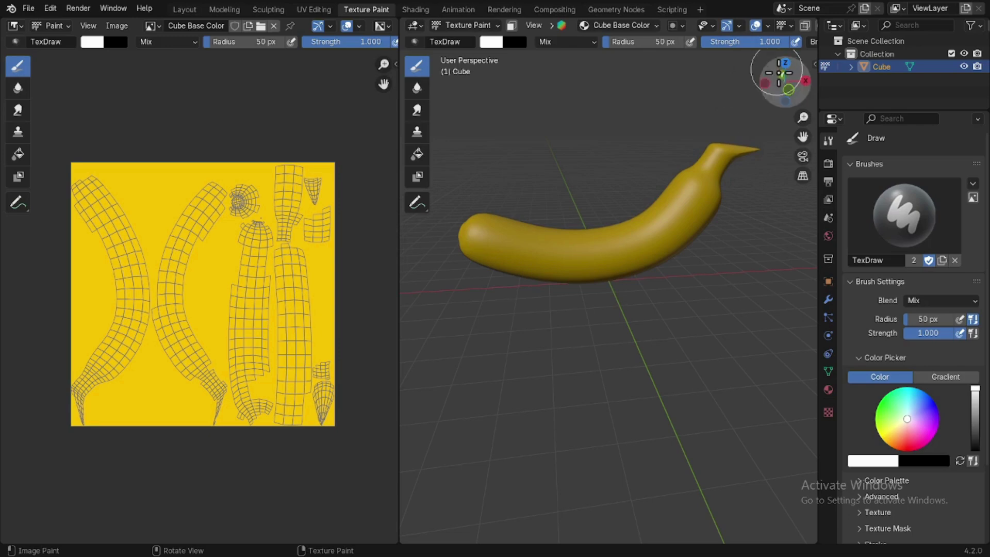
pyautogui.moveTo(780, 73); pyautogui.dragTo(726, 78)
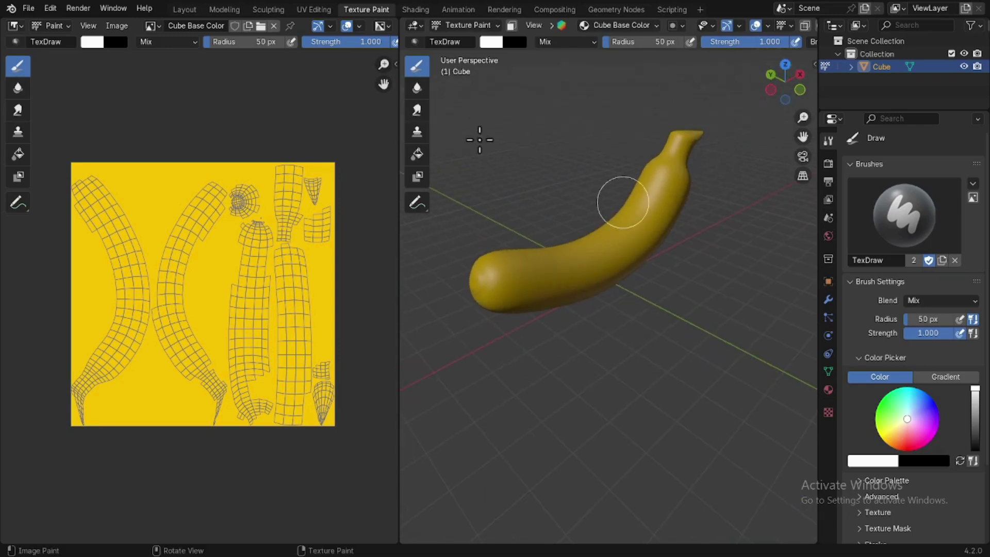
pyautogui.click(491, 42)
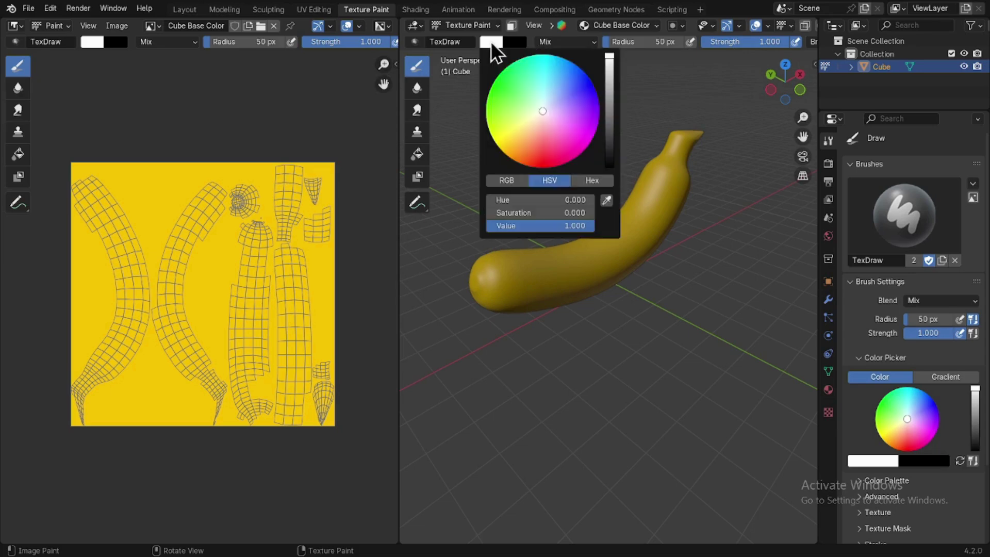
pyautogui.moveTo(611, 137); pyautogui.dragTo(611, 169)
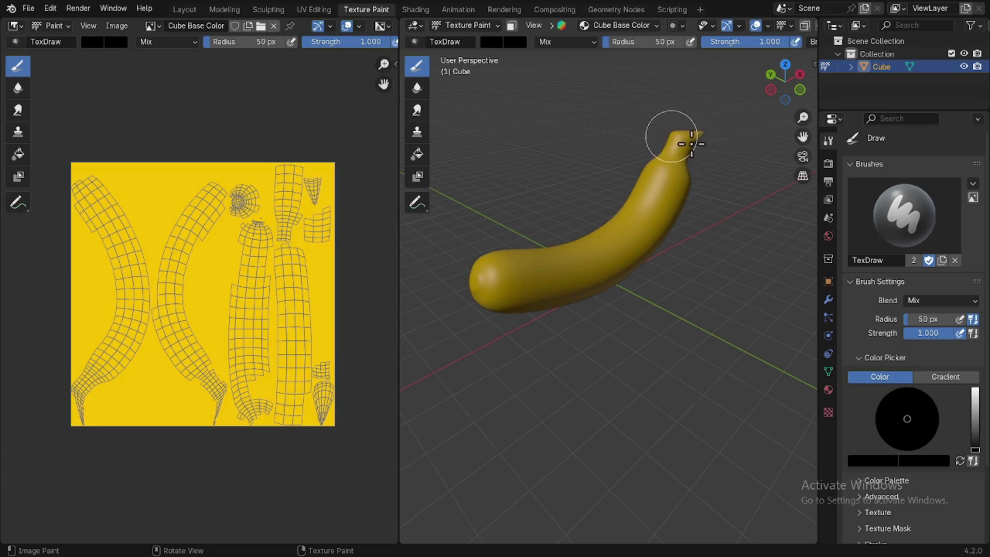
pyautogui.moveTo(671, 138); pyautogui.dragTo(672, 135)
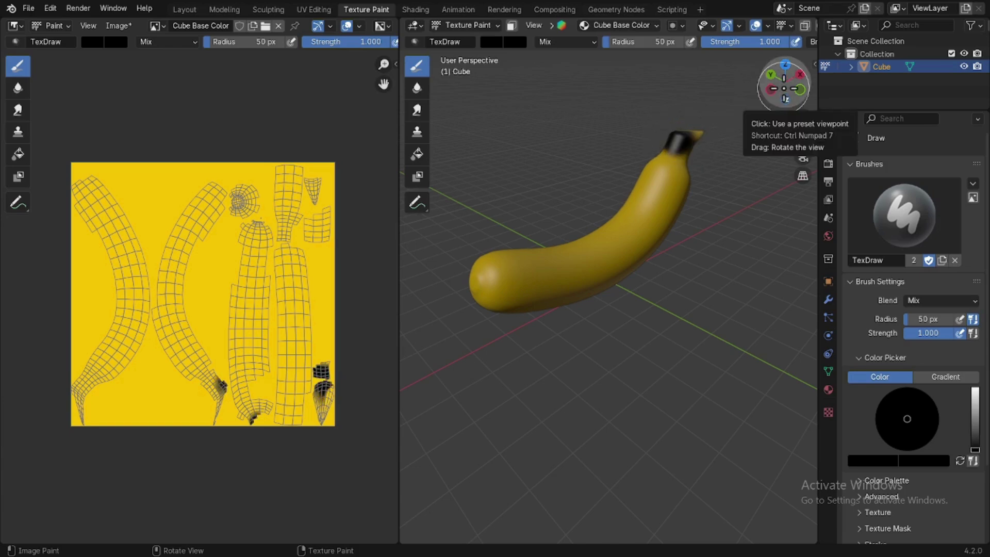
# - Undo the solid black paint on the banana's stem
pyautogui.click(785, 98)
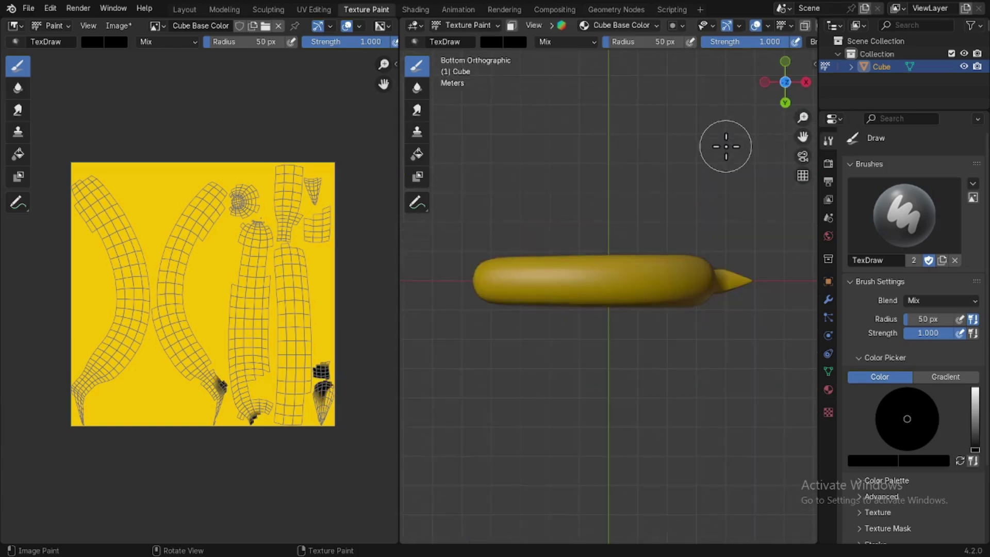
pyautogui.hotkey('ctrl', 'z')
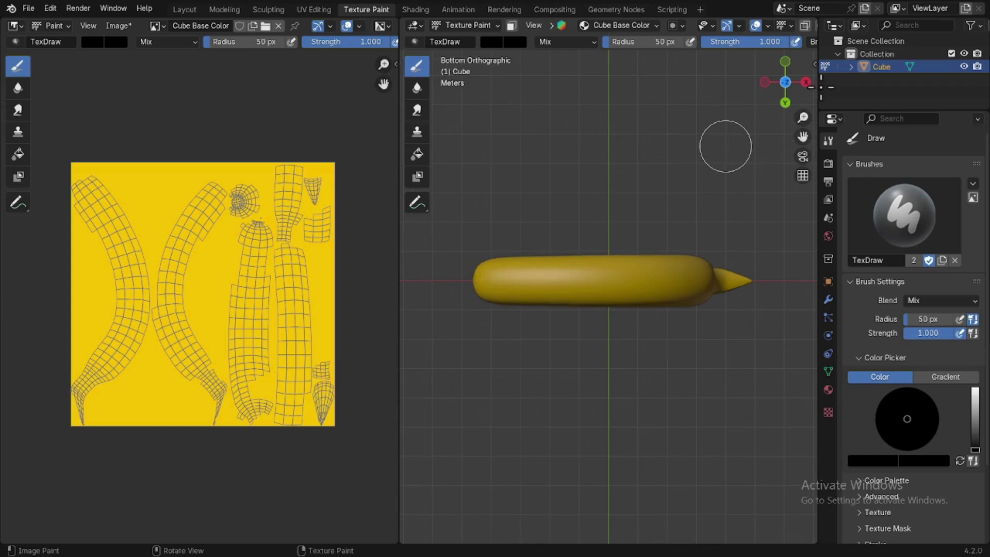
pyautogui.moveTo(784, 82); pyautogui.dragTo(833, 157)
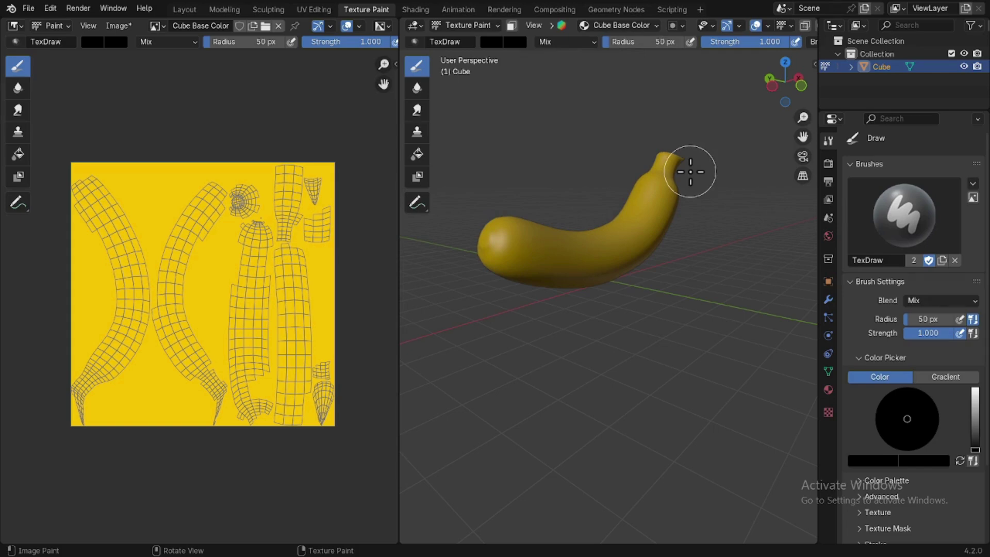
# - Set the brush radius to 82 px and strength to 0.093, and paint a faint black stroke over the stem
pyautogui.press('f')
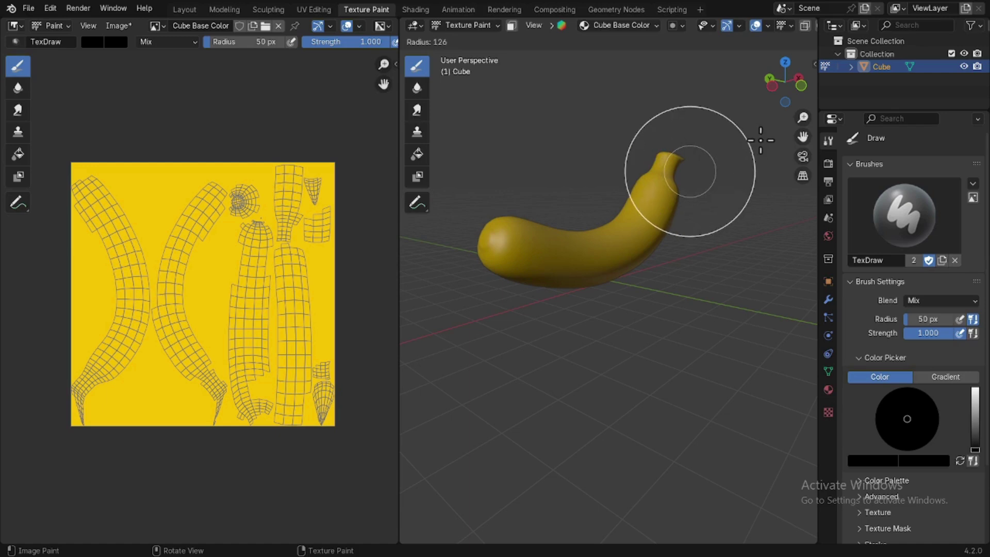
pyautogui.click(662, 187)
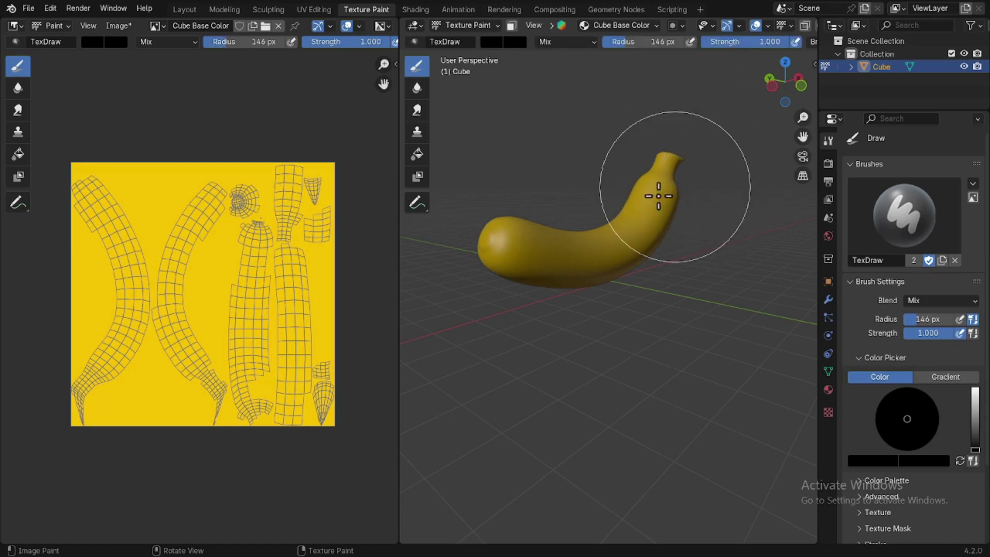
pyautogui.press('f')
pyautogui.click(646, 196)
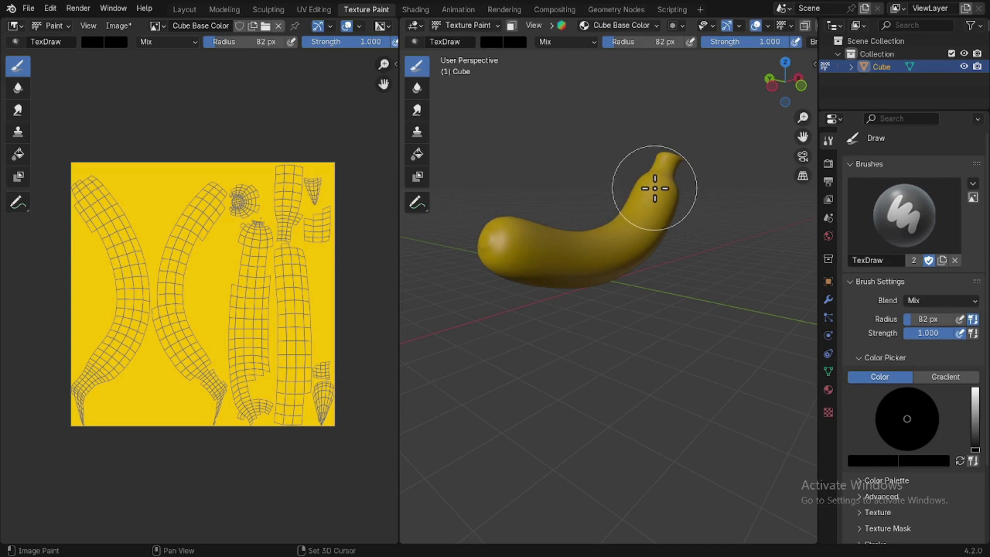
pyautogui.hotkey('shift', 'f')
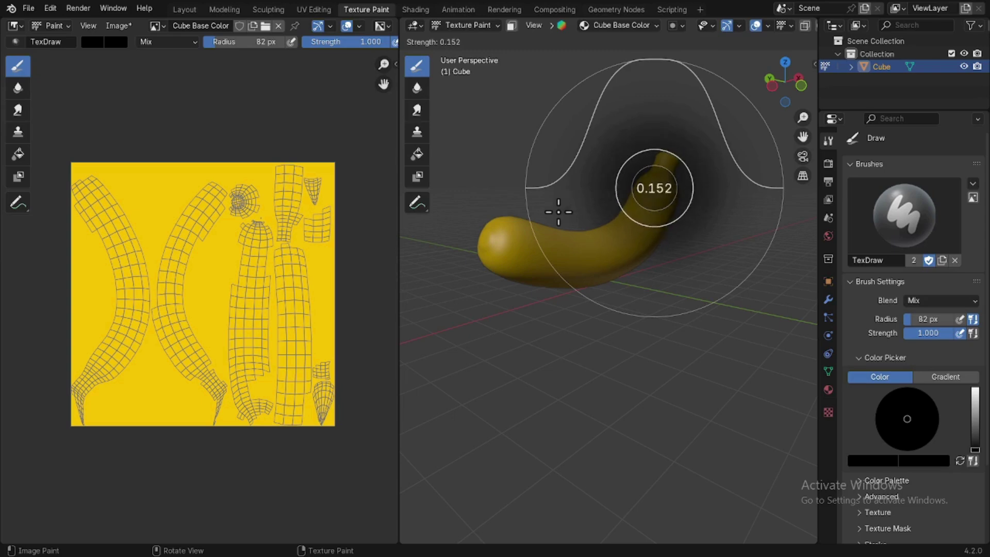
pyautogui.click(579, 190)
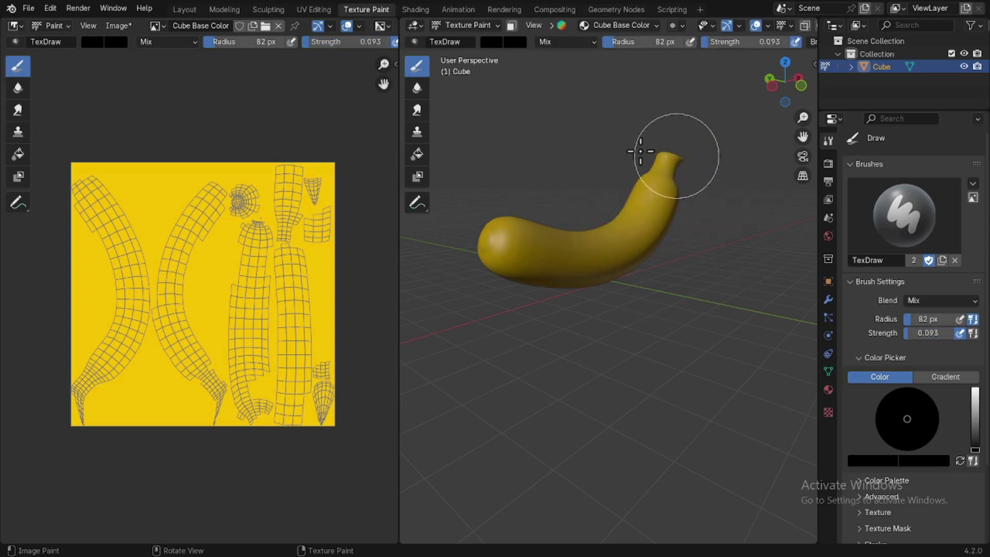
pyautogui.moveTo(640, 151)
pyautogui.mouseDown()
pyautogui.moveTo(674, 155)
pyautogui.moveTo(676, 135)
pyautogui.moveTo(626, 196)
pyautogui.mouseUp()
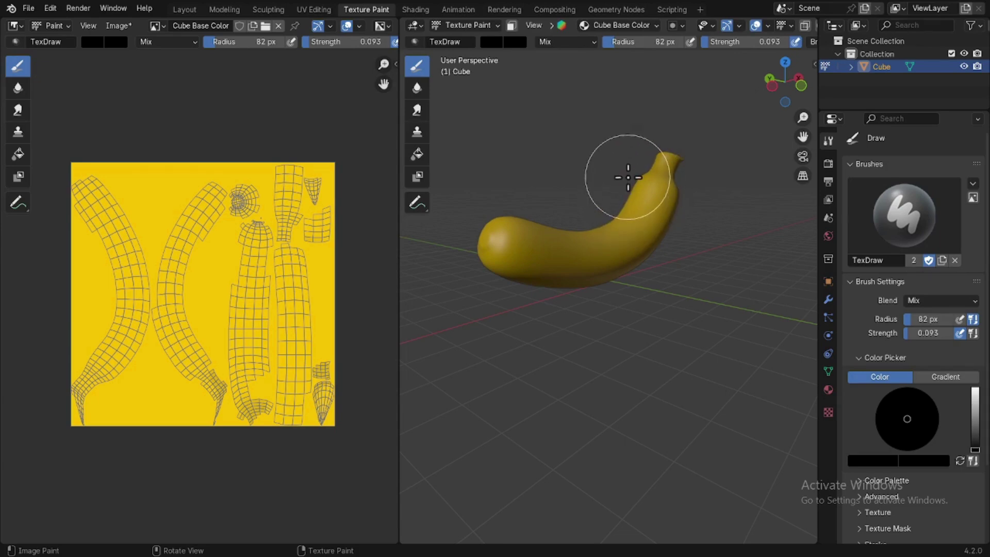
# - Set the brush strength to 0.297 and shade the stem and its pointed tip with black from all sides
pyautogui.hotkey('shift', 'f')
pyautogui.click(650, 177)
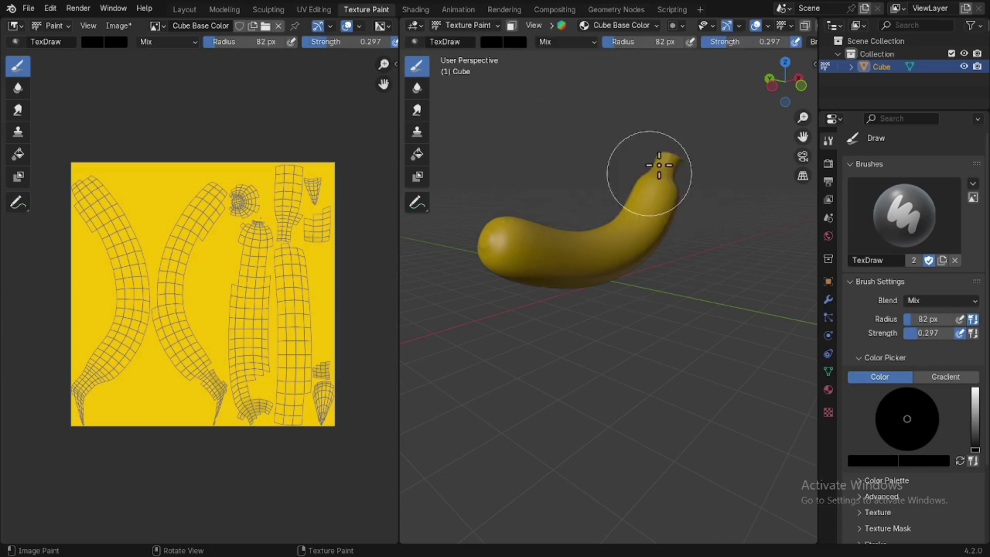
pyautogui.moveTo(673, 163); pyautogui.dragTo(641, 139)
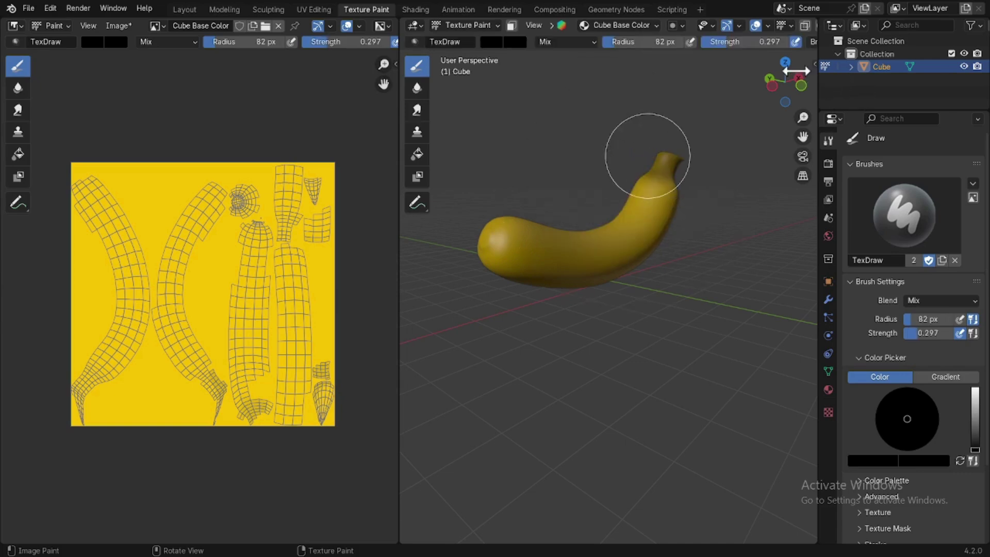
pyautogui.moveTo(768, 96); pyautogui.dragTo(716, 109)
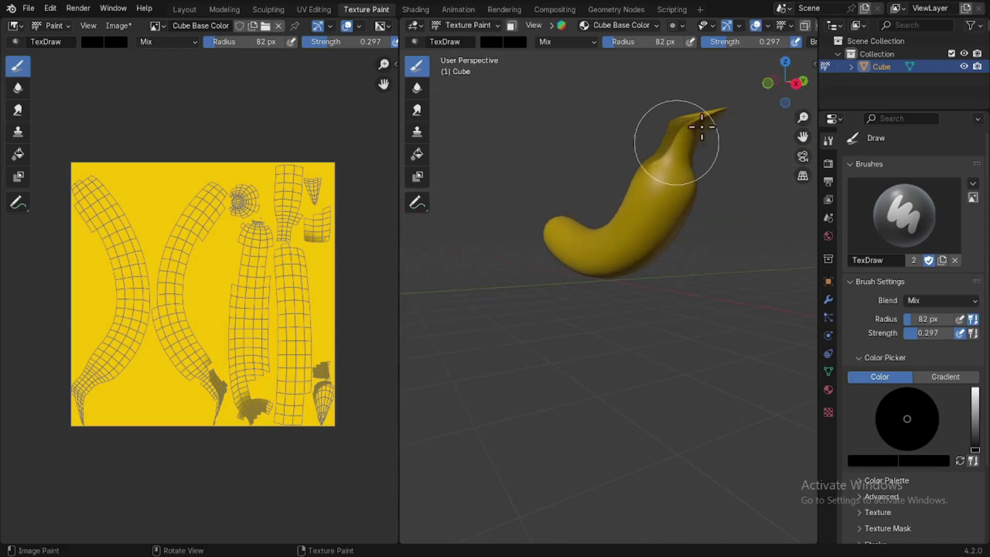
pyautogui.click(675, 107)
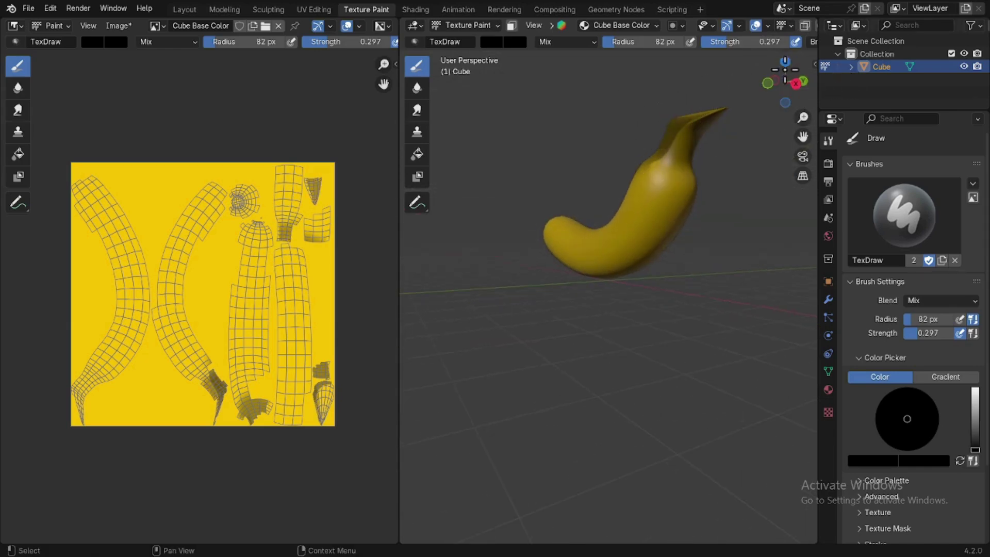
pyautogui.moveTo(781, 87); pyautogui.dragTo(817, 116)
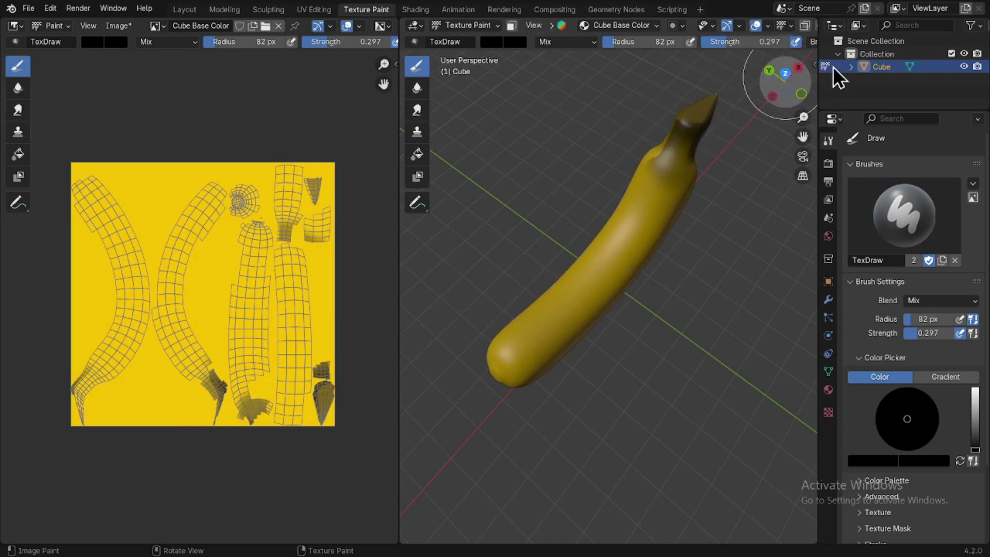
pyautogui.moveTo(784, 82); pyautogui.dragTo(699, 90)
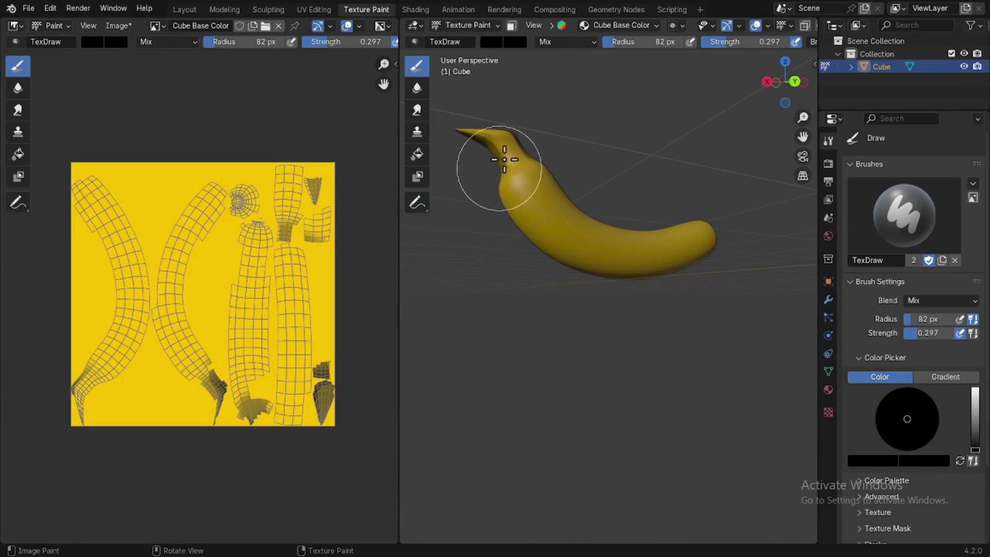
pyautogui.moveTo(461, 123)
pyautogui.mouseDown()
pyautogui.moveTo(471, 137)
pyautogui.moveTo(460, 133)
pyautogui.moveTo(521, 141)
pyautogui.moveTo(485, 146)
pyautogui.moveTo(457, 128)
pyautogui.moveTo(568, 124)
pyautogui.moveTo(453, 143)
pyautogui.mouseUp()
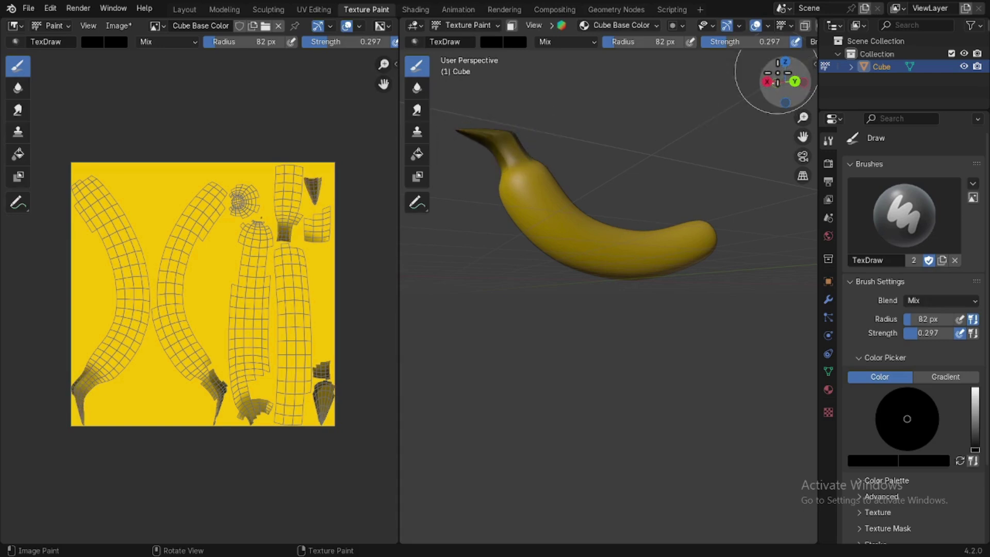
# - Darken the banana's rounded end with a dab of black and add another black stroke to the stem
pyautogui.moveTo(777, 82)
pyautogui.mouseDown()
pyautogui.moveTo(742, 108)
pyautogui.moveTo(623, 402)
pyautogui.mouseUp()
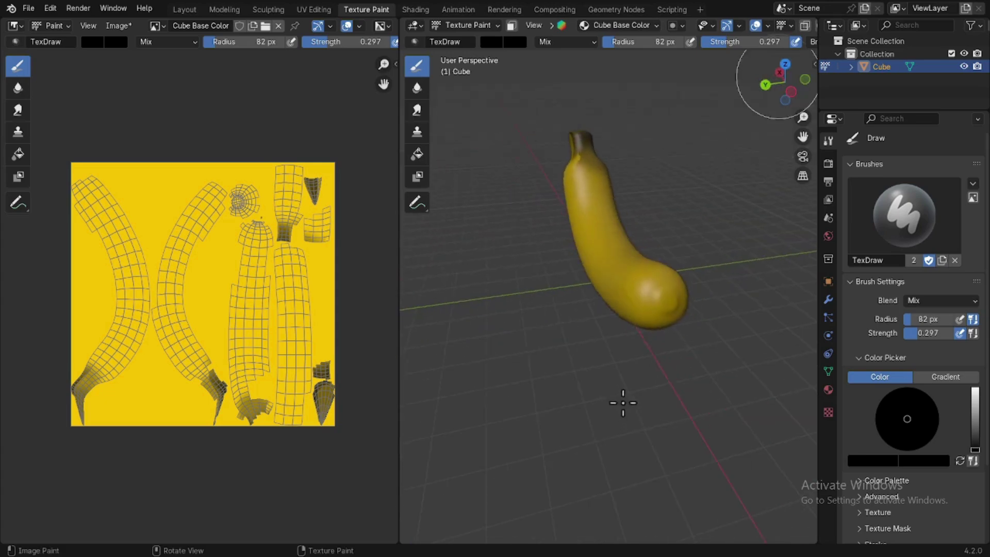
pyautogui.click(669, 301)
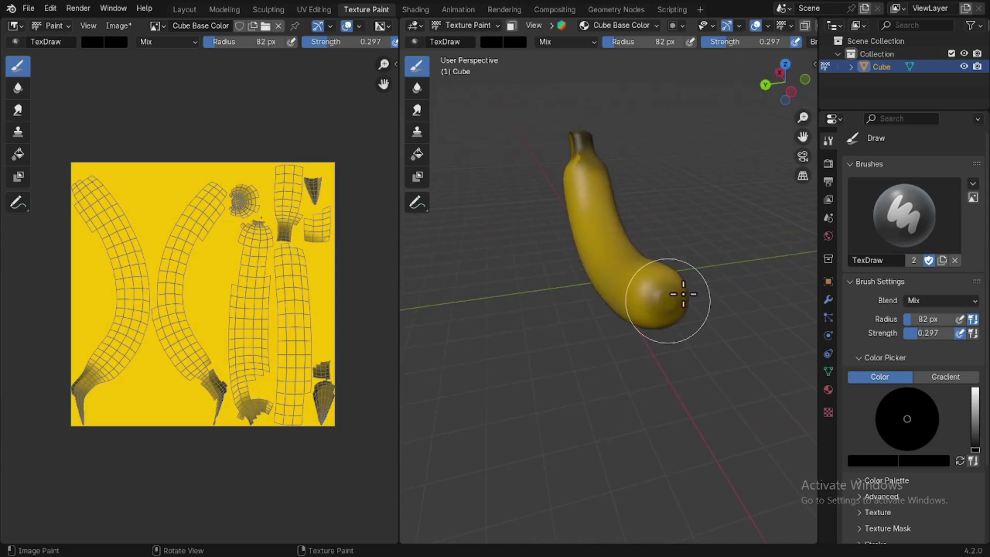
pyautogui.moveTo(785, 83); pyautogui.dragTo(732, 86)
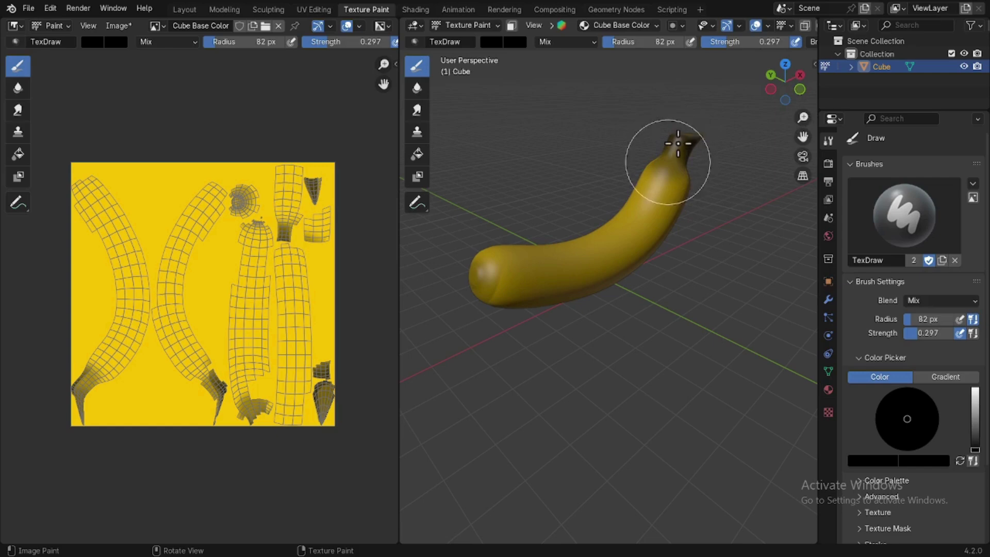
pyautogui.moveTo(678, 143)
pyautogui.mouseDown()
pyautogui.moveTo(692, 126)
pyautogui.moveTo(658, 159)
pyautogui.mouseUp()
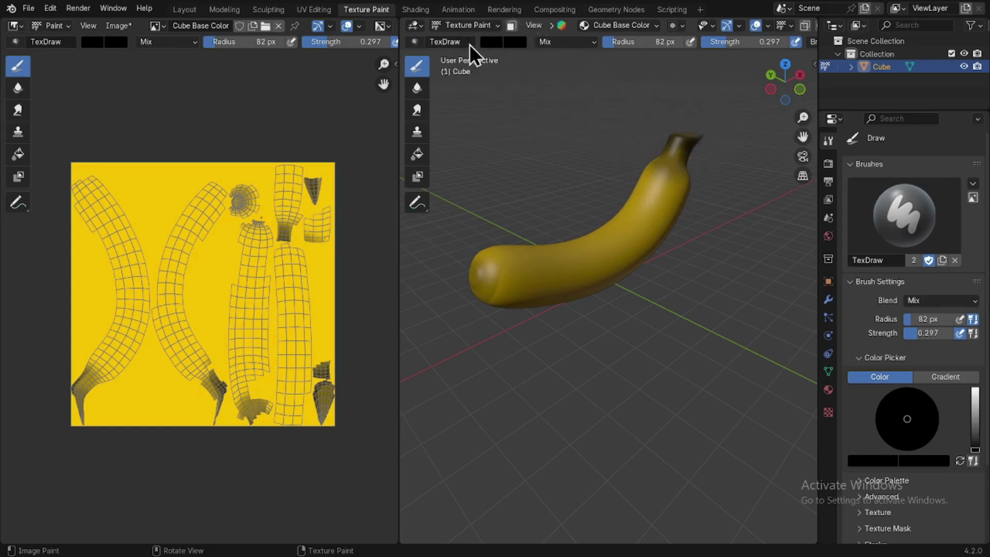
# - Sample the yellow of the texture image as the brush colour and blend it over the stem's base and tip
pyautogui.click(499, 42)
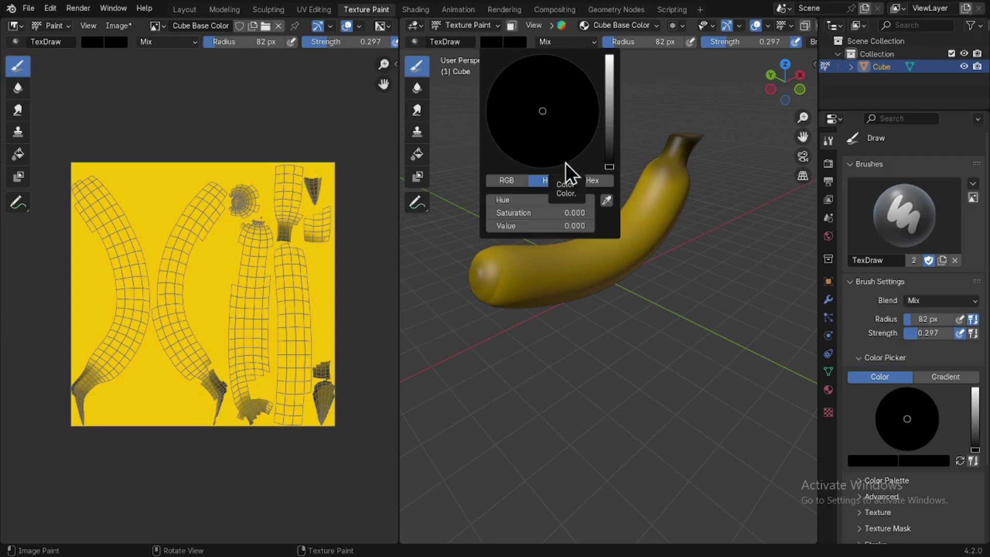
pyautogui.click(607, 200)
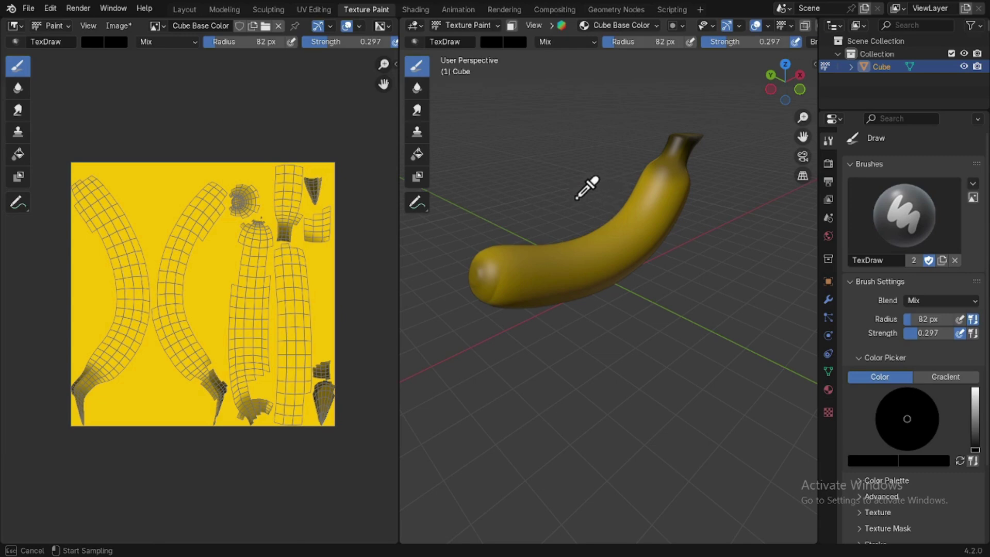
pyautogui.click(175, 183)
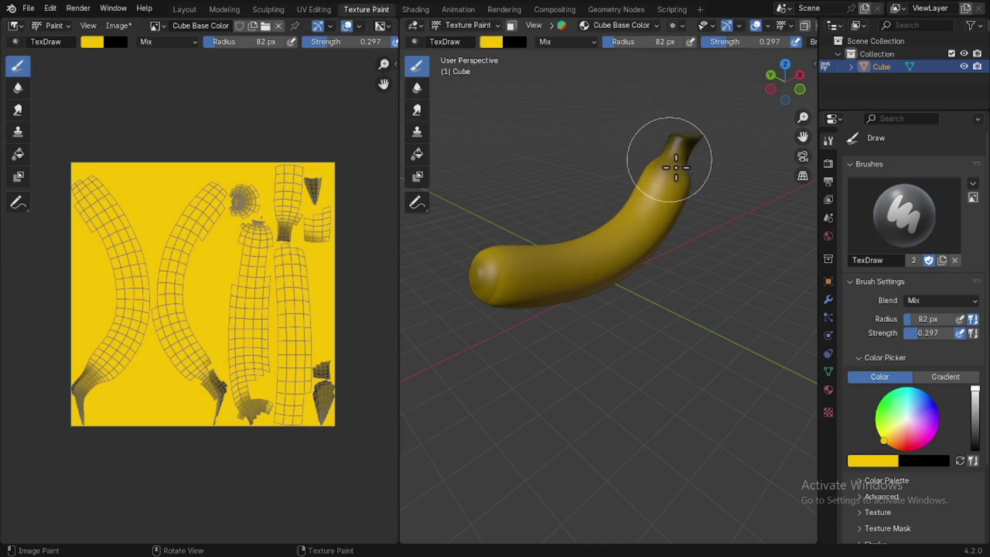
pyautogui.moveTo(665, 155); pyautogui.dragTo(679, 153)
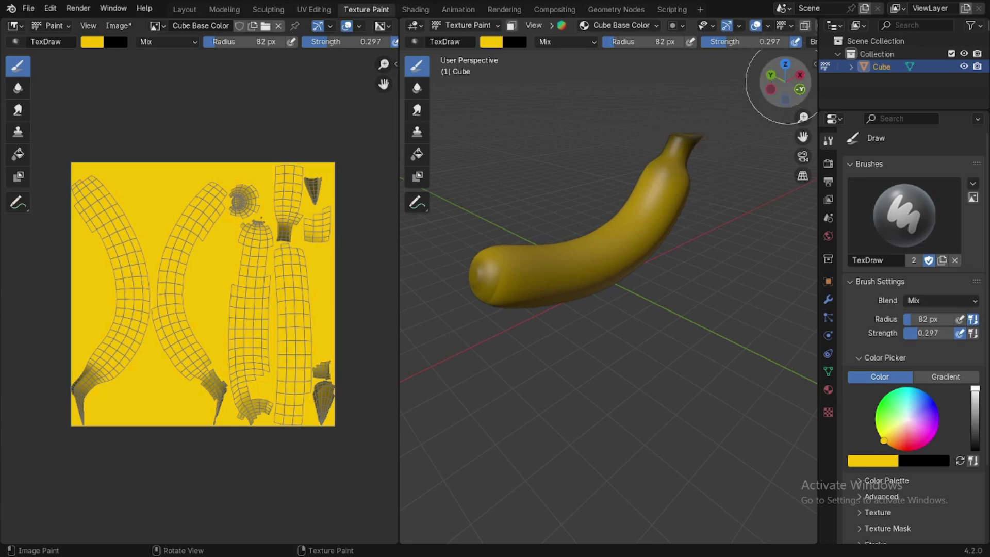
pyautogui.moveTo(784, 81); pyautogui.dragTo(702, 139)
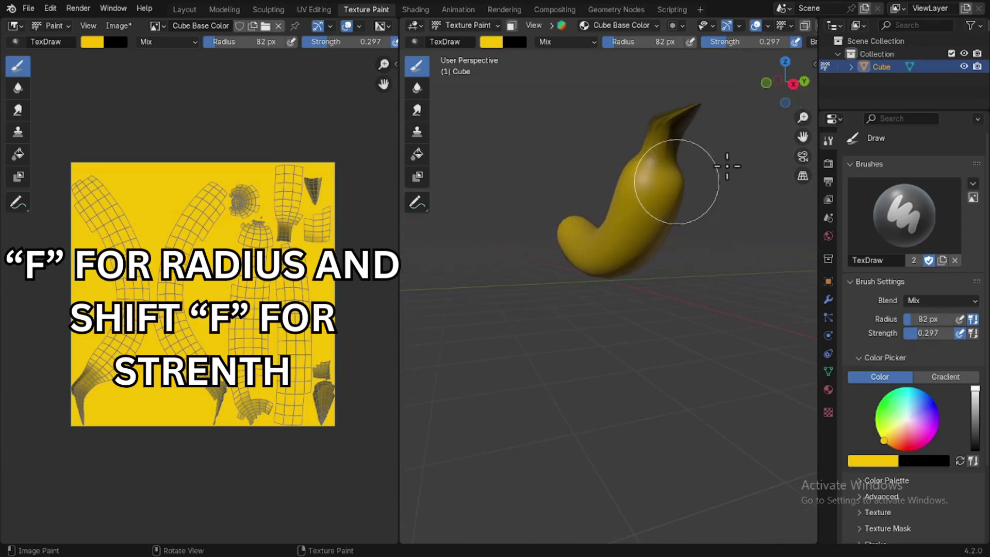
pyautogui.moveTo(794, 84); pyautogui.dragTo(654, 119)
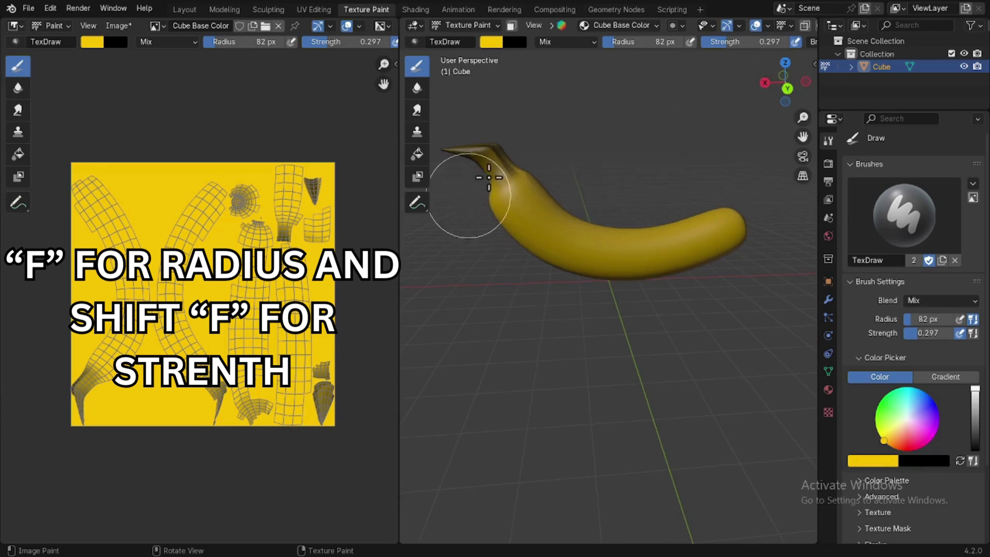
pyautogui.moveTo(785, 83)
pyautogui.mouseDown()
pyautogui.moveTo(722, 87)
pyautogui.moveTo(766, 89)
pyautogui.mouseUp()
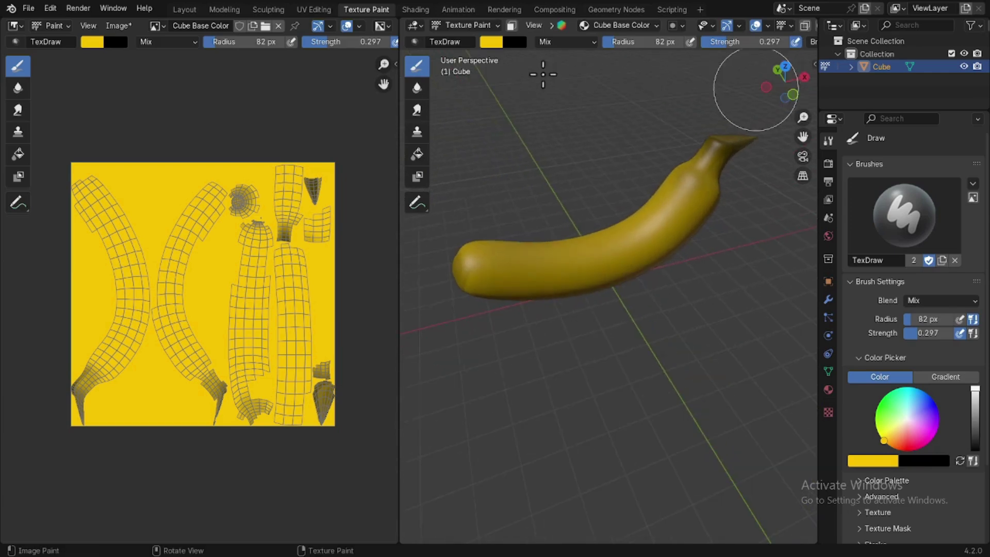
pyautogui.click(490, 42)
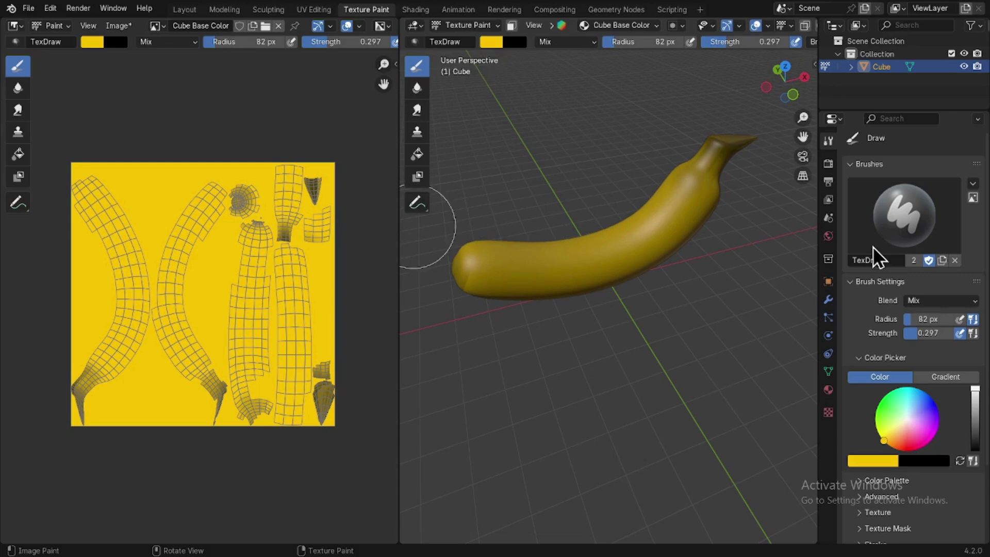
pyautogui.moveTo(721, 139)
pyautogui.mouseDown()
pyautogui.moveTo(738, 137)
pyautogui.moveTo(734, 128)
pyautogui.moveTo(736, 137)
pyautogui.moveTo(758, 129)
pyautogui.moveTo(755, 139)
pyautogui.mouseUp()
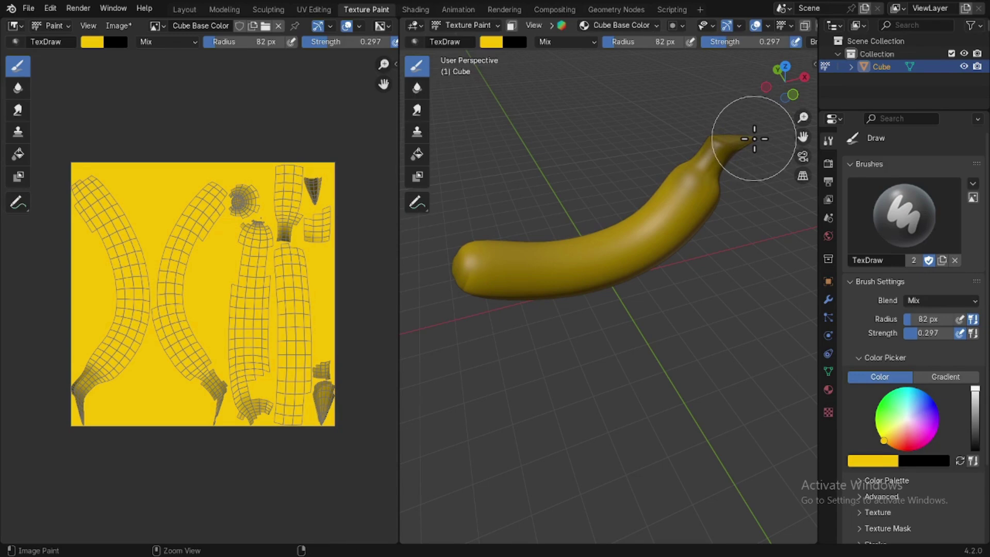
# - Set the brush strength to 0.137 and the radius to 37 px
pyautogui.hotkey('shift', 'f')
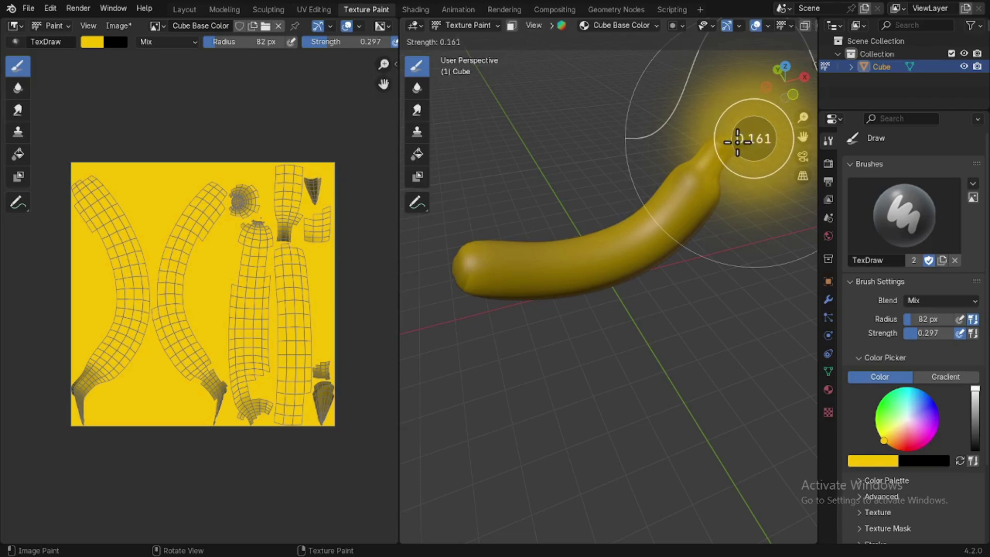
pyautogui.click(736, 139)
pyautogui.press('f')
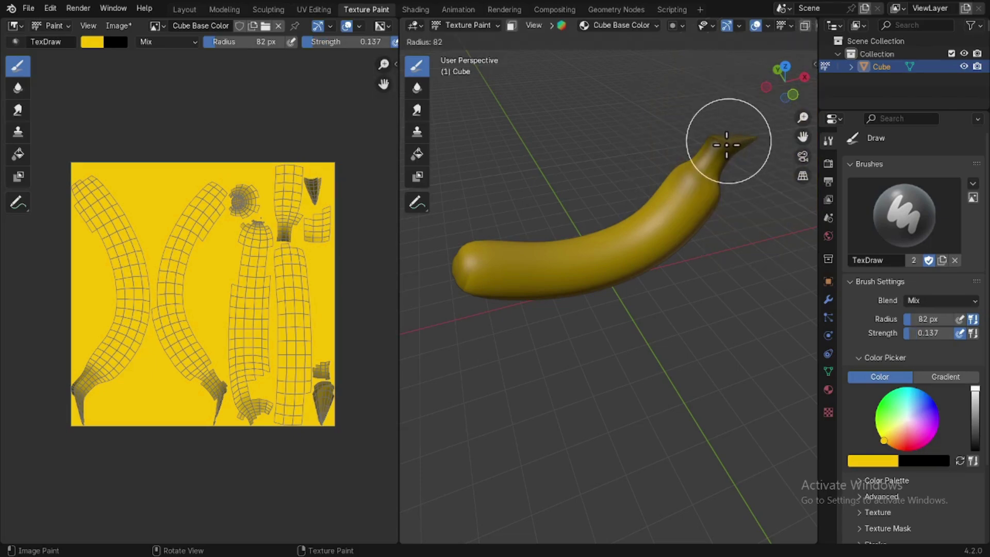
pyautogui.click(710, 148)
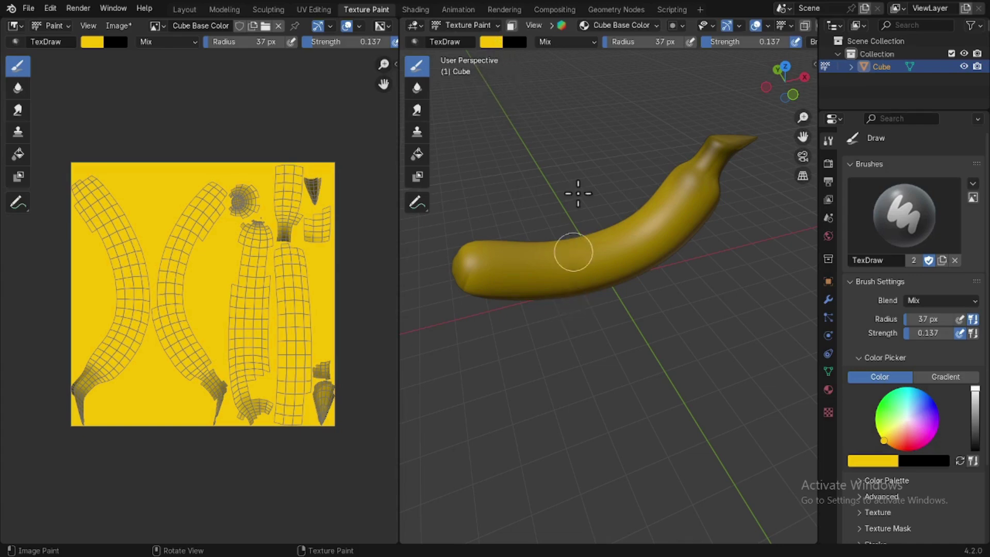
# - Darken the brush colour to a dark yellow and paint a subtle streak along the banana's body
pyautogui.click(493, 41)
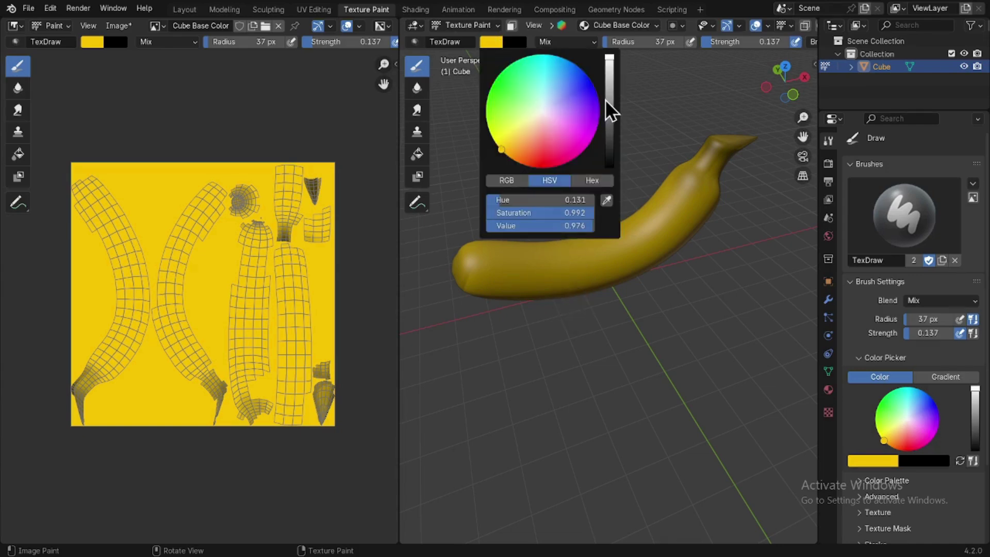
pyautogui.moveTo(608, 91)
pyautogui.mouseDown()
pyautogui.moveTo(608, 101)
pyautogui.moveTo(620, 98)
pyautogui.mouseUp()
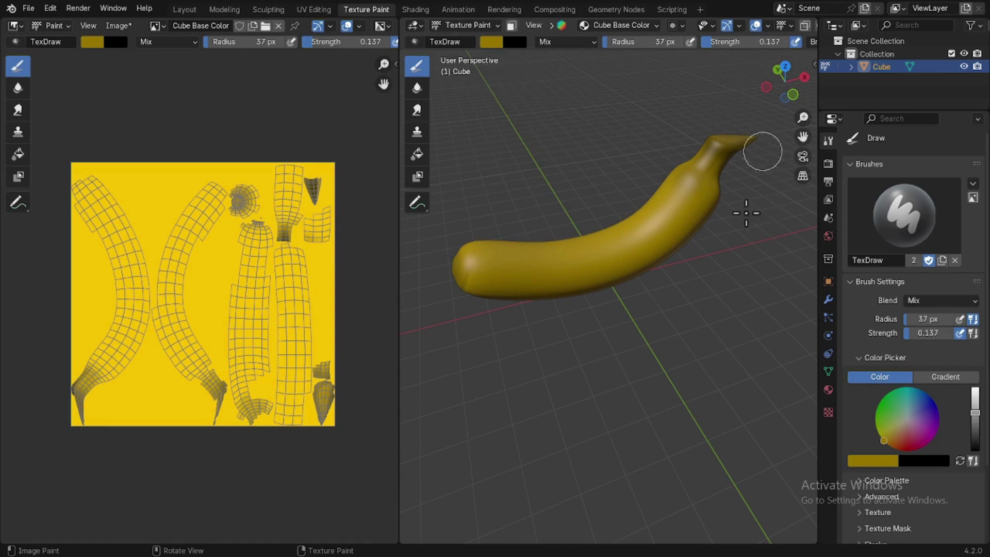
pyautogui.moveTo(700, 183)
pyautogui.mouseDown()
pyautogui.moveTo(596, 261)
pyautogui.moveTo(513, 260)
pyautogui.moveTo(468, 238)
pyautogui.moveTo(557, 281)
pyautogui.mouseUp()
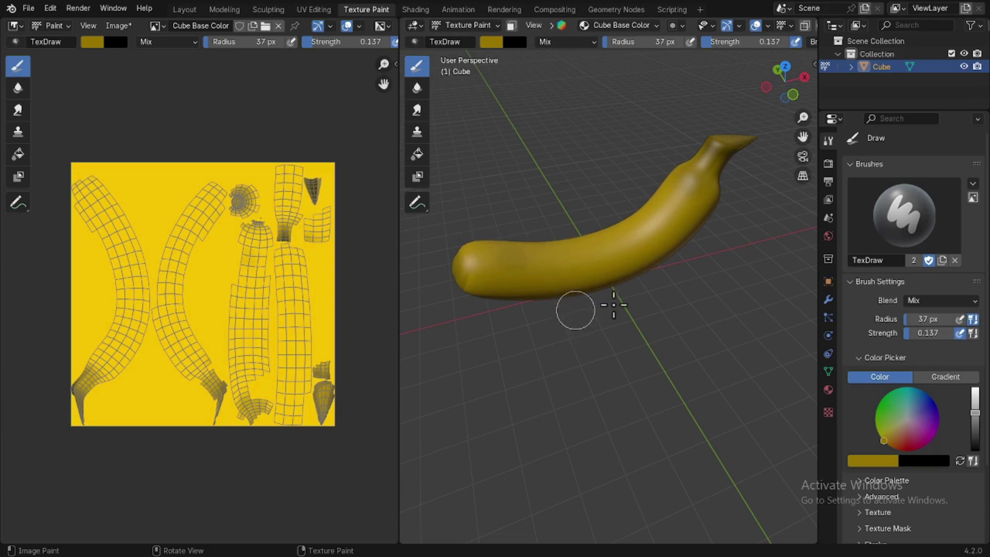
# - Set the brush radius to 151 px and try a broad dark yellow stroke along the banana's body at strength 0.433
pyautogui.press('f')
pyautogui.click(645, 310)
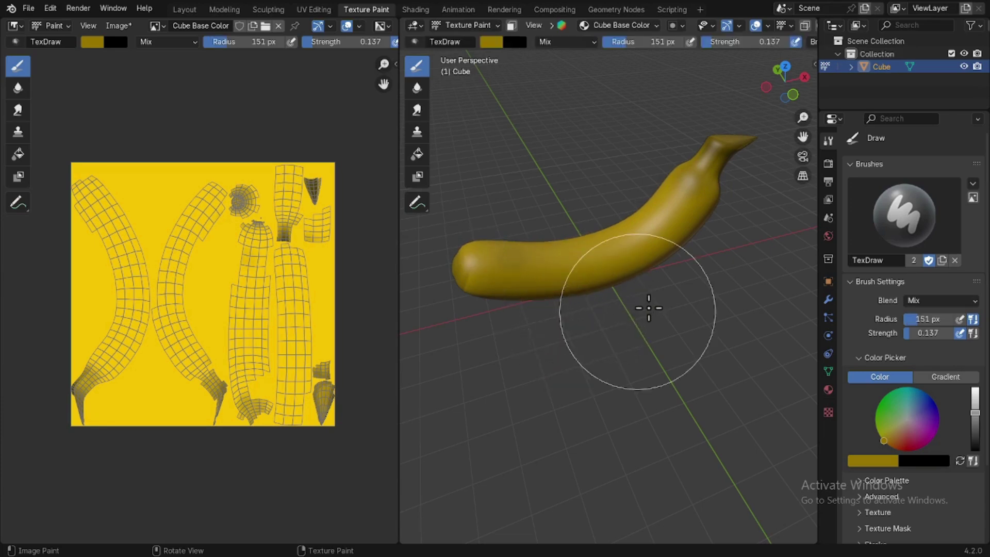
pyautogui.hotkey('shift', 'f')
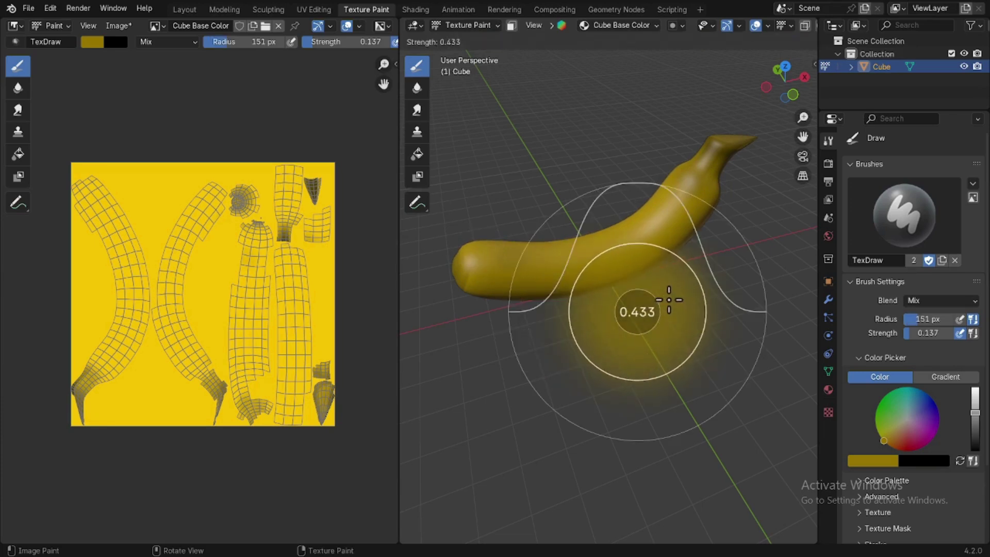
pyautogui.click(664, 294)
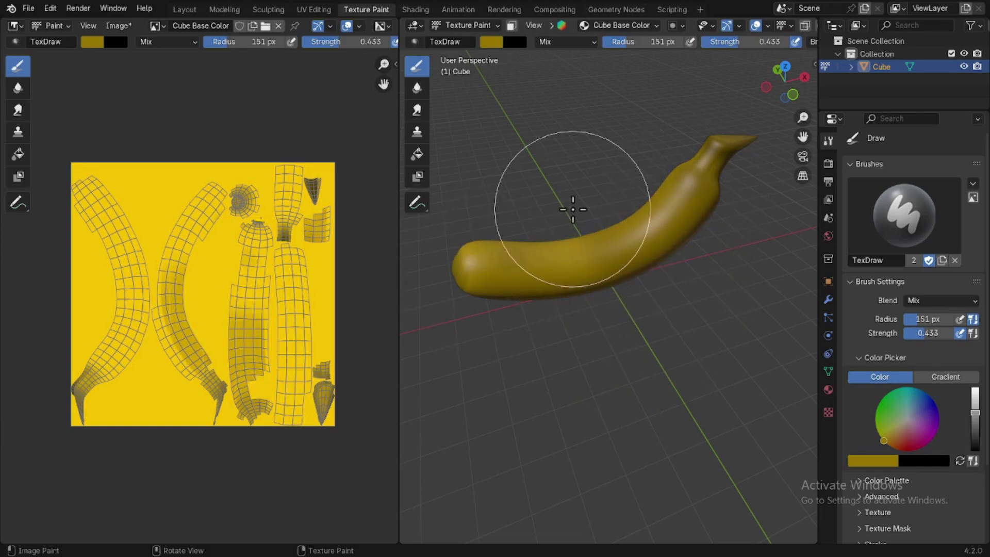
# - Set the brush strength to 0.268 and brush soft dark yellow over all sides of the banana's body
pyautogui.hotkey('shift', 'f')
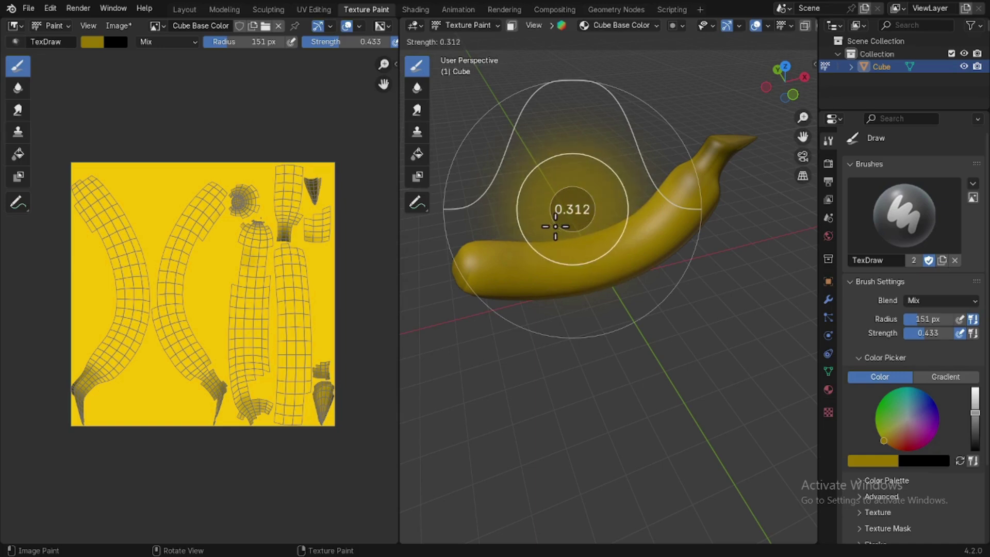
pyautogui.click(557, 223)
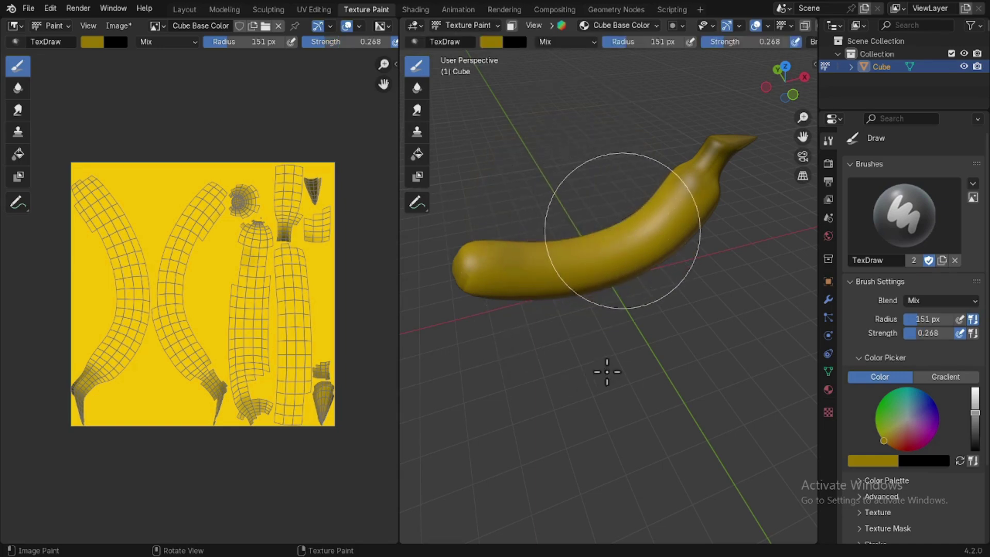
pyautogui.moveTo(582, 227); pyautogui.dragTo(495, 347)
pyautogui.moveTo(784, 84)
pyautogui.mouseDown()
pyautogui.moveTo(692, 196)
pyautogui.moveTo(695, 248)
pyautogui.mouseUp()
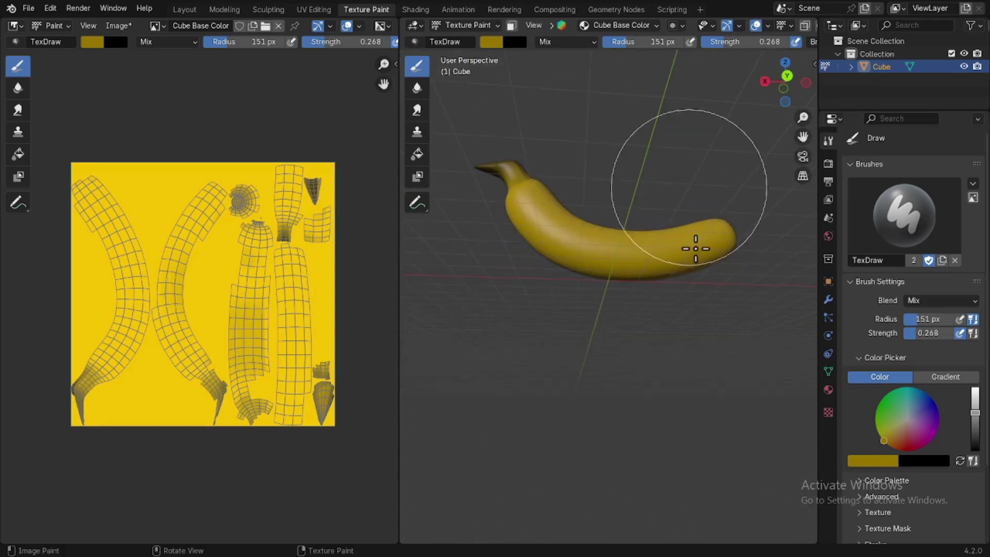
pyautogui.moveTo(530, 199); pyautogui.dragTo(524, 196)
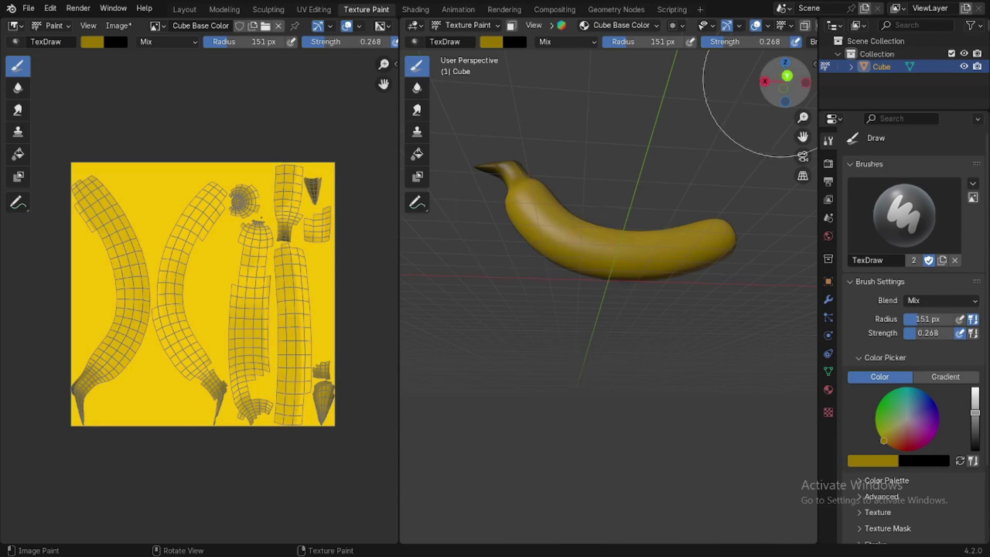
pyautogui.moveTo(784, 80)
pyautogui.mouseDown()
pyautogui.moveTo(768, 111)
pyautogui.moveTo(670, 155)
pyautogui.moveTo(470, 219)
pyautogui.mouseUp()
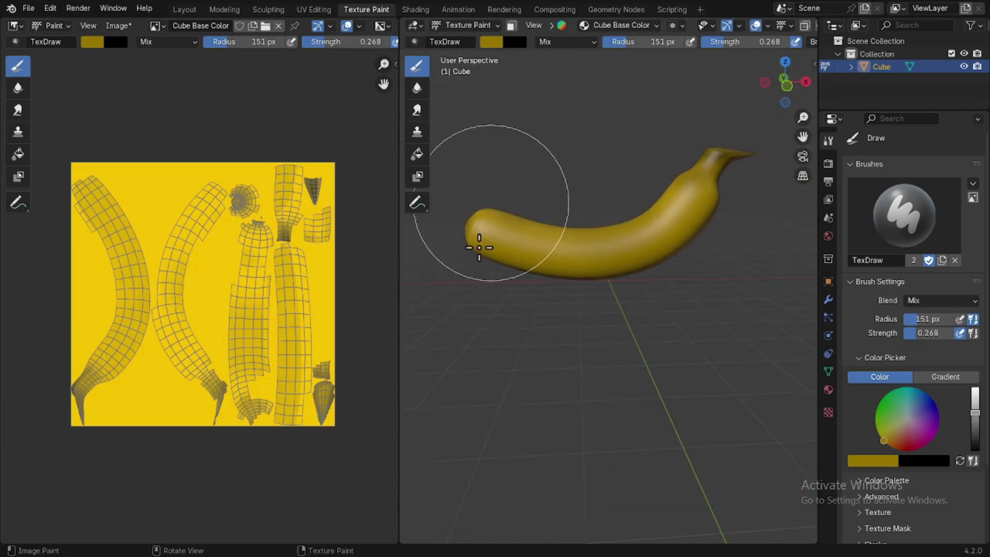
pyautogui.click(479, 248)
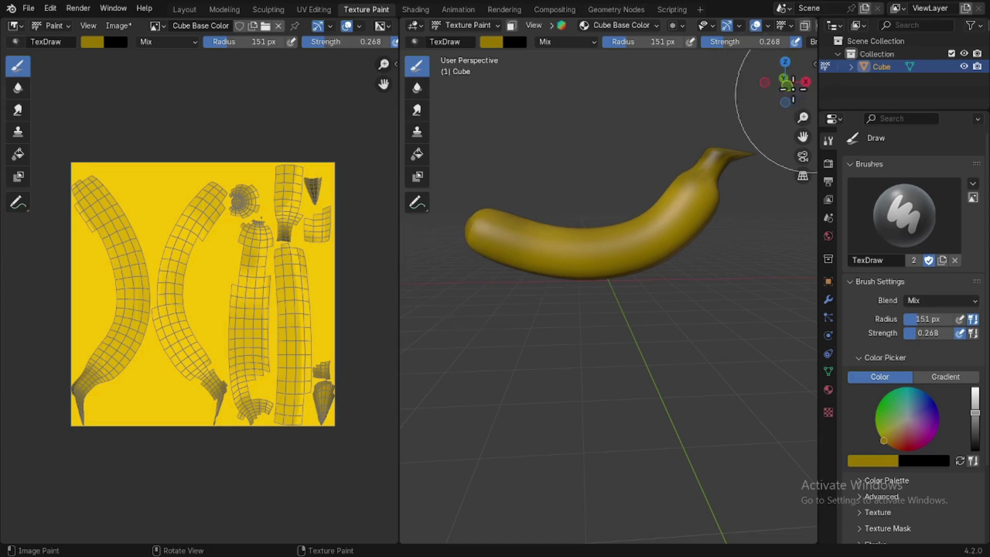
pyautogui.moveTo(781, 84)
pyautogui.mouseDown()
pyautogui.moveTo(757, 93)
pyautogui.moveTo(798, 93)
pyautogui.mouseUp()
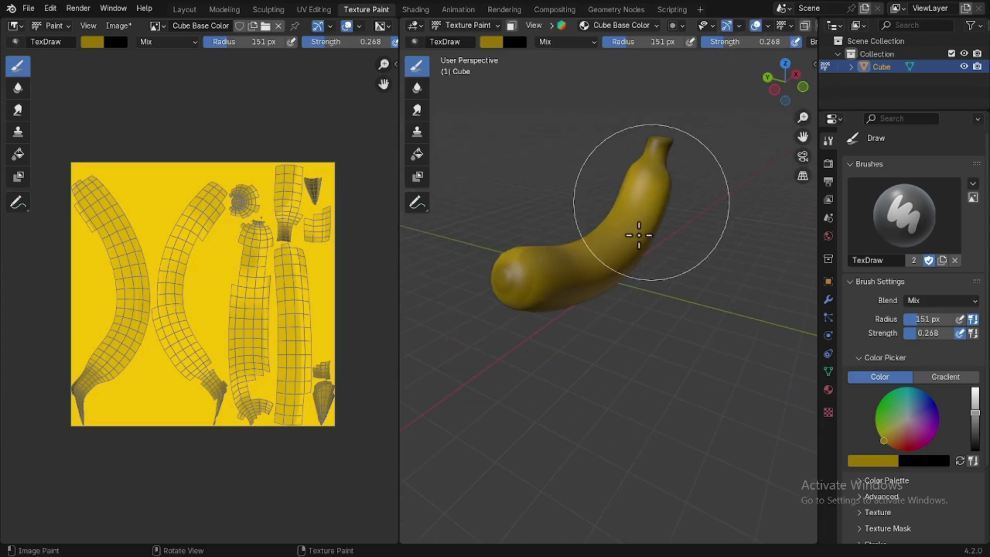
# - Darken the brush colour to a brownish yellow and set the radius to 61 px and the strength to 0.088
pyautogui.click(490, 42)
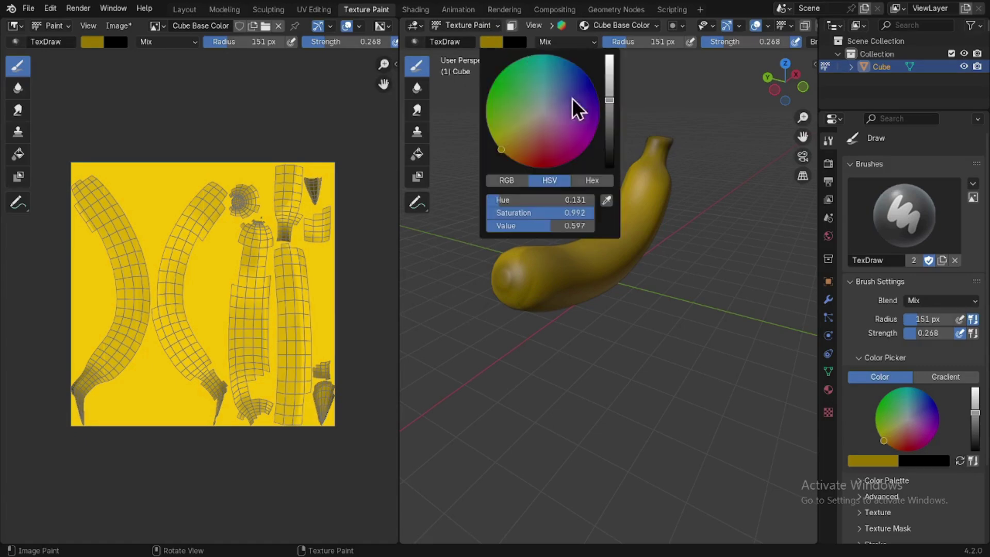
pyautogui.click(614, 132)
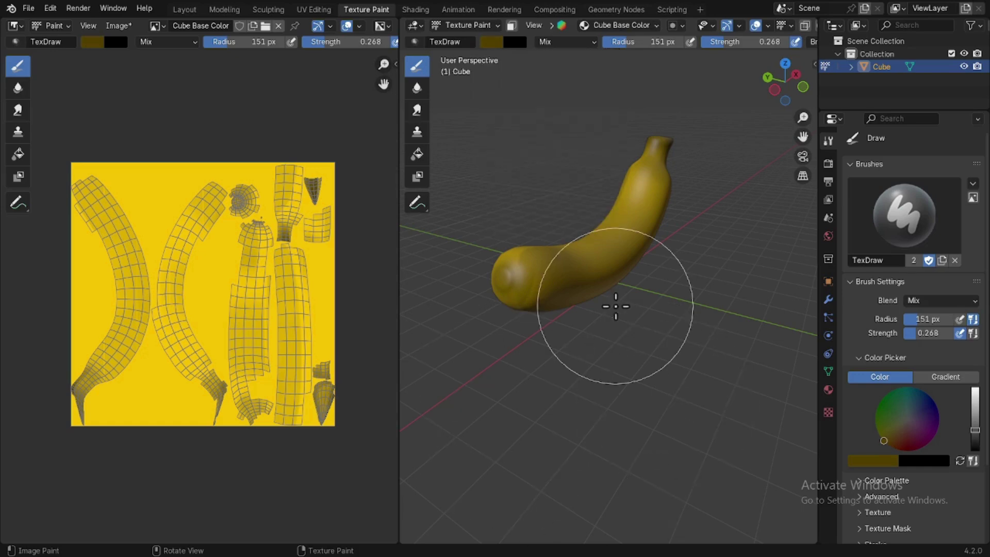
pyautogui.press('f')
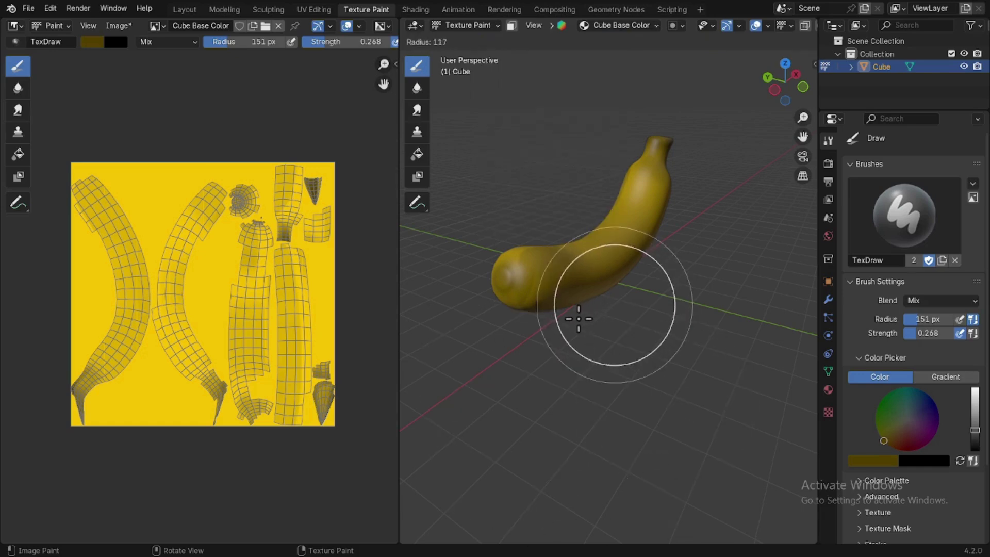
pyautogui.click(568, 327)
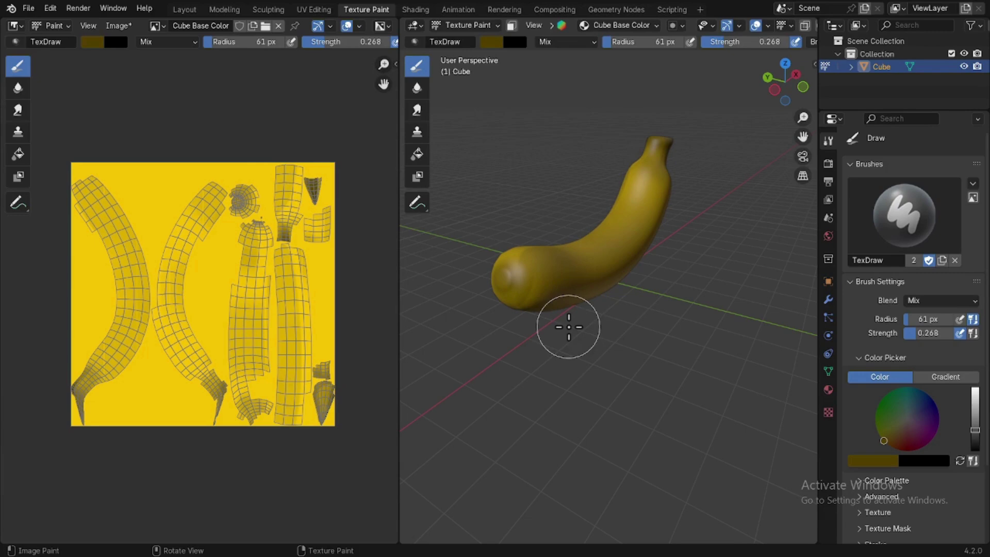
pyautogui.hotkey('shift', 'f')
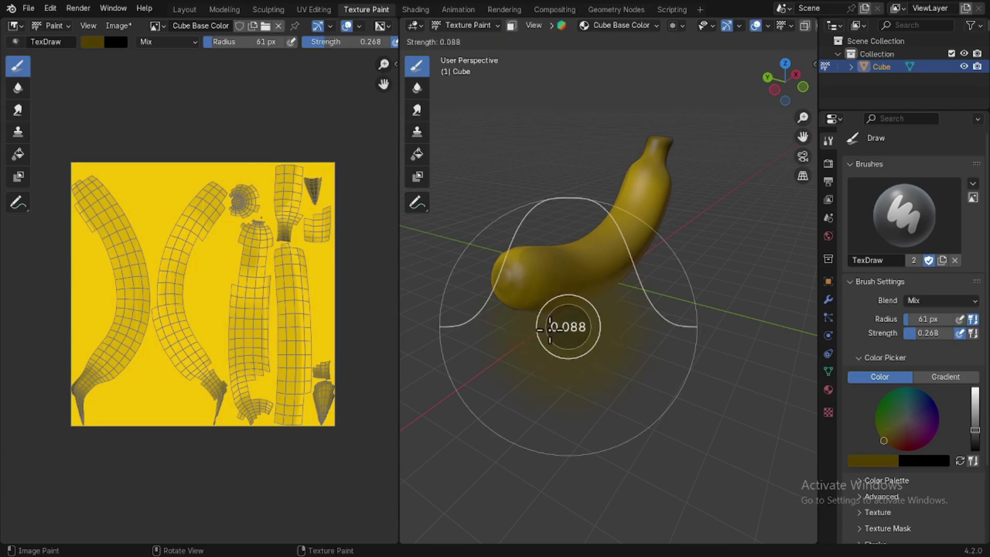
pyautogui.click(550, 327)
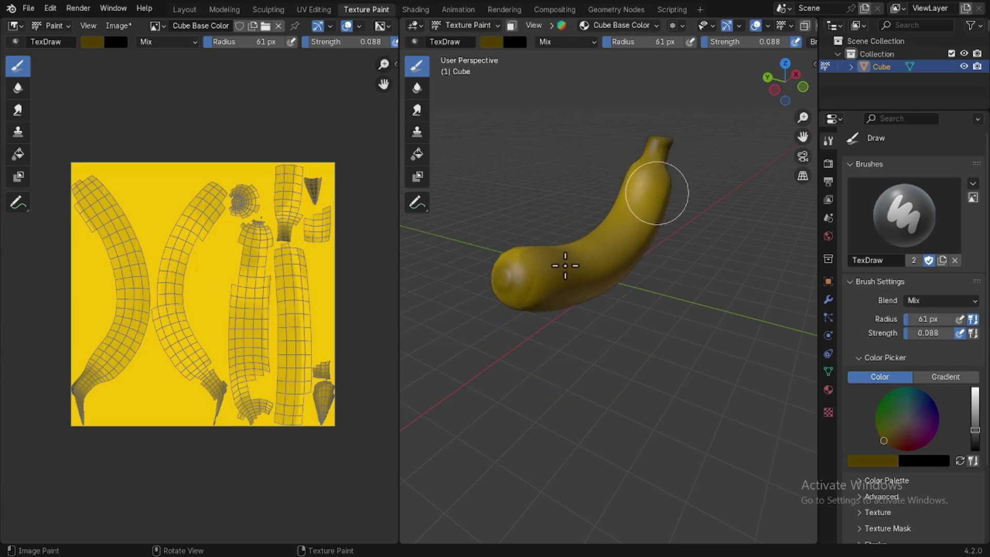
# - Paint dark shading along the banana's inner curve, raising the brush strength to 0.215
pyautogui.click(560, 266)
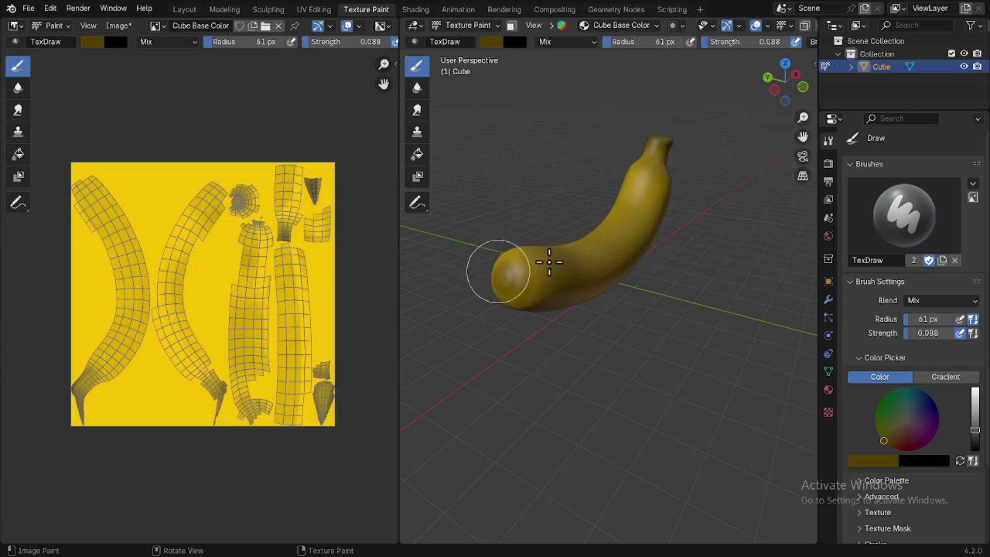
pyautogui.hotkey('shift', 'f')
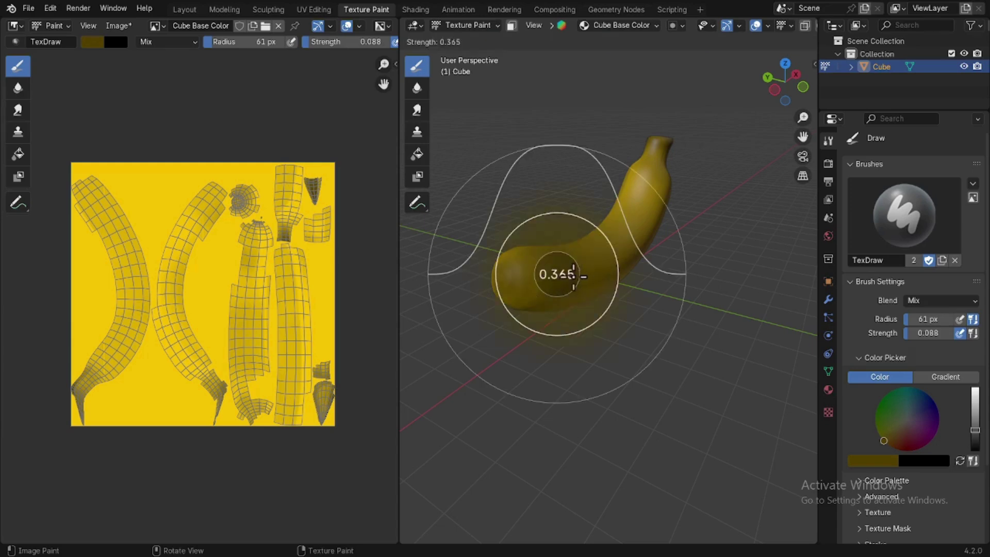
pyautogui.click(624, 251)
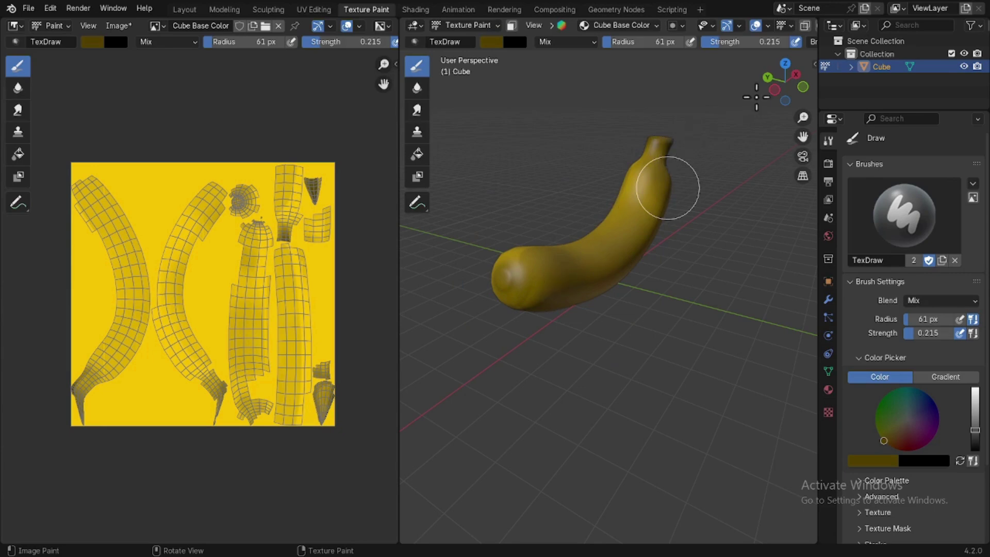
# - Set the brush strength to 0.122 and the radius to 16 px for finer strokes on the banana's other side
pyautogui.moveTo(784, 89); pyautogui.dragTo(745, 91)
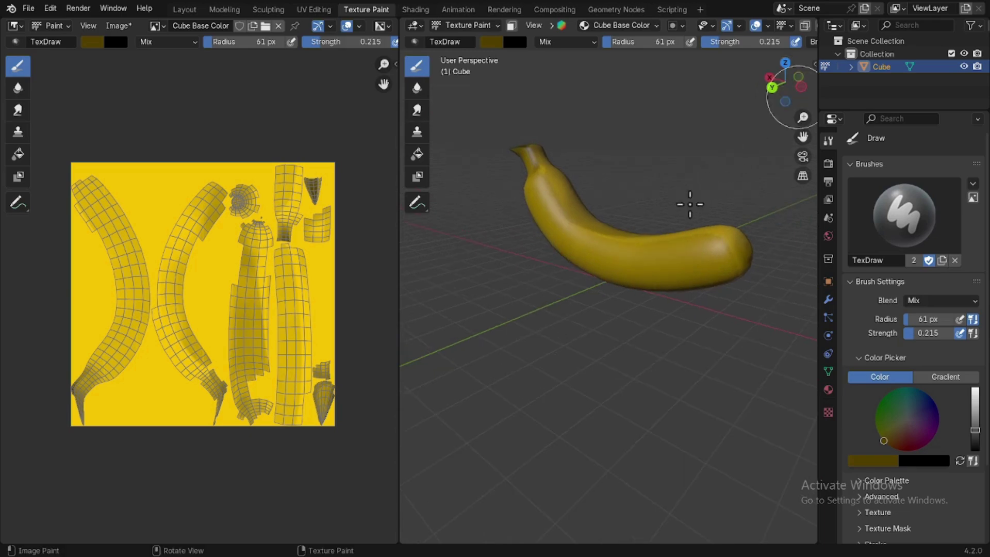
pyautogui.hotkey('shift', 'f')
pyautogui.click(660, 228)
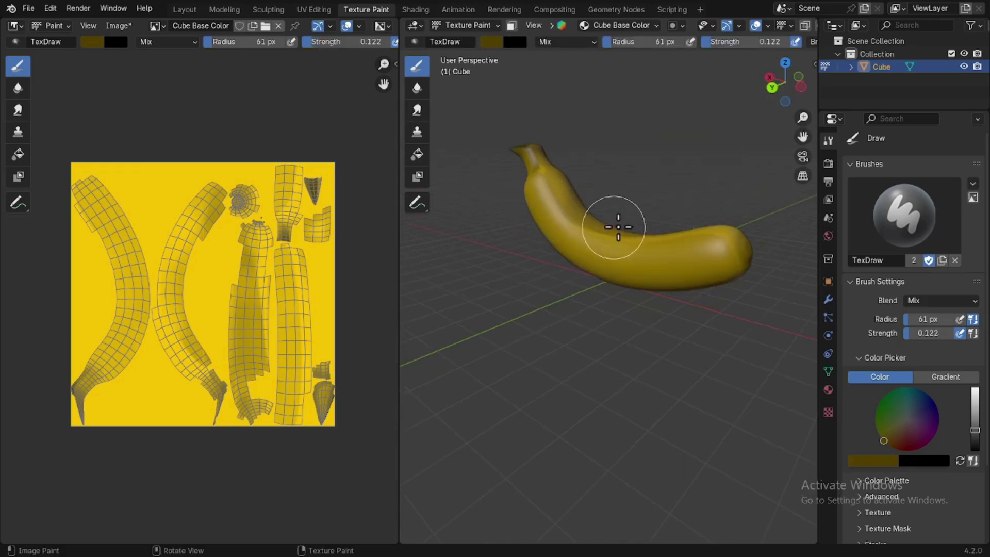
pyautogui.press('f')
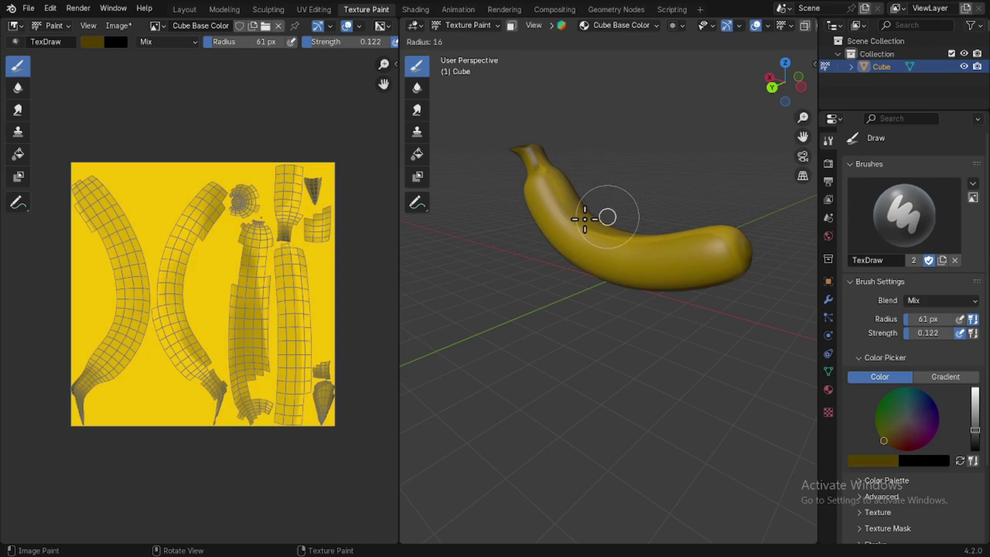
pyautogui.click(585, 218)
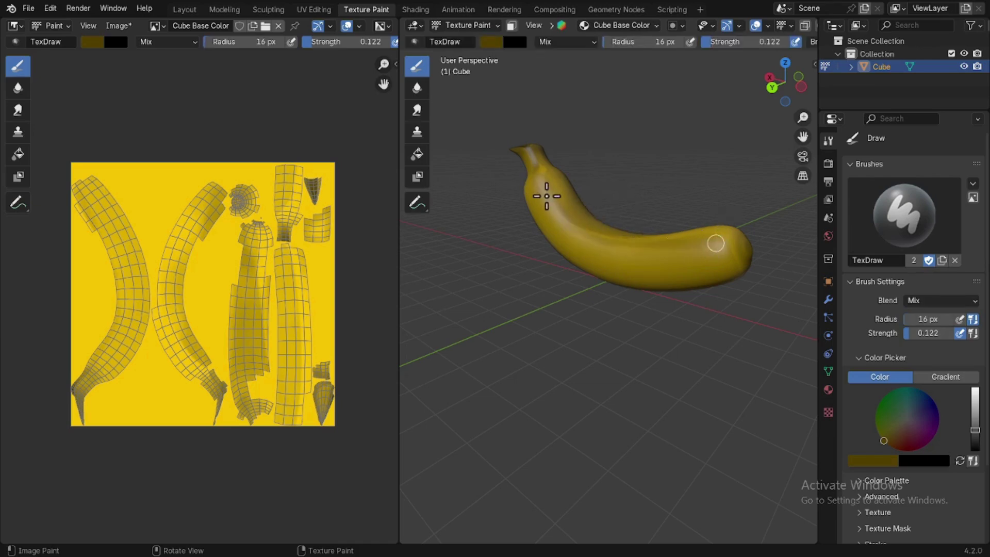
# - Brighten the brush colour to a value of 0.729 and set the radius to 58 px and the strength to 0.496
pyautogui.moveTo(785, 80)
pyautogui.mouseDown()
pyautogui.moveTo(830, 93)
pyautogui.moveTo(794, 83)
pyautogui.mouseUp()
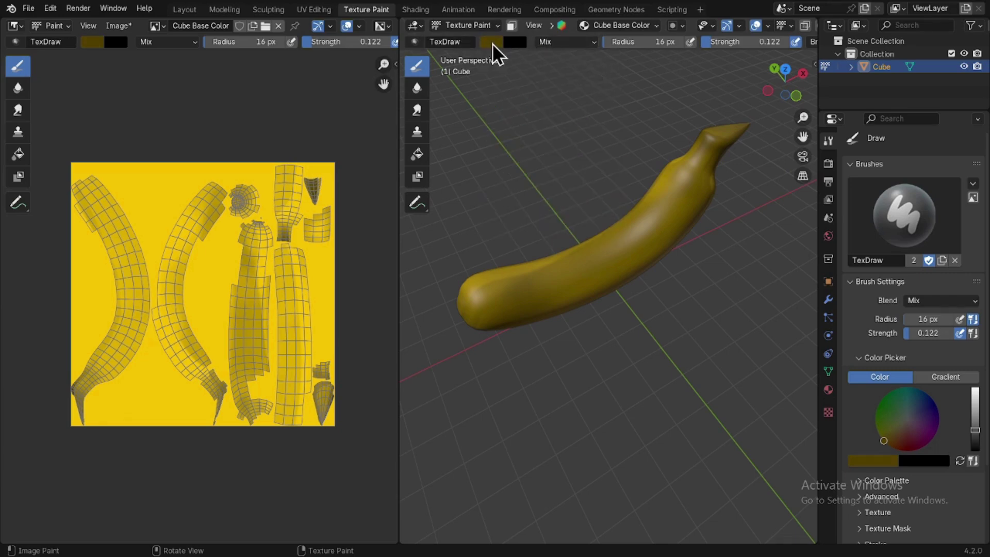
pyautogui.click(491, 42)
pyautogui.click(612, 81)
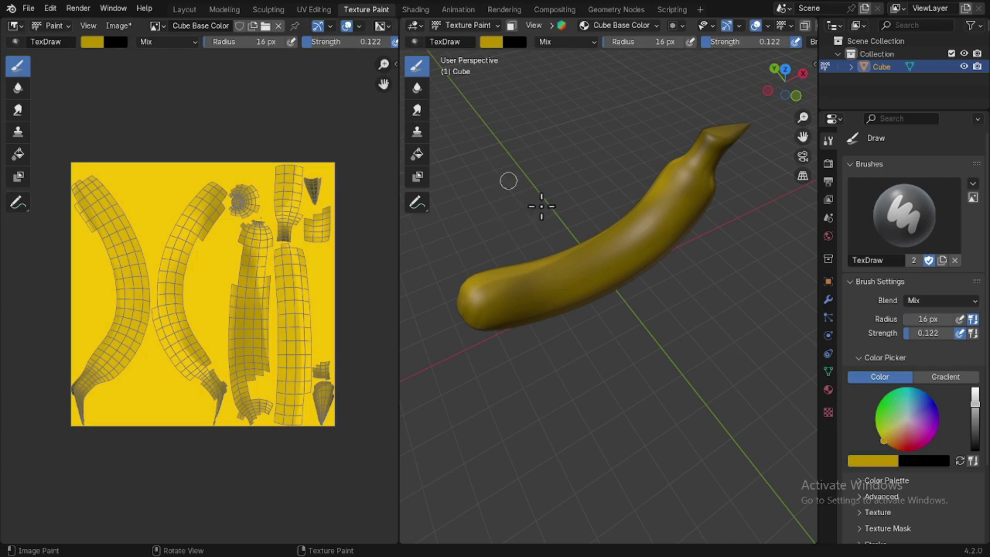
pyautogui.press('f')
pyautogui.click(578, 195)
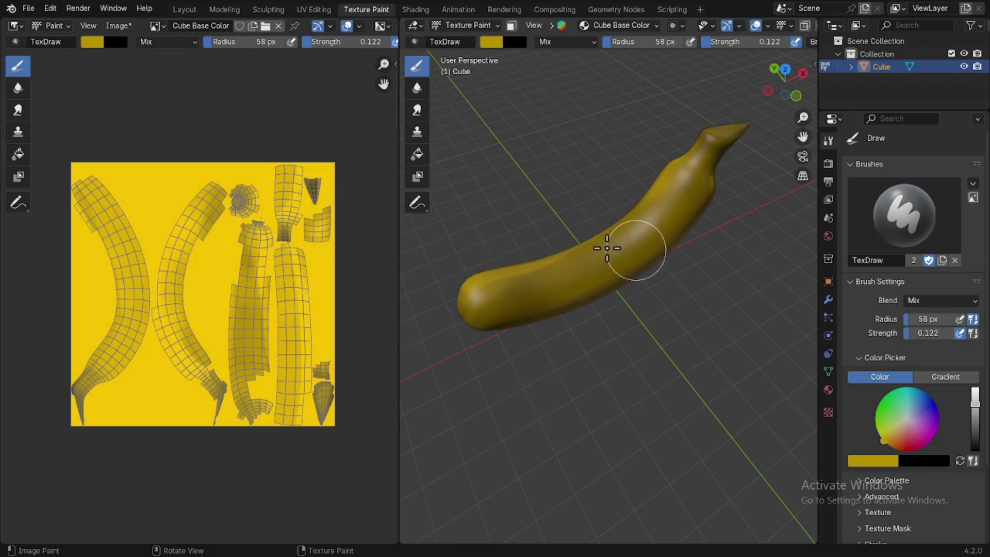
pyautogui.hotkey('shift', 'f')
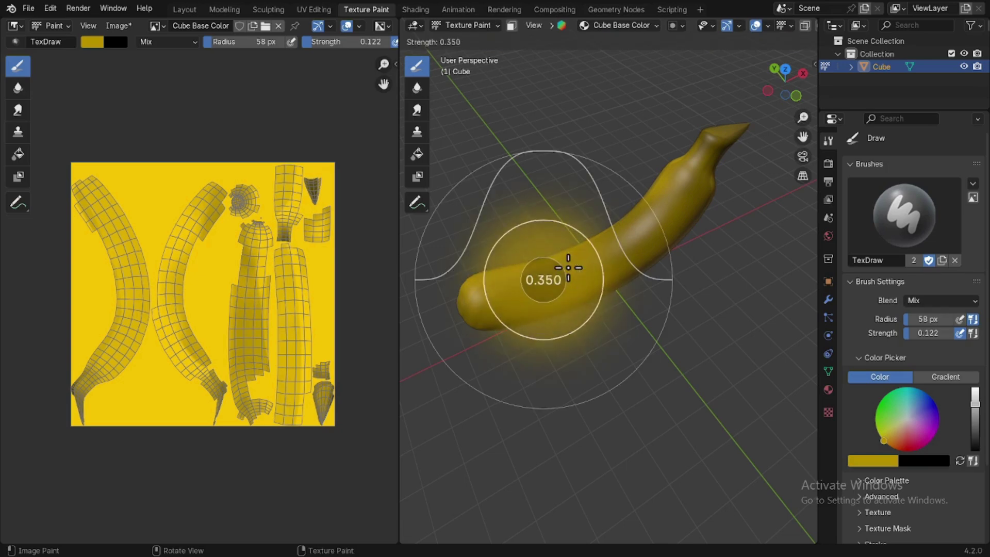
pyautogui.click(594, 258)
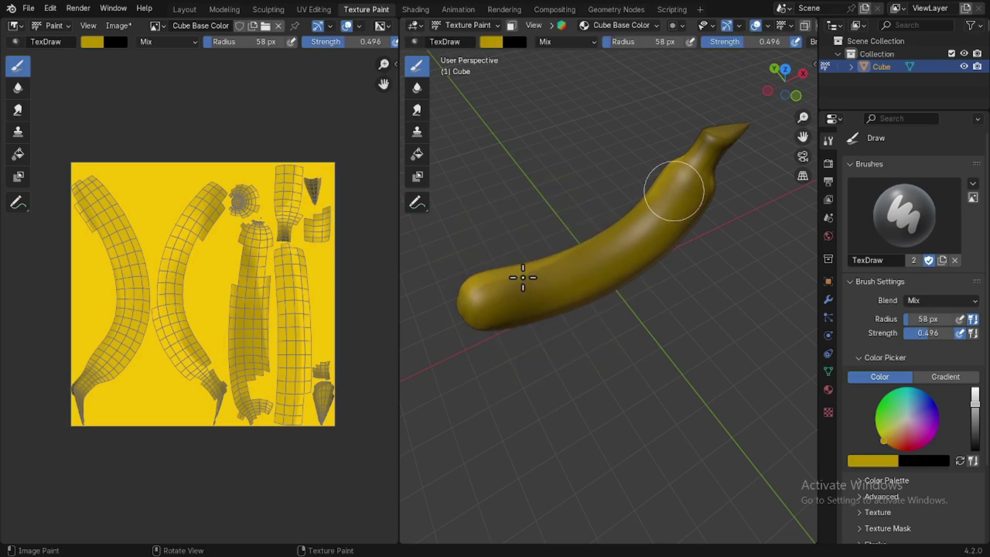
# - Brighten the brush colour to a vivid yellow and blend it over the dark shading on the inner curve
pyautogui.click(496, 42)
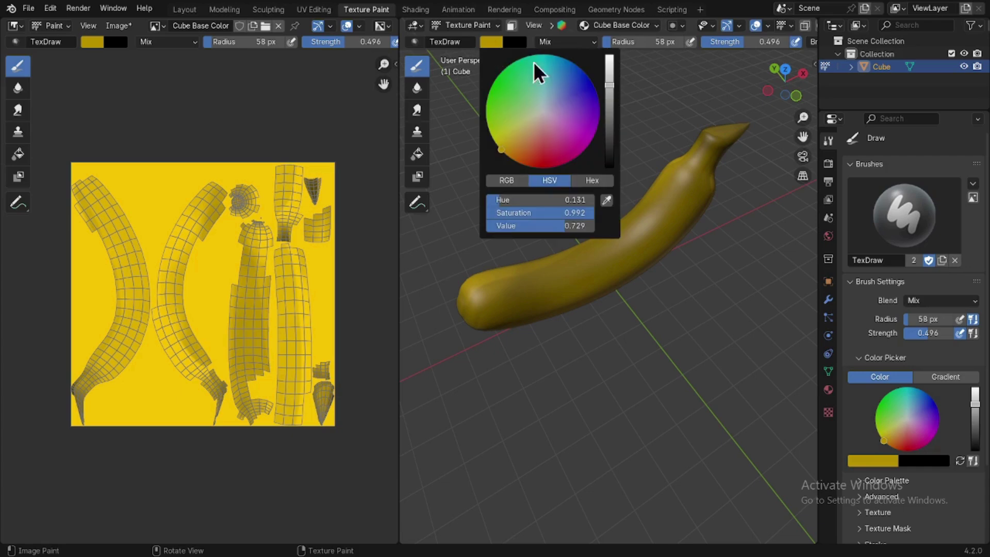
pyautogui.click(610, 61)
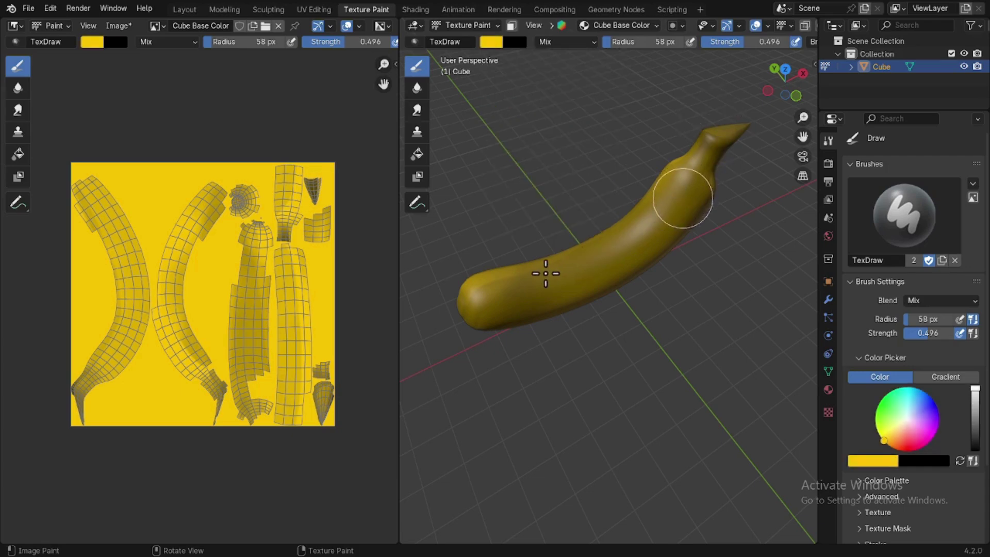
pyautogui.moveTo(515, 275); pyautogui.dragTo(508, 283)
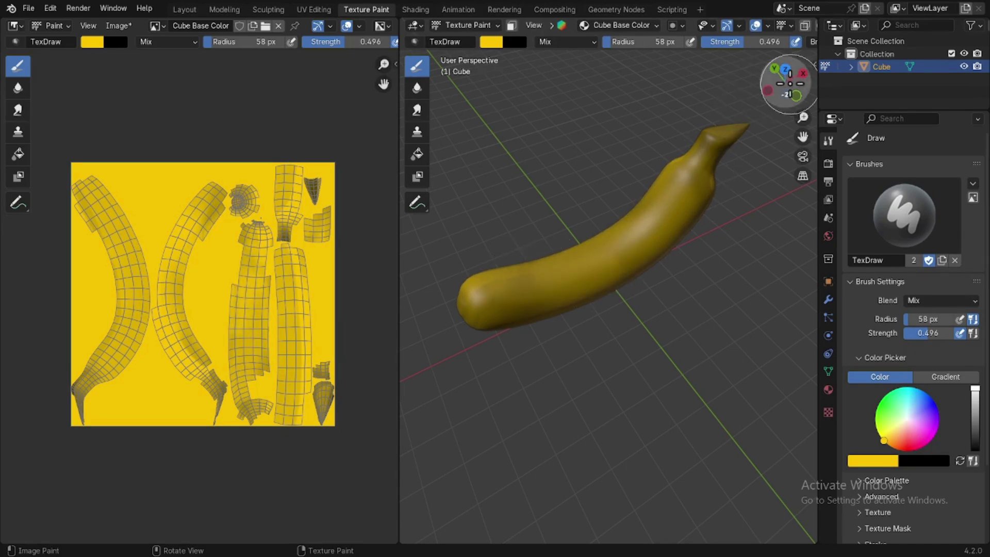
# - Darken the brush colour to a very dark yellow and set the radius to 41 px and the strength to 0.210
pyautogui.moveTo(786, 82); pyautogui.dragTo(624, 287)
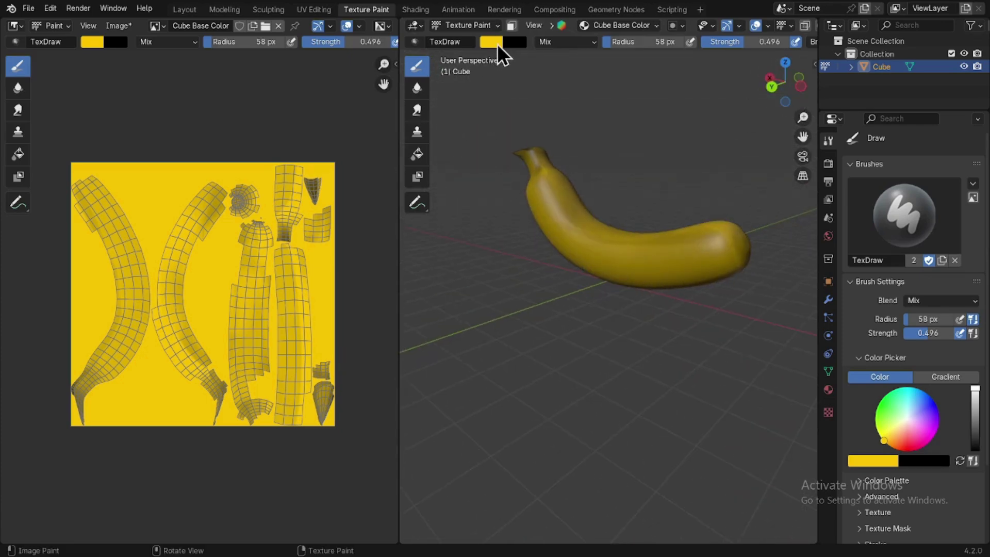
pyautogui.click(497, 44)
pyautogui.moveTo(609, 139); pyautogui.dragTo(638, 203)
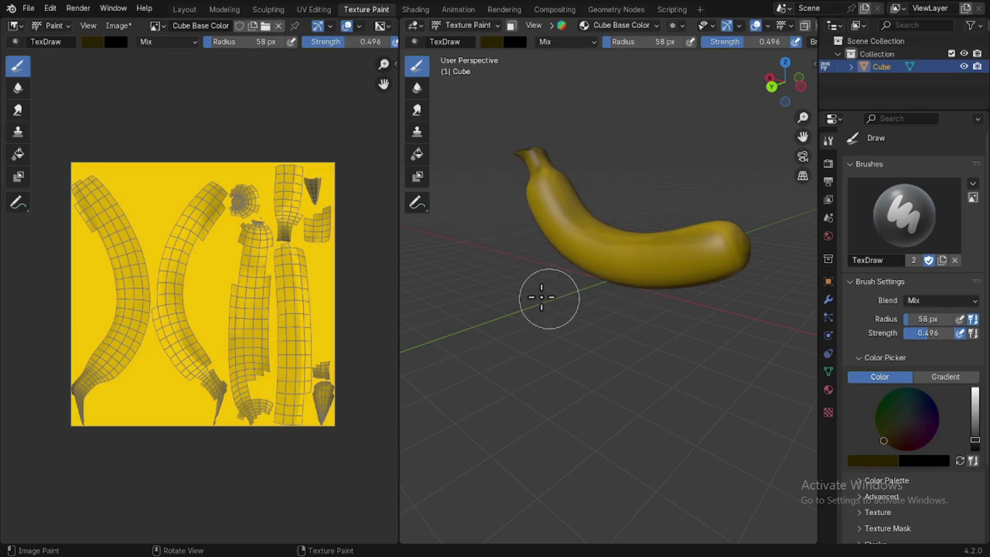
pyautogui.press('f')
pyautogui.click(541, 301)
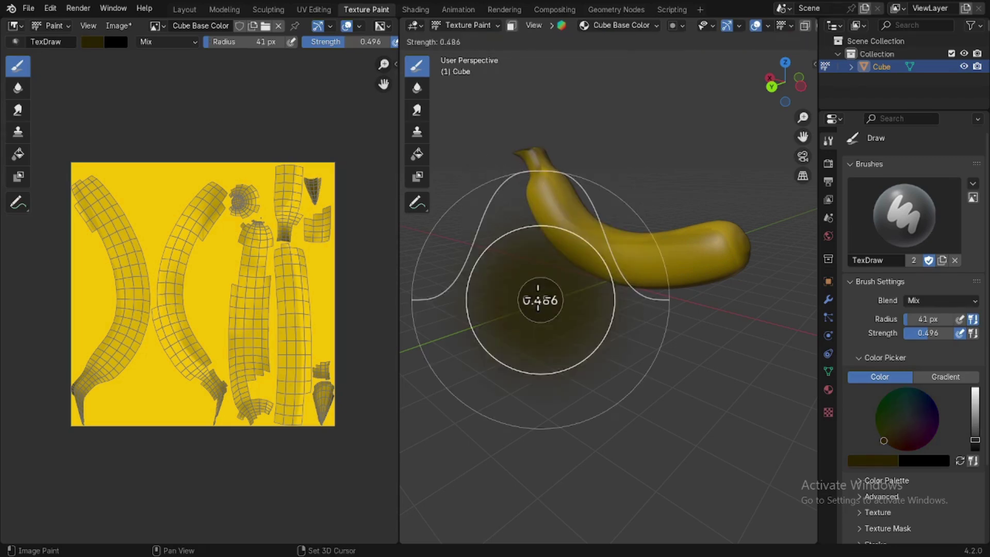
pyautogui.hotkey('shift', 'f')
pyautogui.click(512, 312)
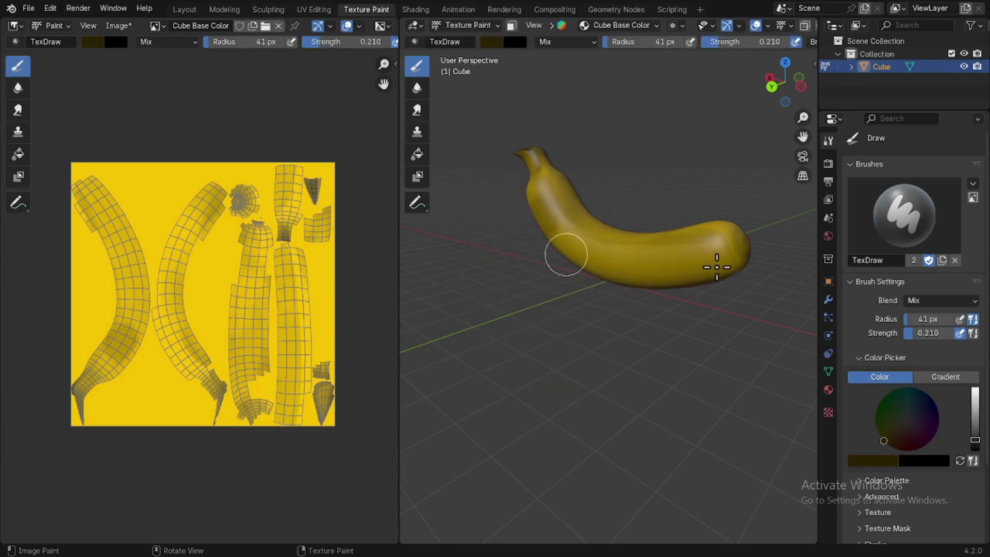
# - Sample the banana's bright yellow as the brush colour and check the painted shading from the opposite side
pyautogui.press('s')
pyautogui.moveTo(714, 258); pyautogui.dragTo(786, 103, button='middle')
pyautogui.moveTo(785, 100)
pyautogui.mouseDown()
pyautogui.moveTo(789, 85)
pyautogui.moveTo(733, 72)
pyautogui.moveTo(588, 77)
pyautogui.mouseUp()
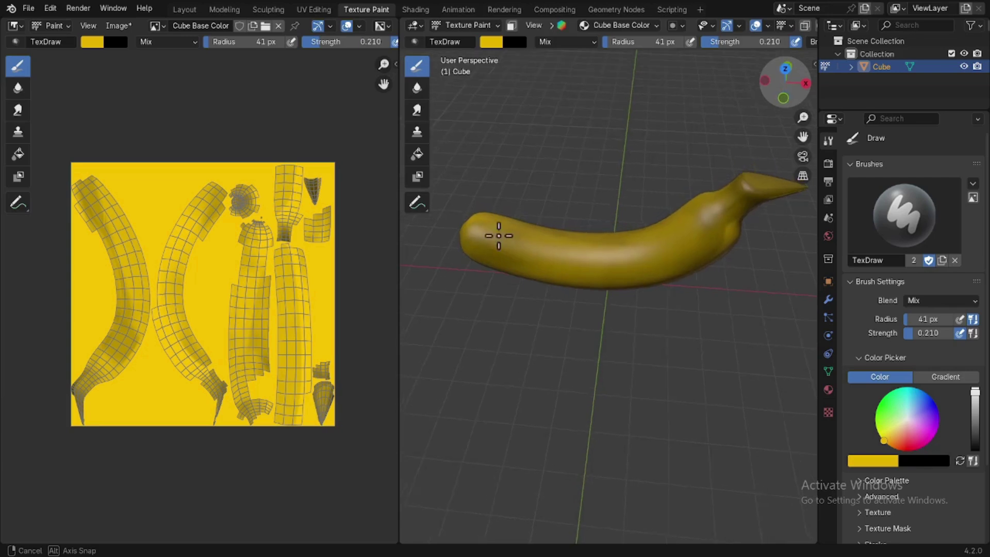
pyautogui.moveTo(497, 232); pyautogui.dragTo(448, 272, button='middle')
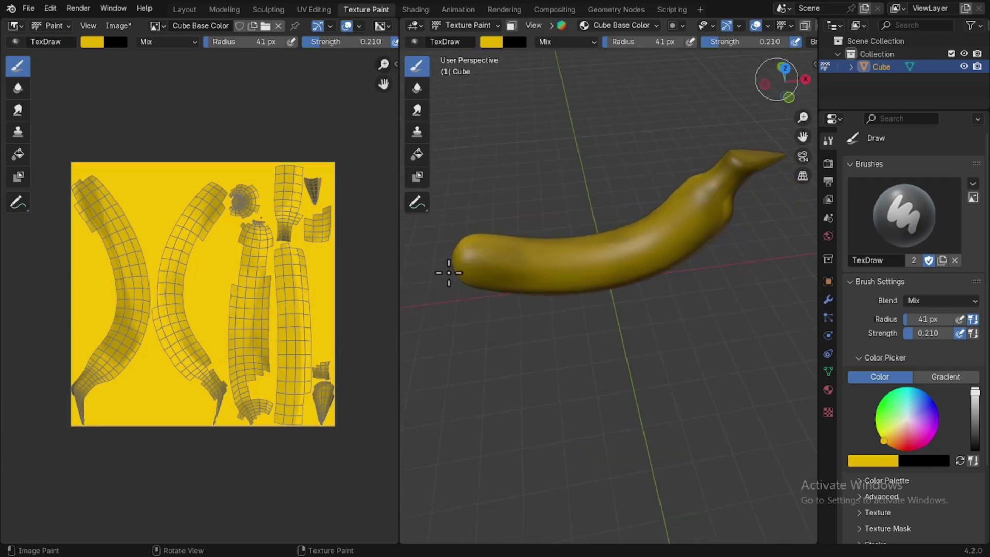
# - In the Layout workspace, scale the edge loop near the banana's blunt end to about 0.76 with smooth proportional editing of size 1.33
pyautogui.click(186, 9)
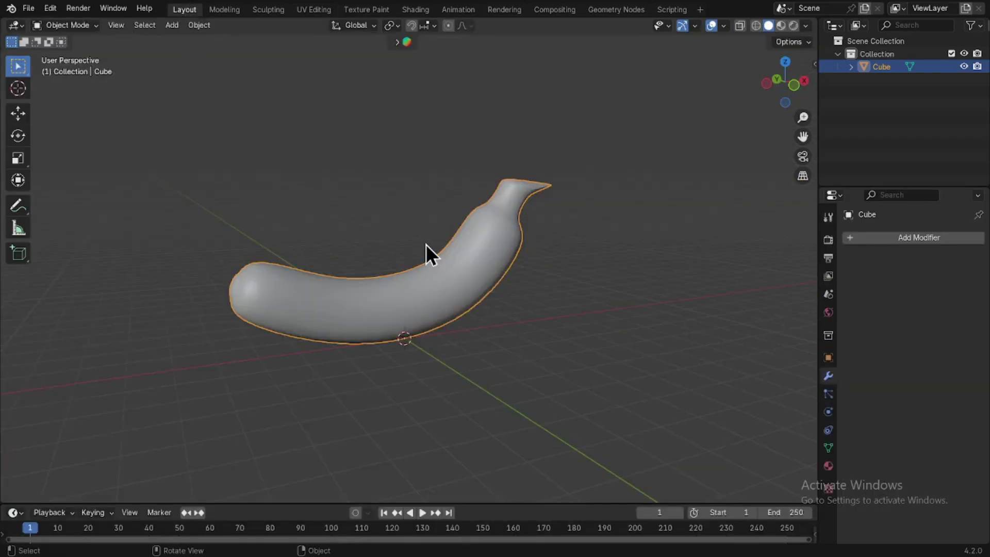
pyautogui.press('Tab')
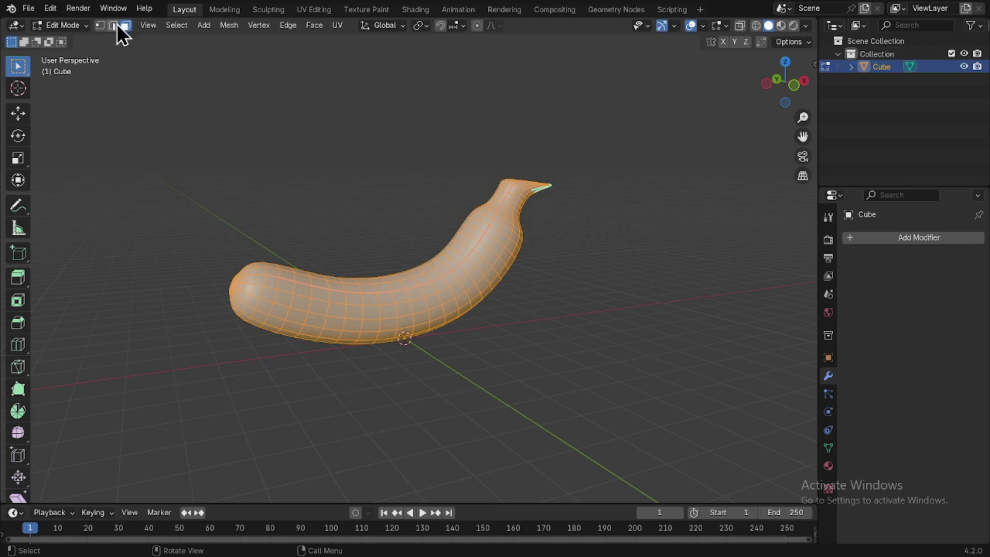
pyautogui.keyDown('alt'); pyautogui.click(266, 279); pyautogui.keyUp('alt')
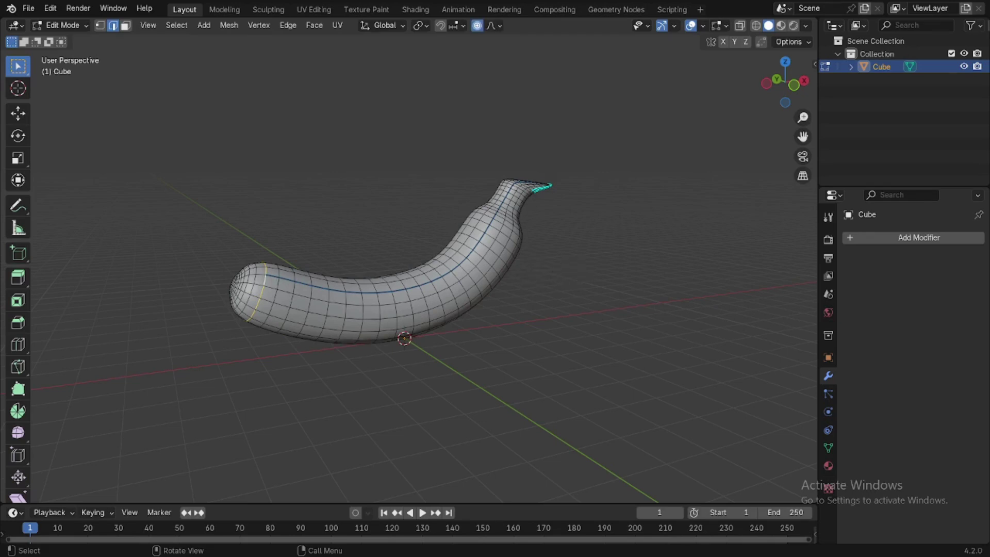
pyautogui.press('s')
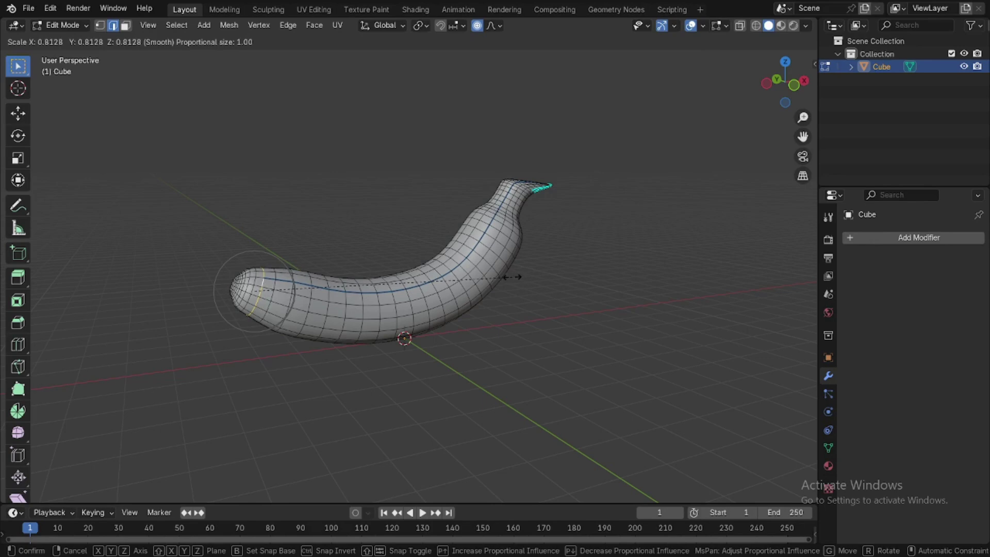
pyautogui.scroll(-1, 495, 279)
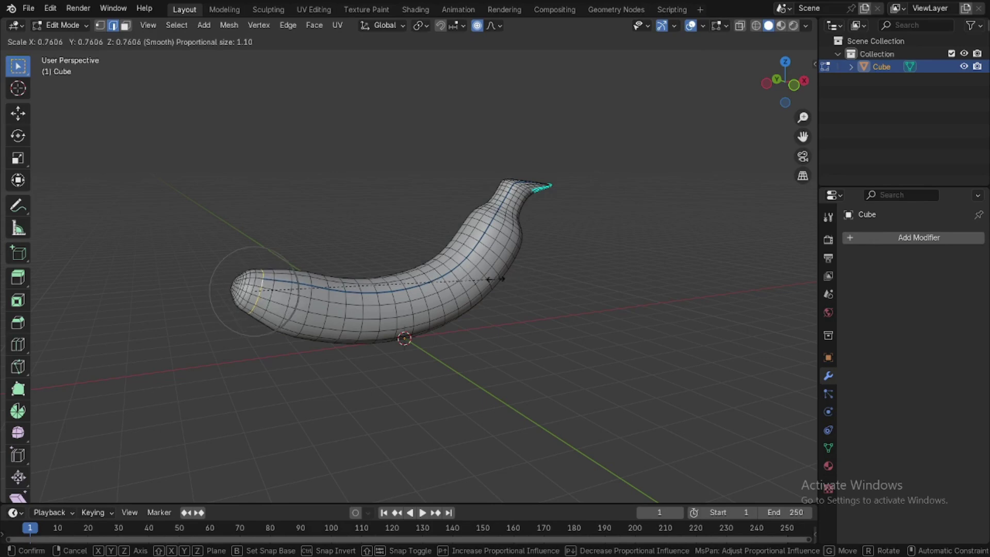
pyautogui.scroll(-1, 495, 279)
pyautogui.scroll(-2, 495, 279)
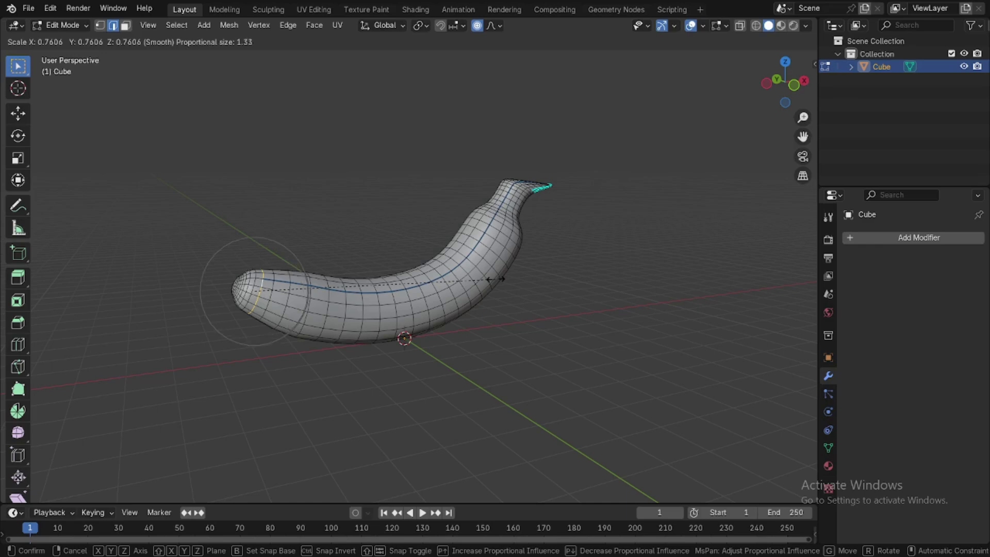
pyautogui.click(495, 279)
pyautogui.press('Tab')
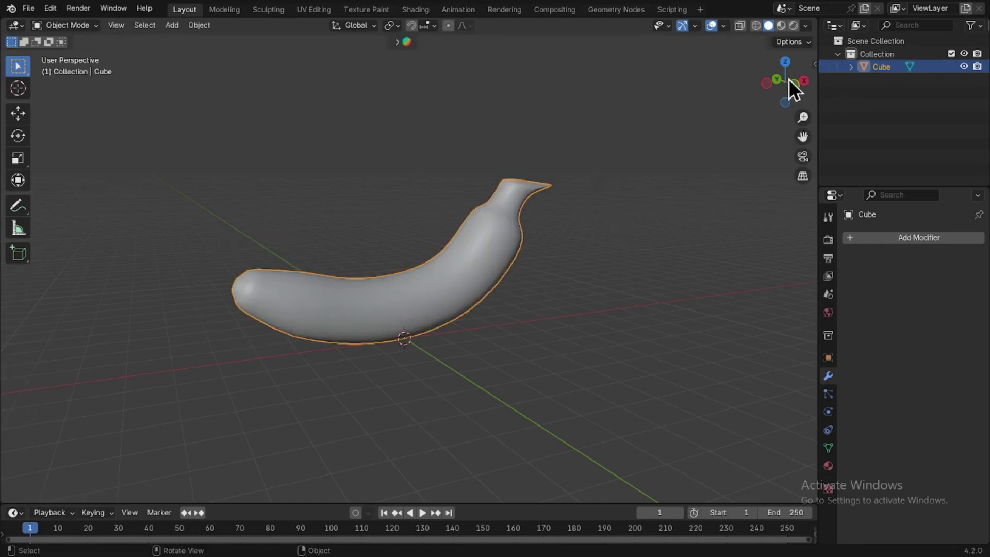
# - Set the banana material's metallic to 0.300 and roughness to 1.000, and display the viewport in Material Preview shading
pyautogui.moveTo(785, 82); pyautogui.dragTo(841, 486)
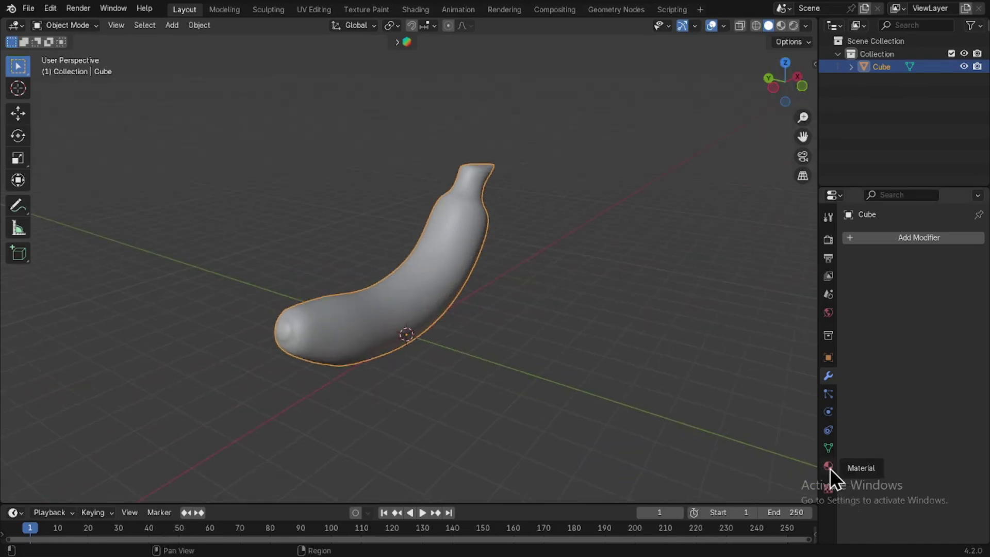
pyautogui.click(830, 469)
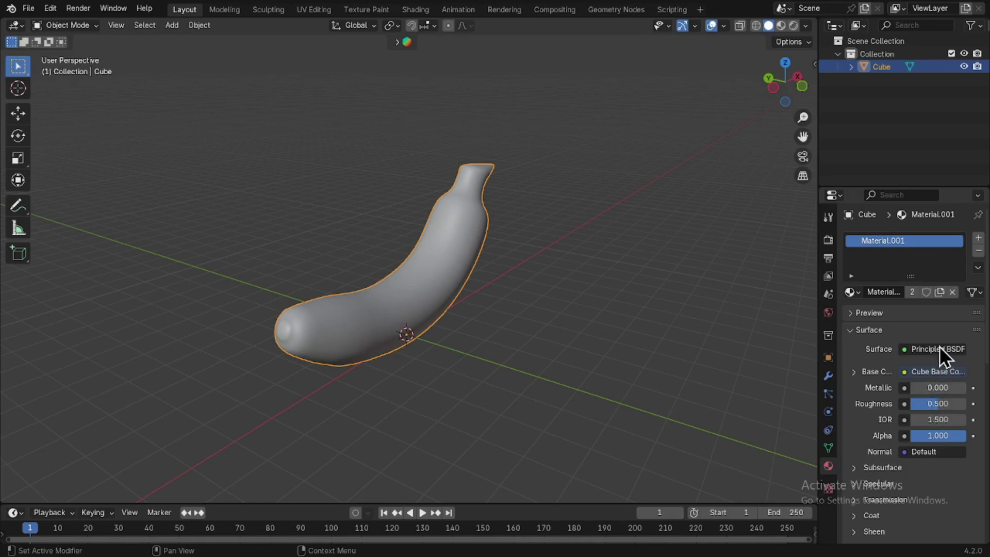
pyautogui.moveTo(941, 387); pyautogui.dragTo(944, 403)
pyautogui.click(944, 404)
pyautogui.write('1')
pyautogui.press('Return')
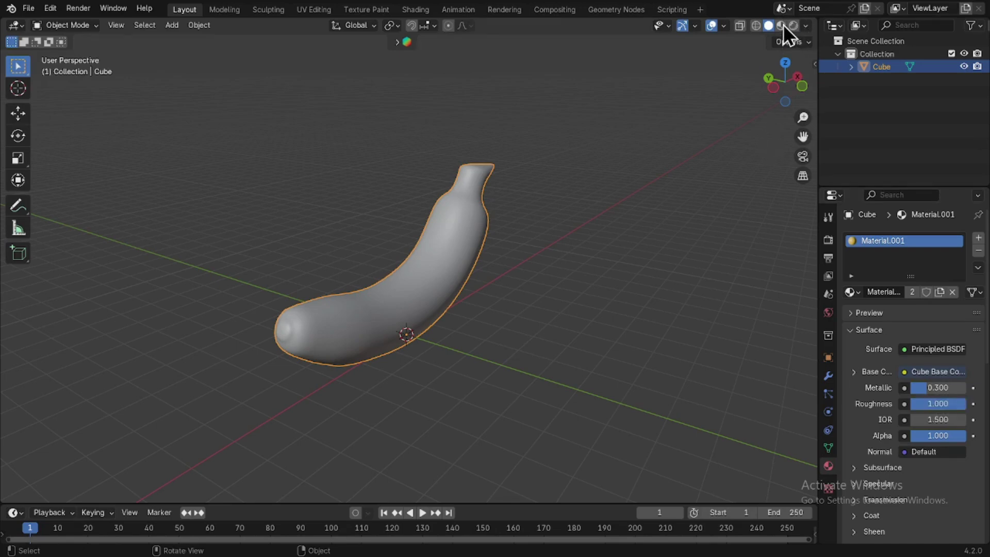
pyautogui.click(782, 25)
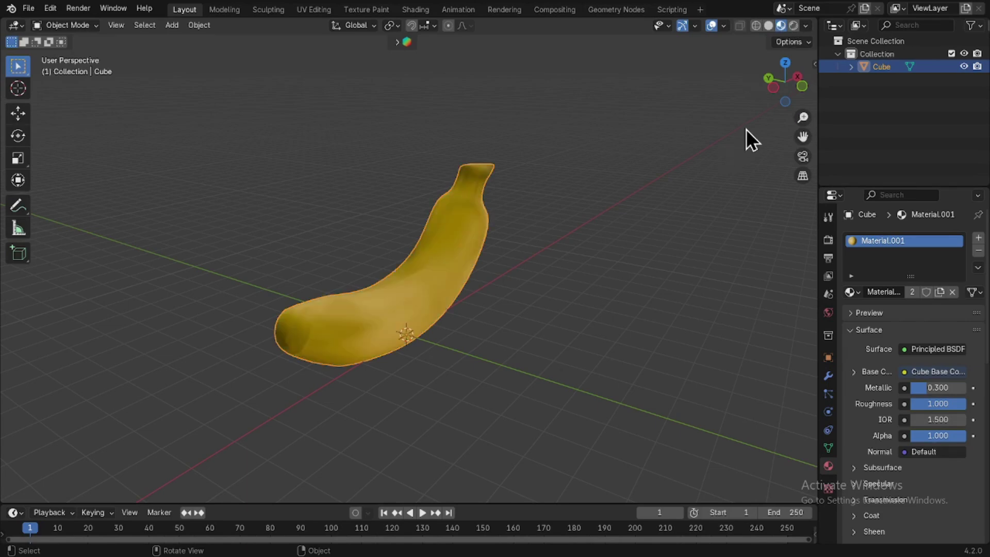